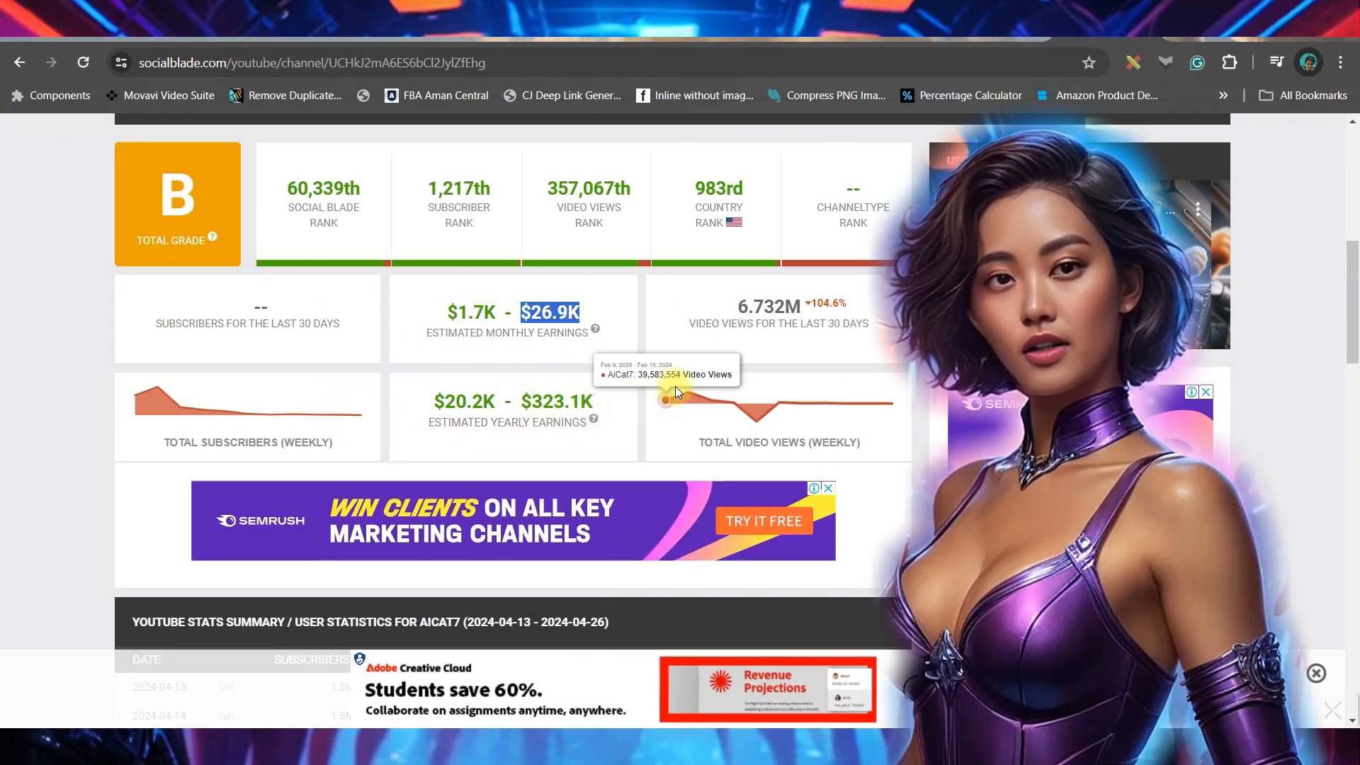
# - Open the Pregnant Cat Story video from the AI cat channel's Videos list
pyautogui.moveTo(759, 388)
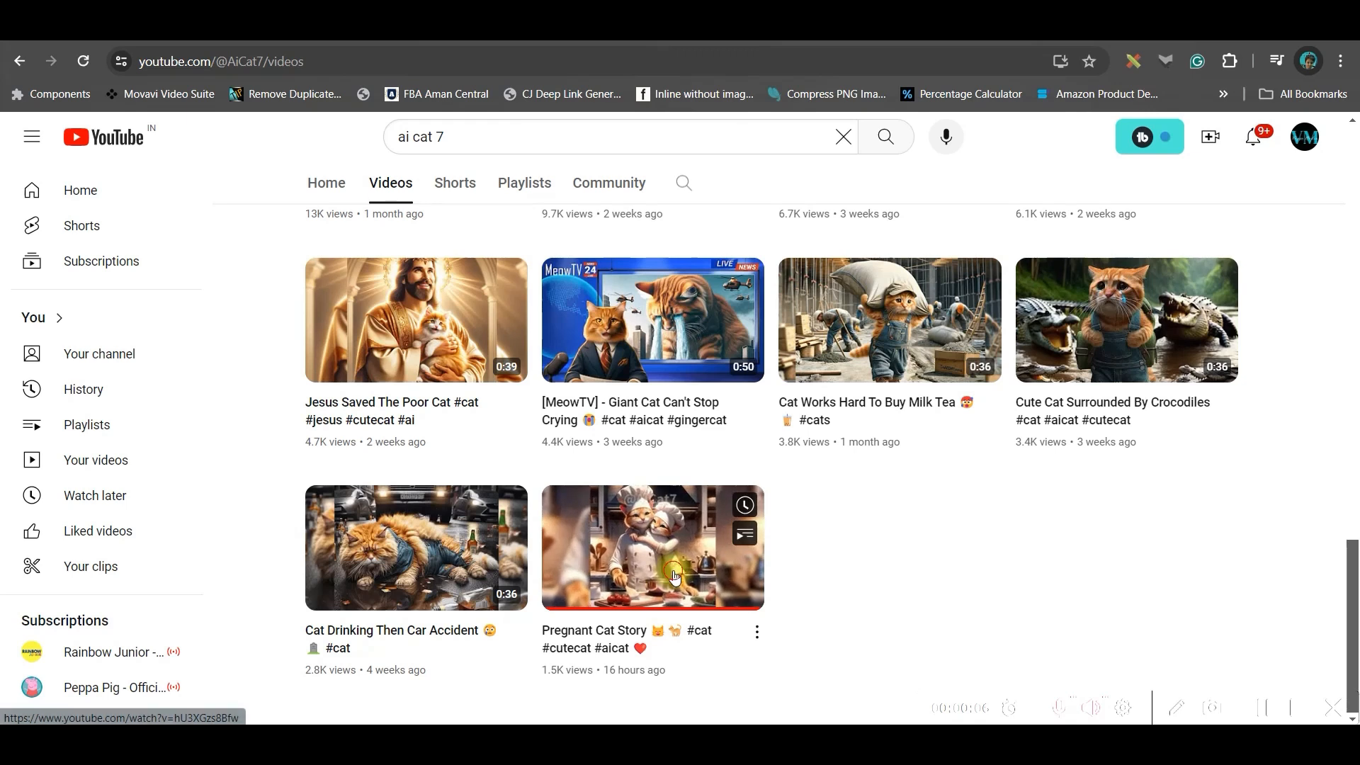
pyautogui.click(673, 577)
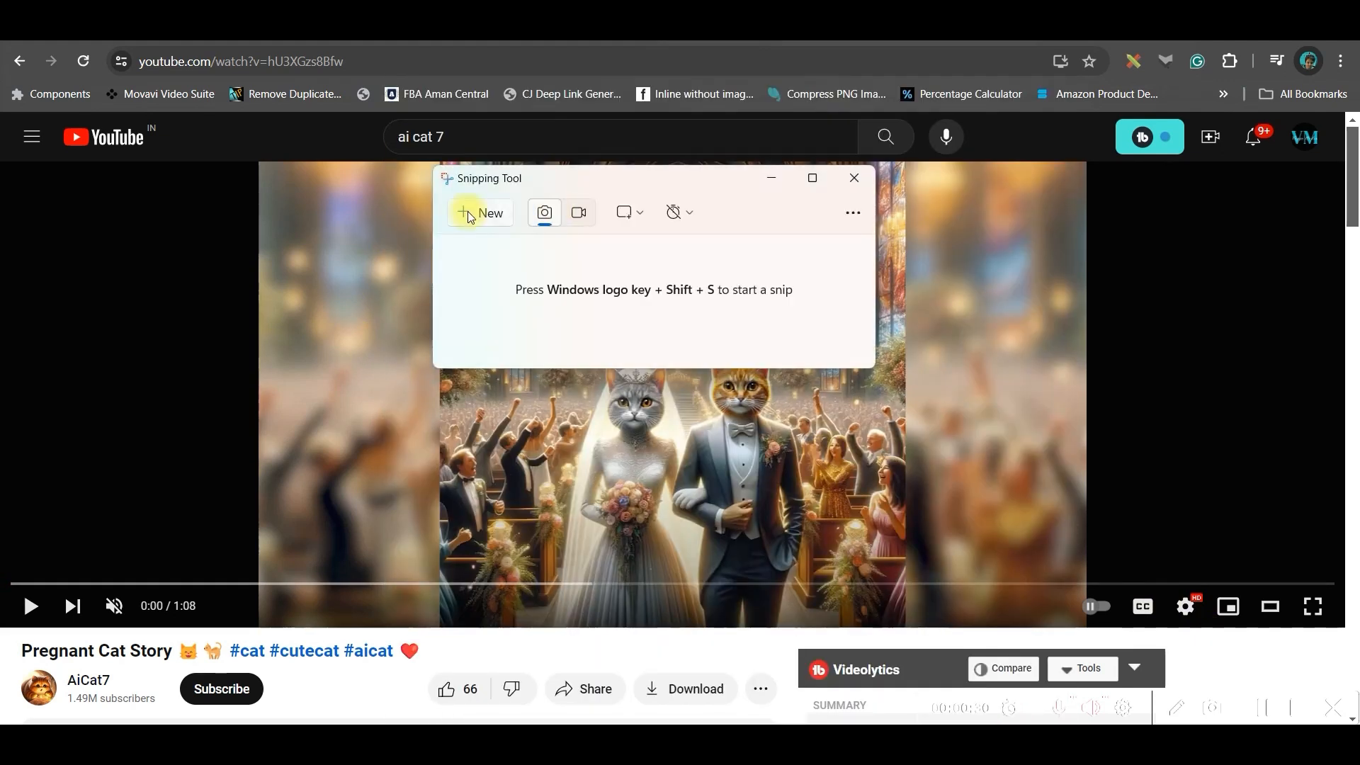
# - Snip the video's wedding-cat frame as a rectangular capture and save it
pyautogui.click(468, 213)
pyautogui.moveTo(439, 162); pyautogui.dragTo(907, 619)
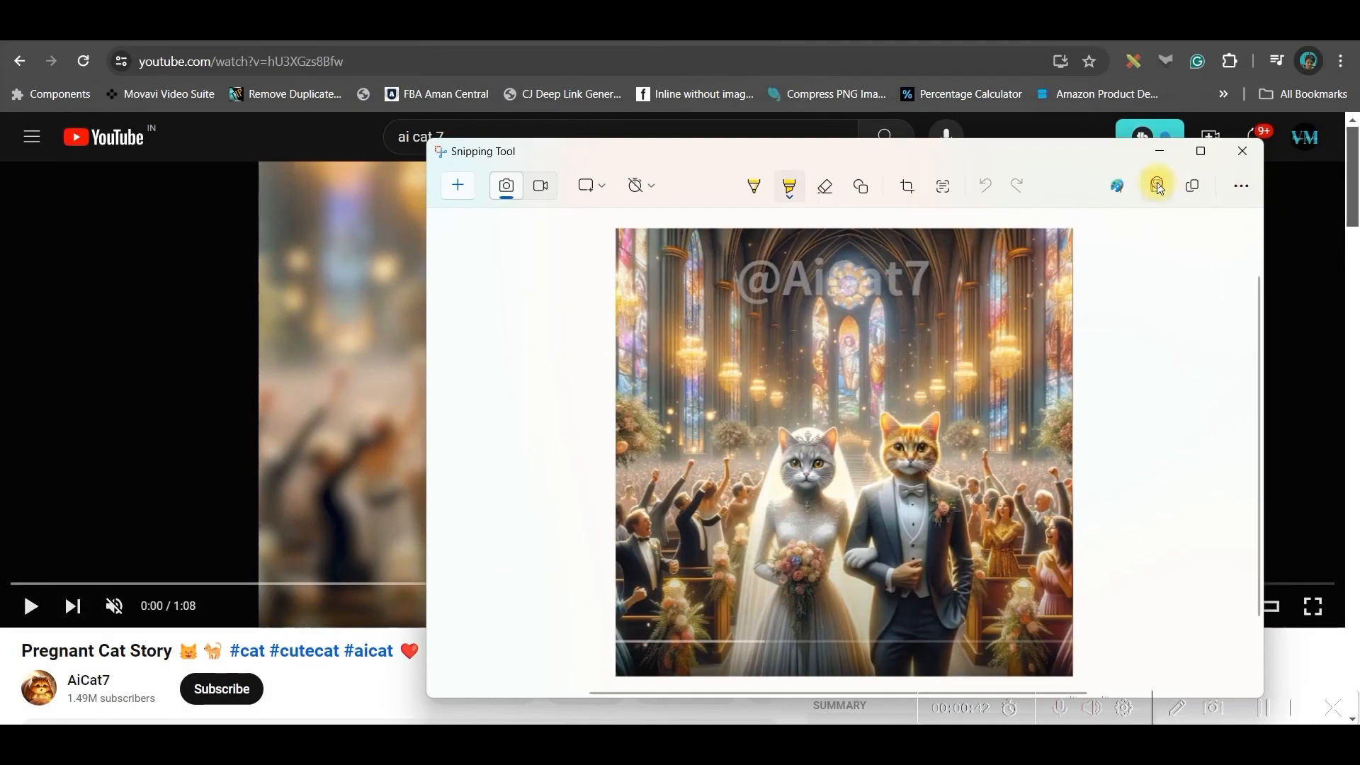
pyautogui.click(1157, 187)
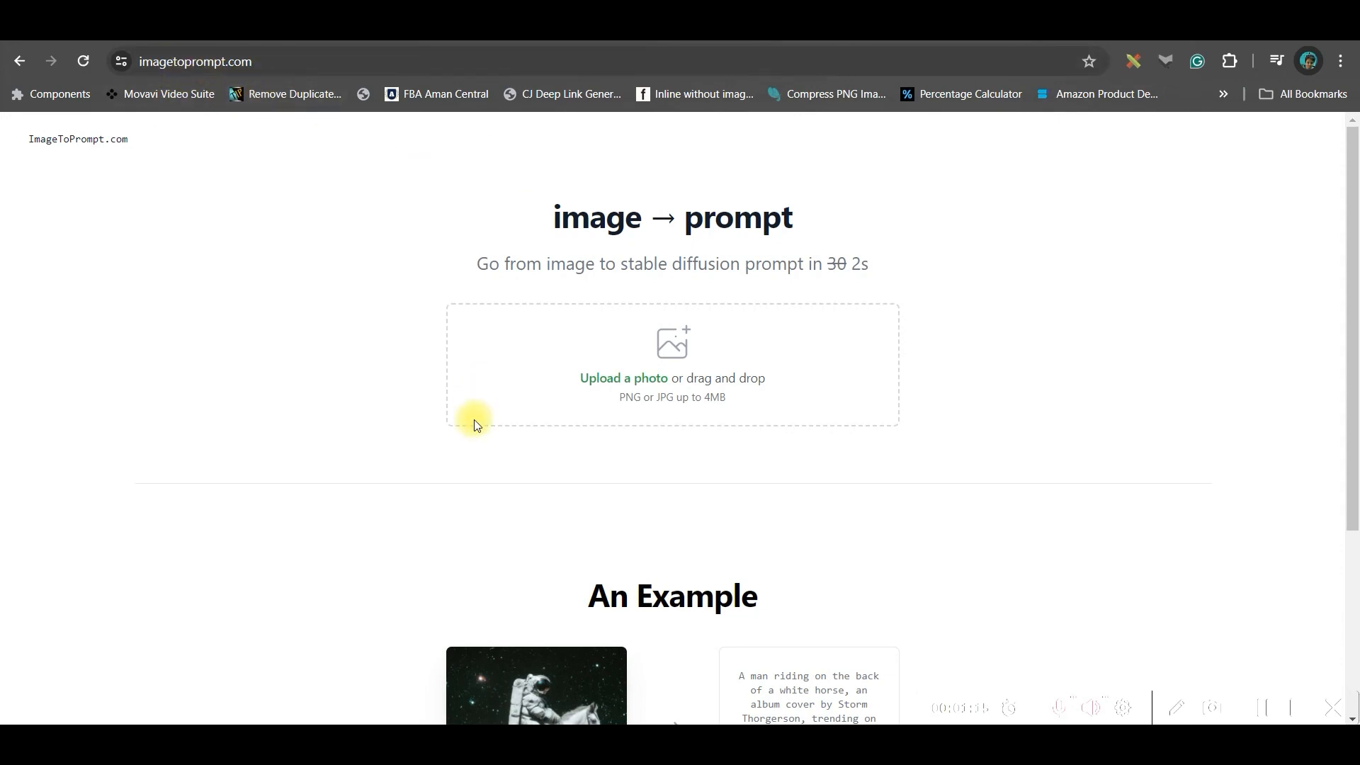
# - Upload the wedding-cat screenshot to Image to Prompt and generate its tag prompt
pyautogui.click(625, 383)
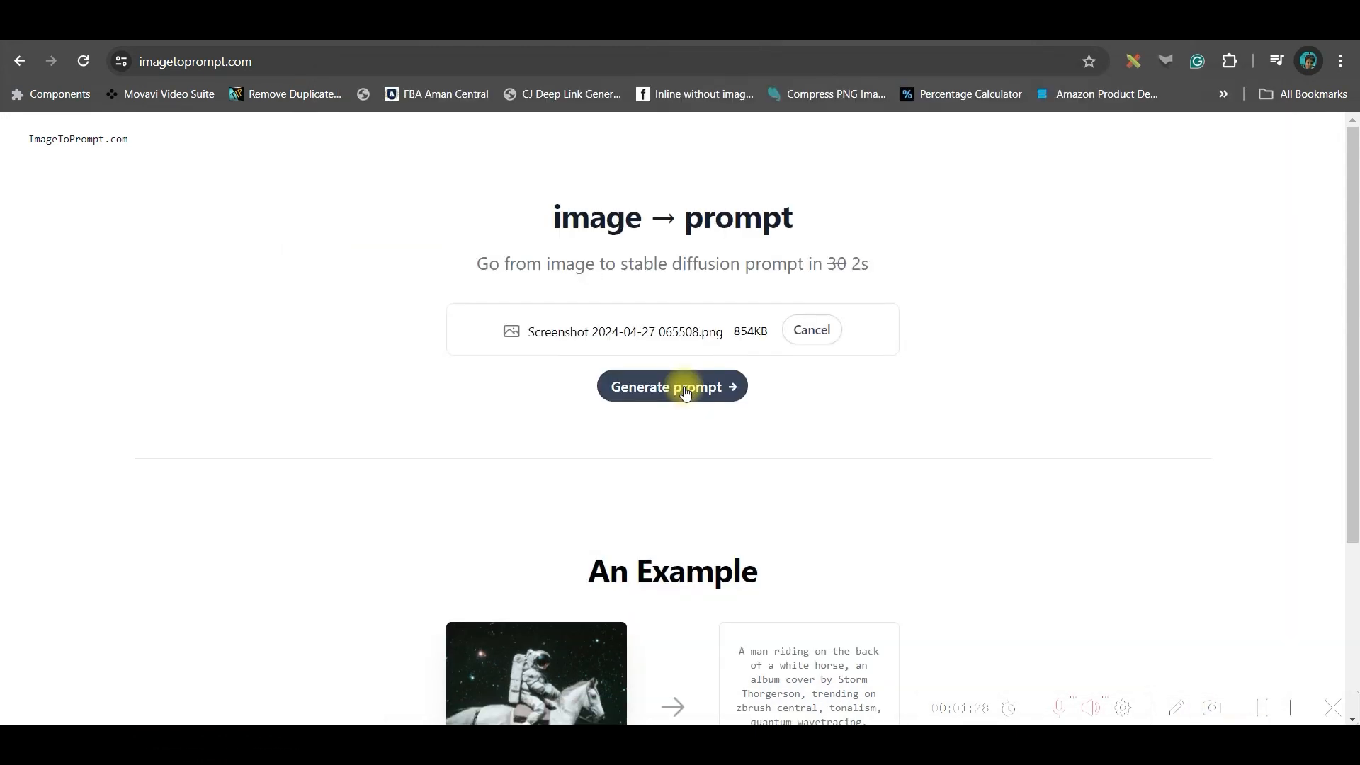
pyautogui.click(685, 393)
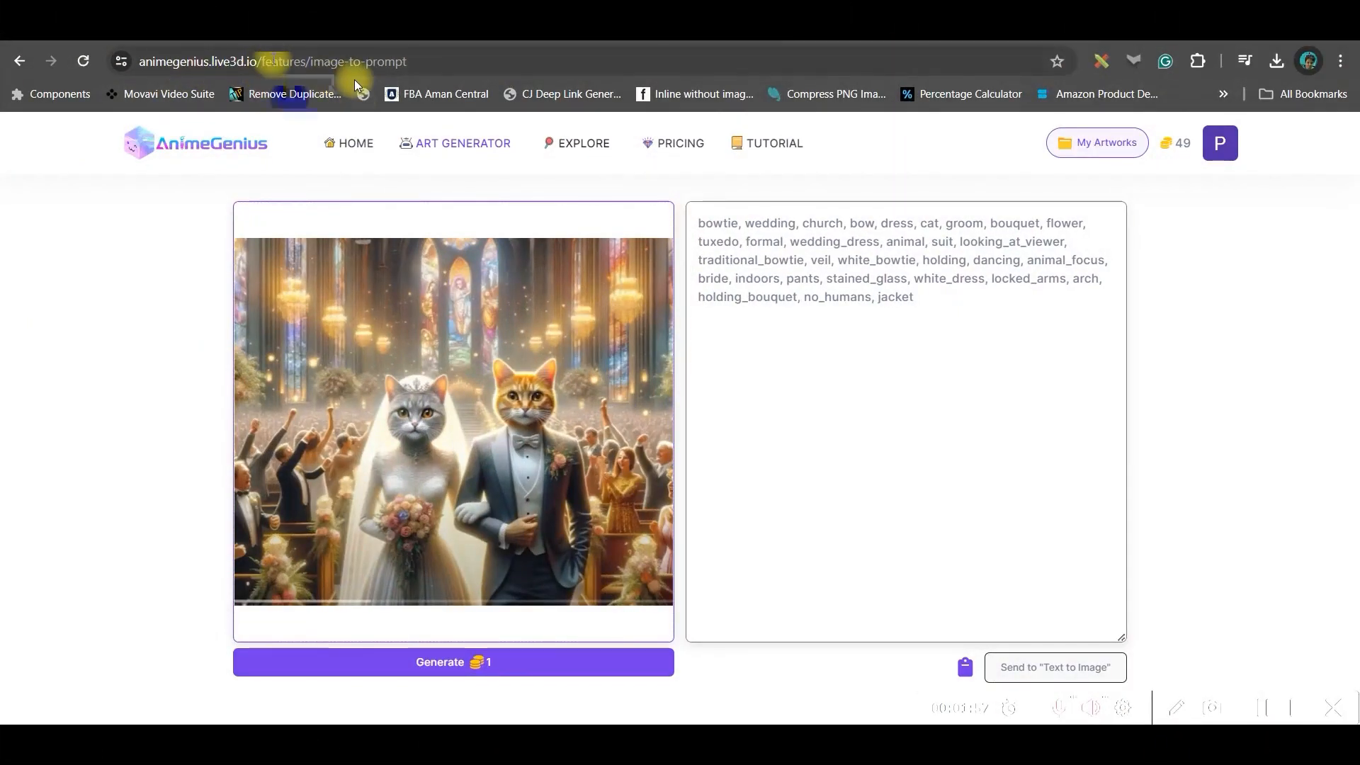
# - Cancel the file picker and select the whole generated tag prompt (bowtie, wedding, church…)
pyautogui.moveTo(455, 143)
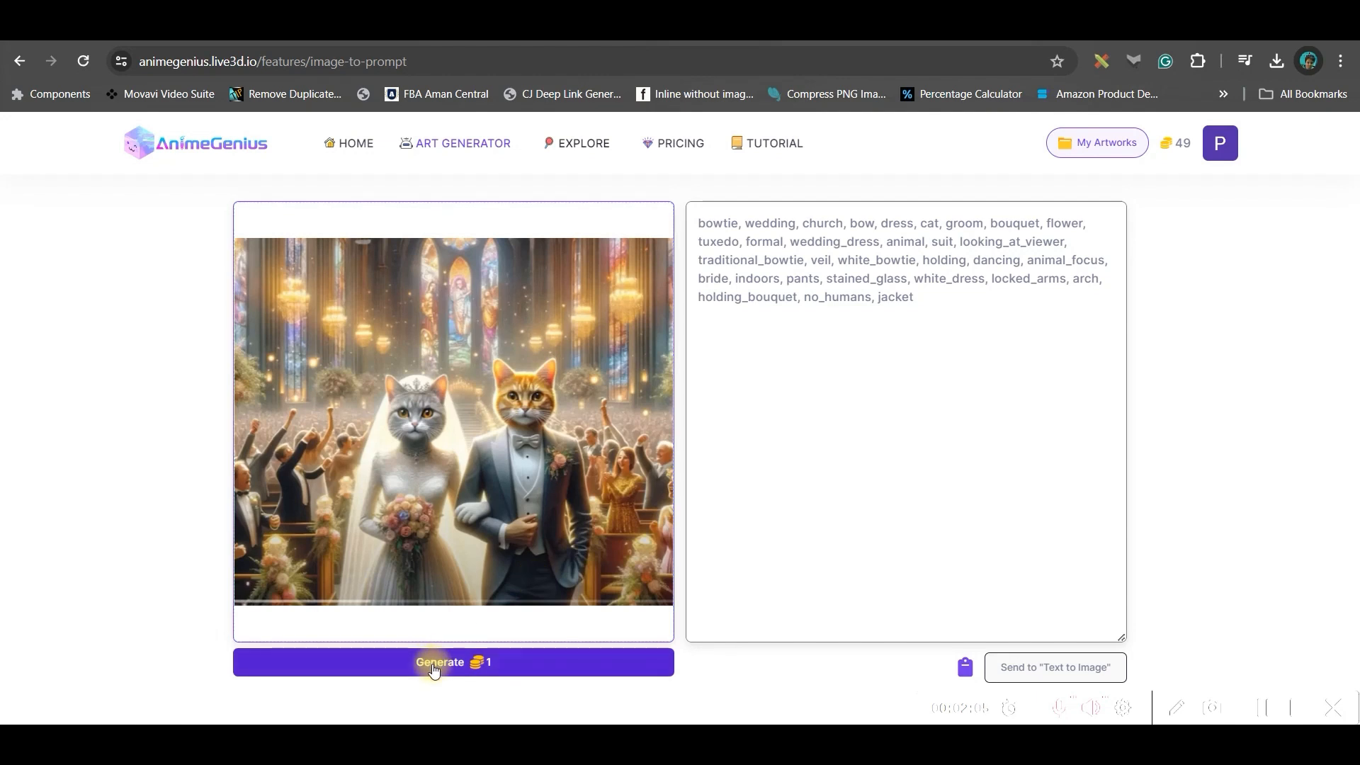
pyautogui.click(428, 469)
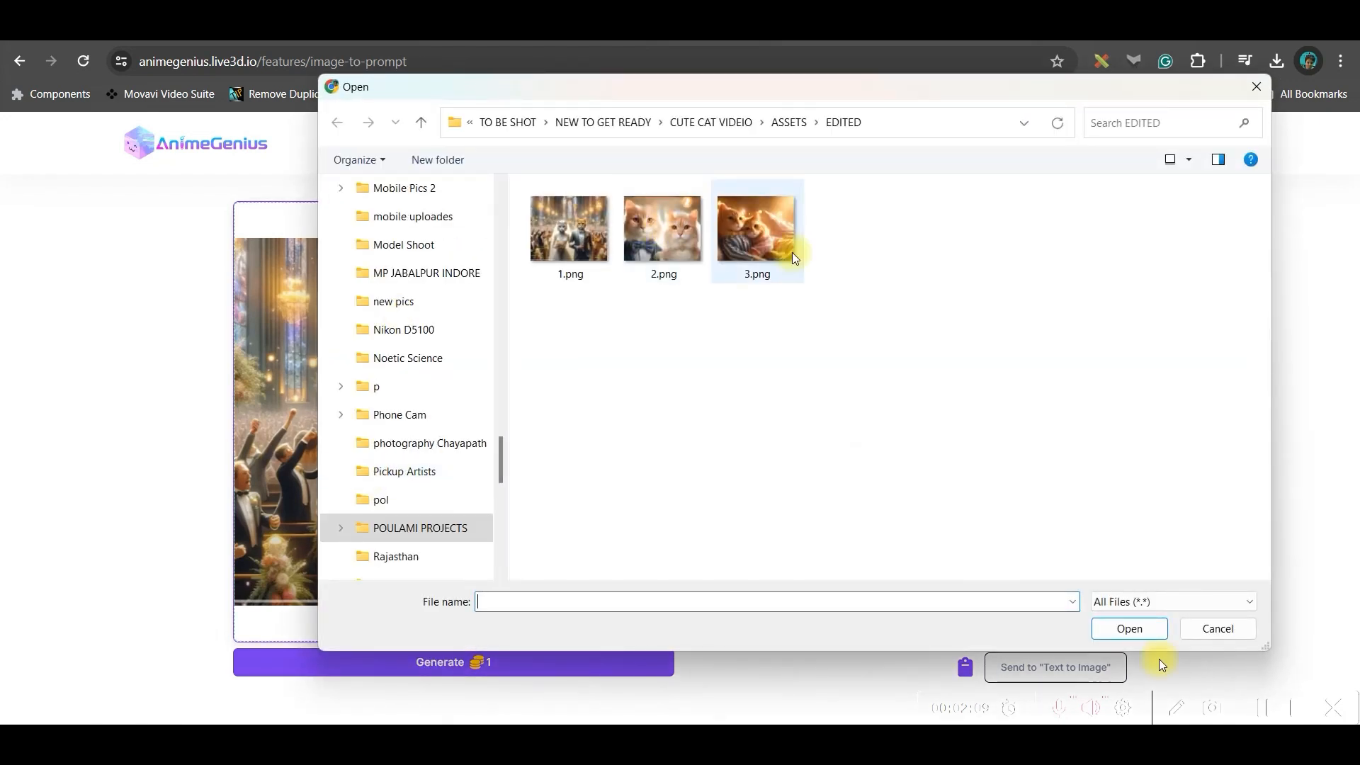
pyautogui.click(1257, 88)
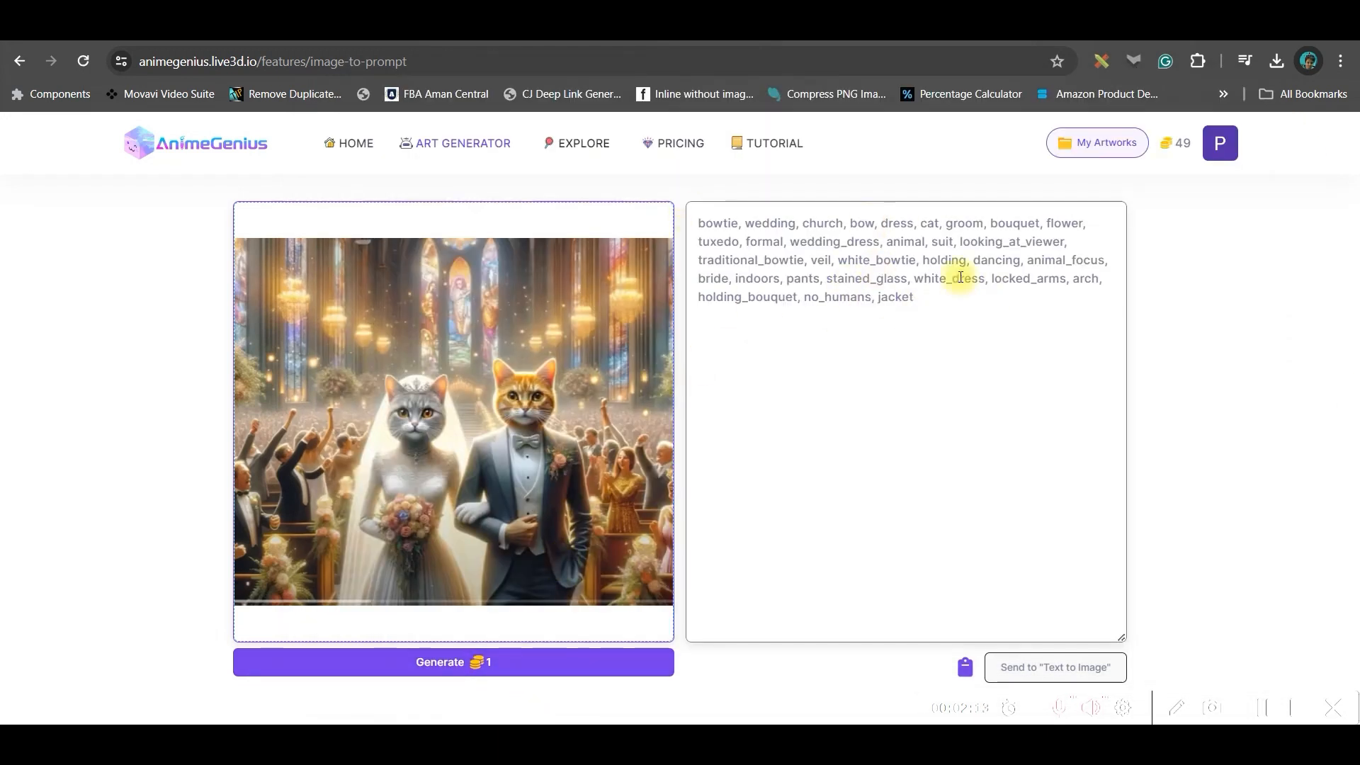
pyautogui.moveTo(946, 303); pyautogui.dragTo(701, 221)
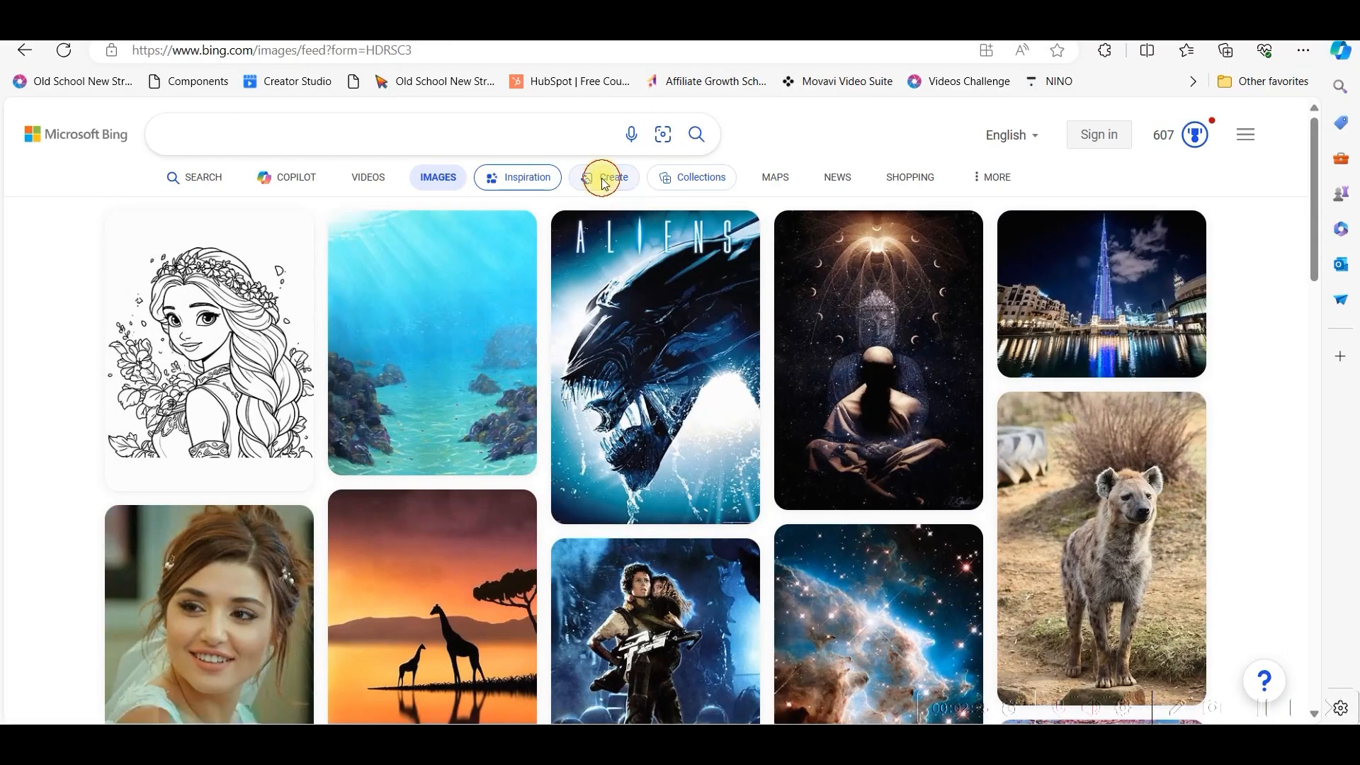
# - Paste the copied tag prompt into Bing Image Creator and generate images
pyautogui.click(602, 180)
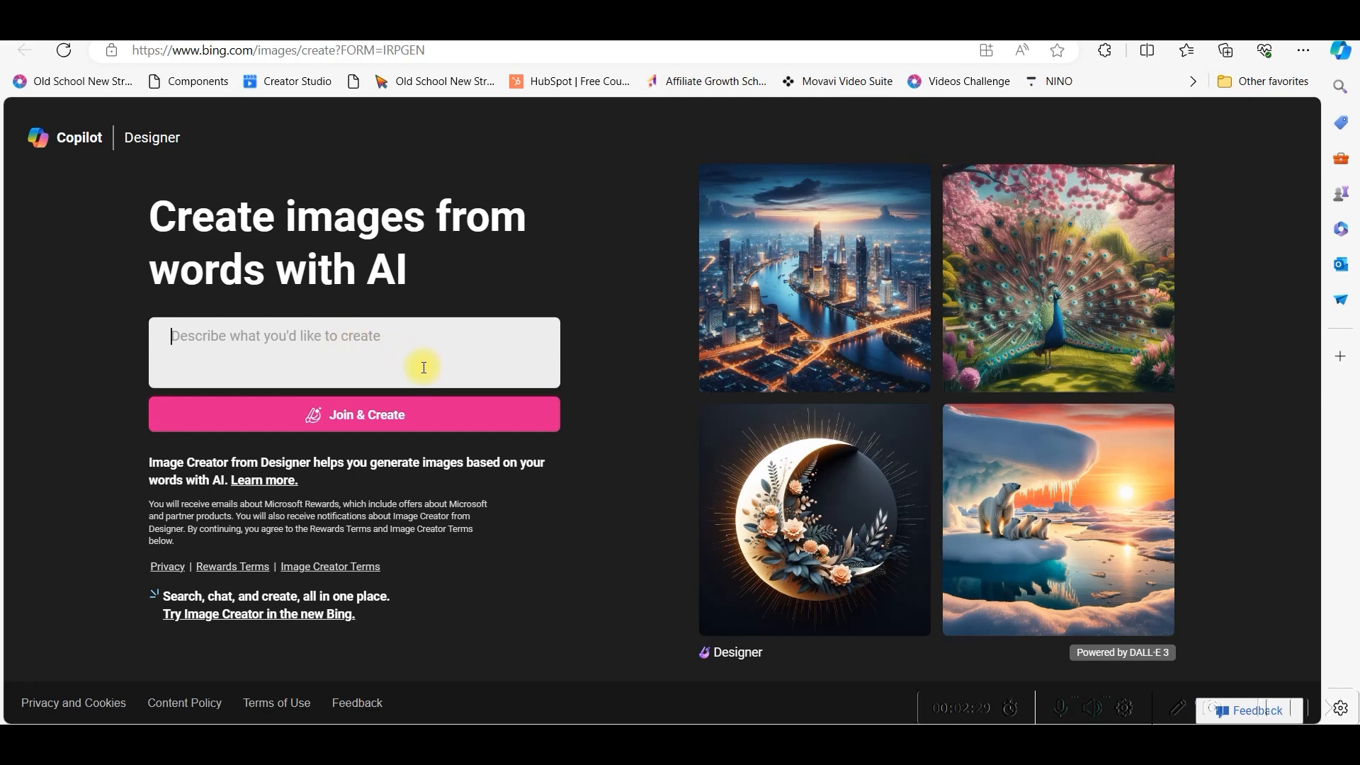
pyautogui.hotkey('ctrl', 'v')
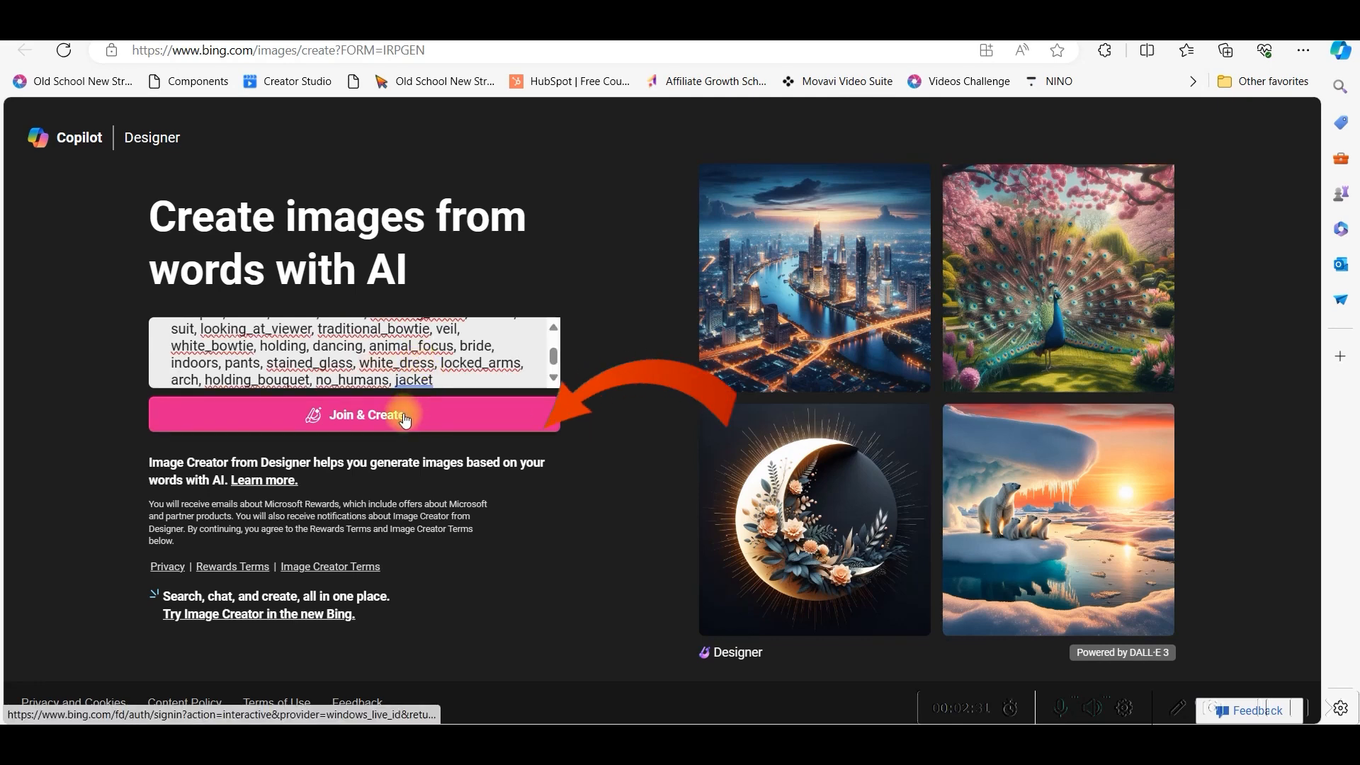
pyautogui.click(406, 418)
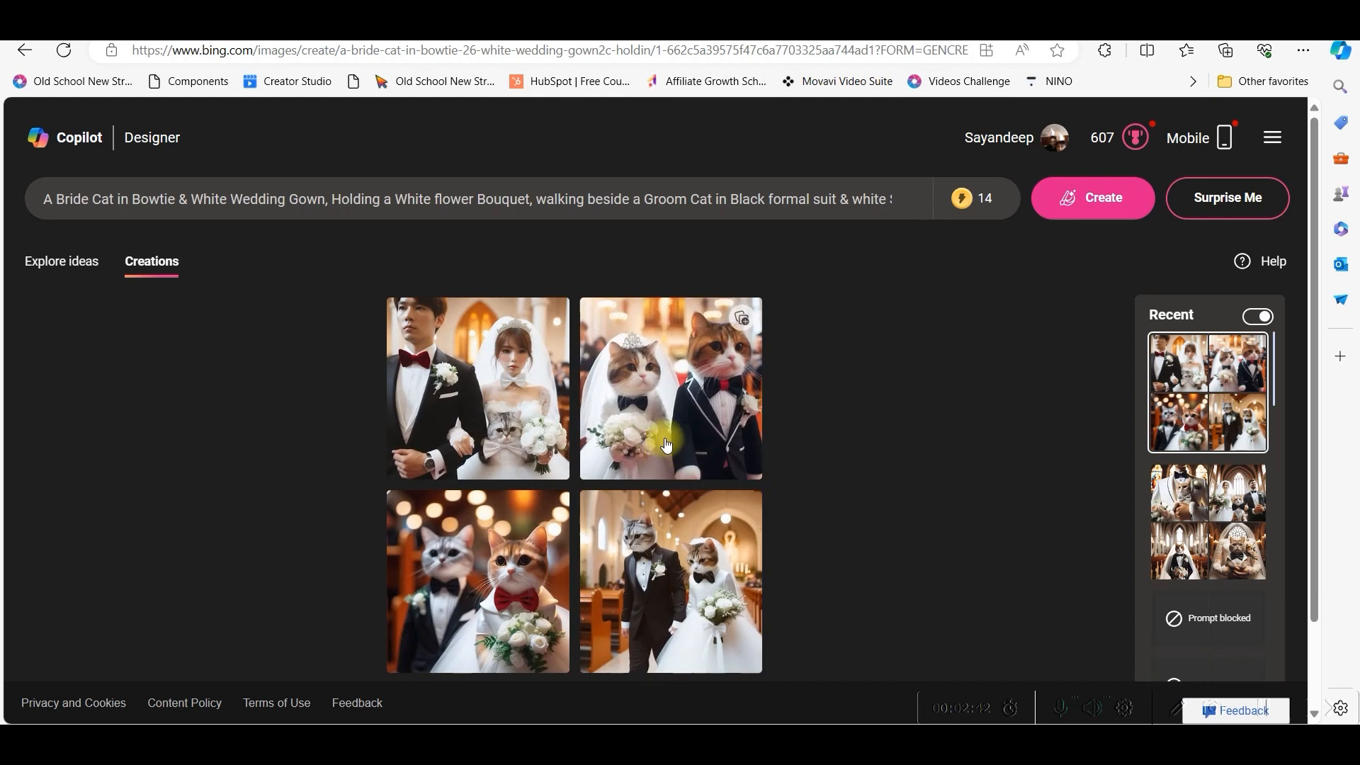
# - Browse the generated images and download the church-aisle cat image
pyautogui.click(660, 434)
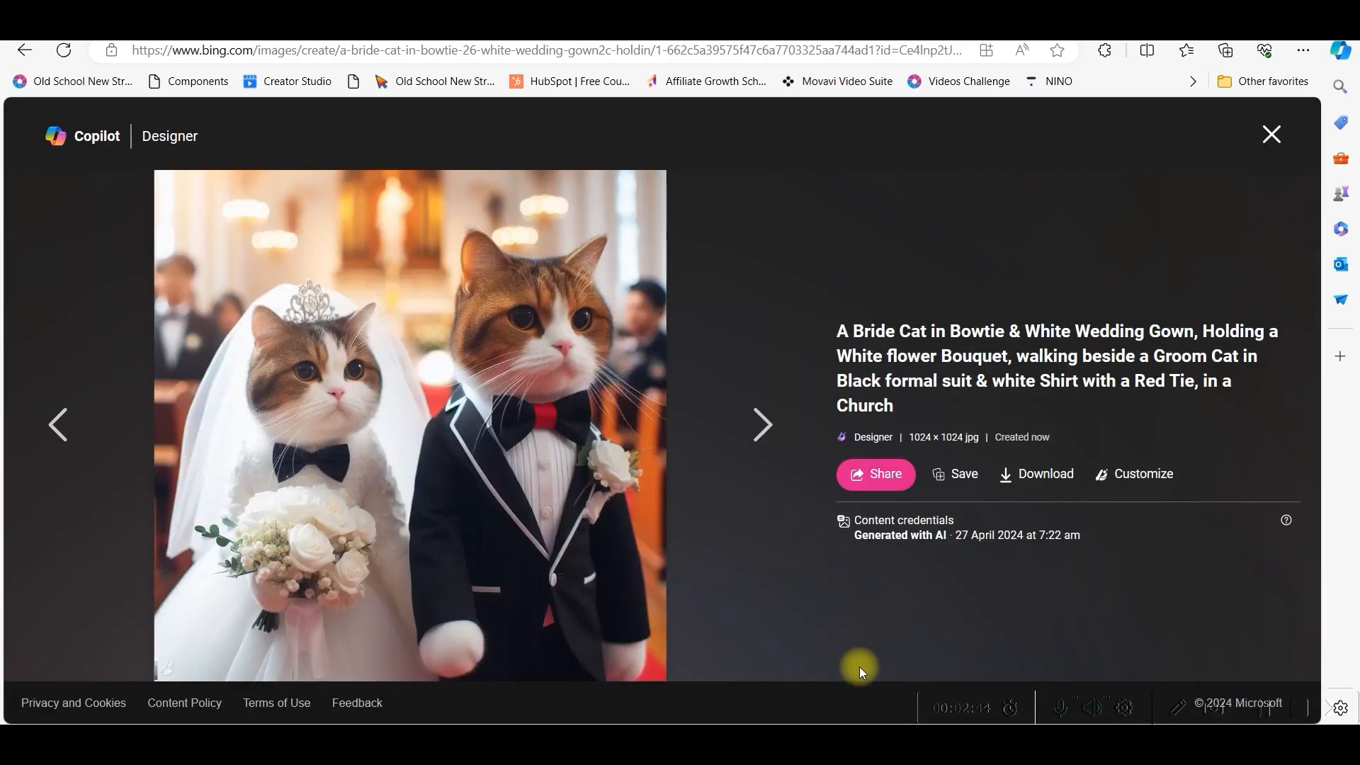
pyautogui.click(753, 426)
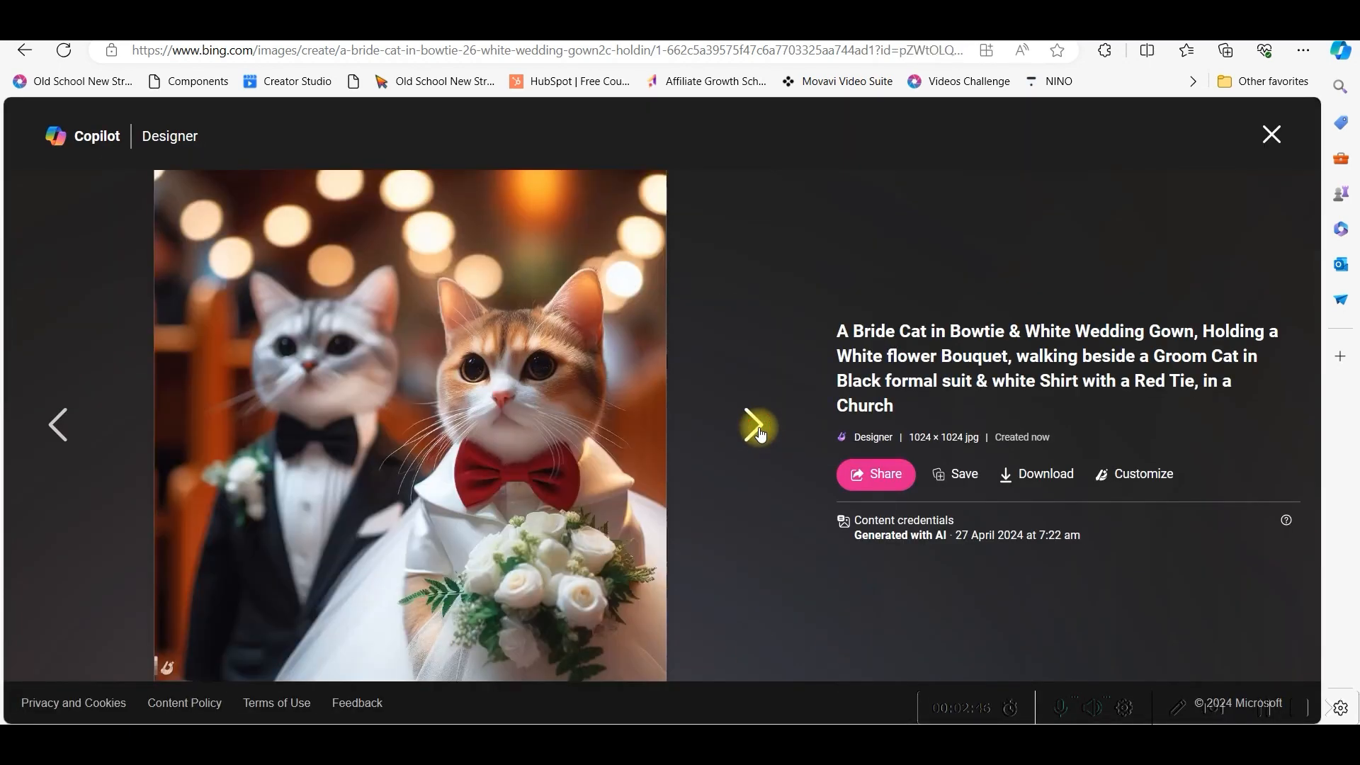
pyautogui.click(754, 426)
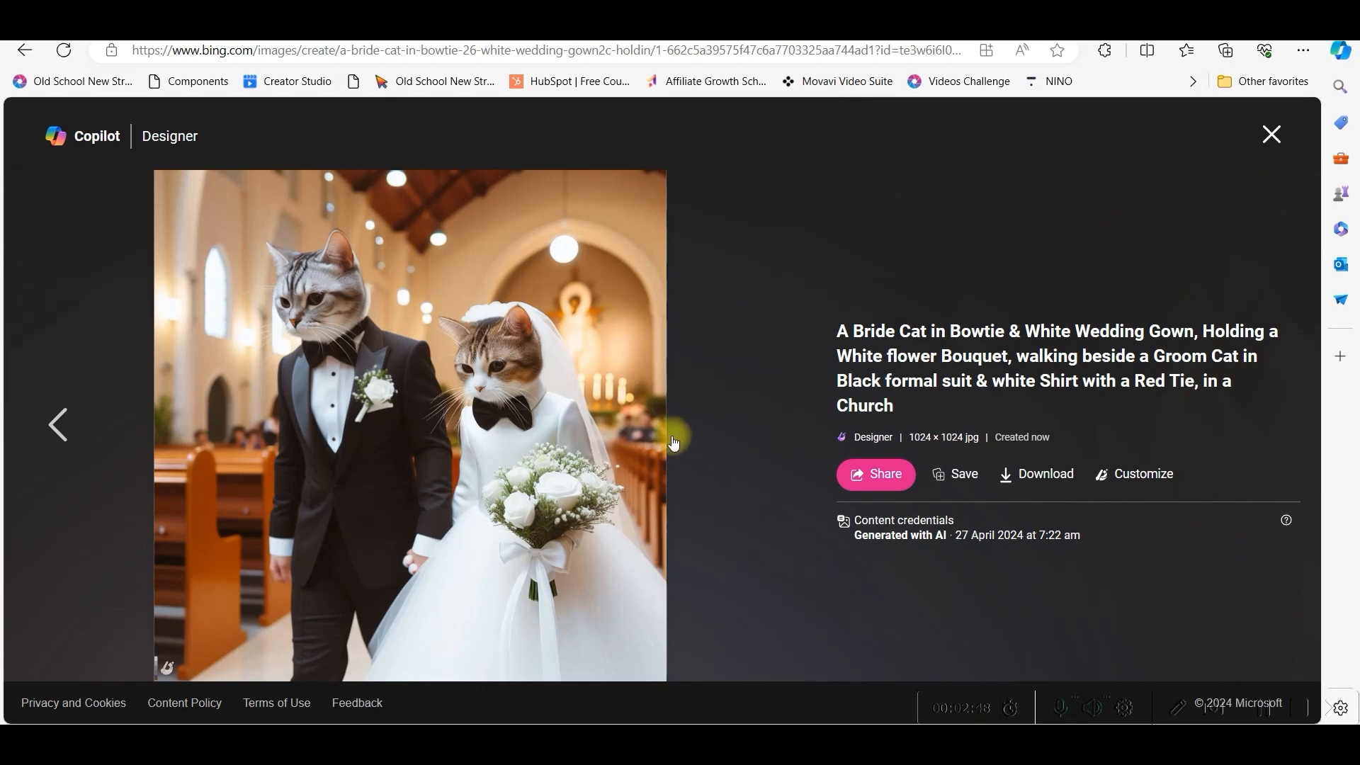
pyautogui.click(1039, 475)
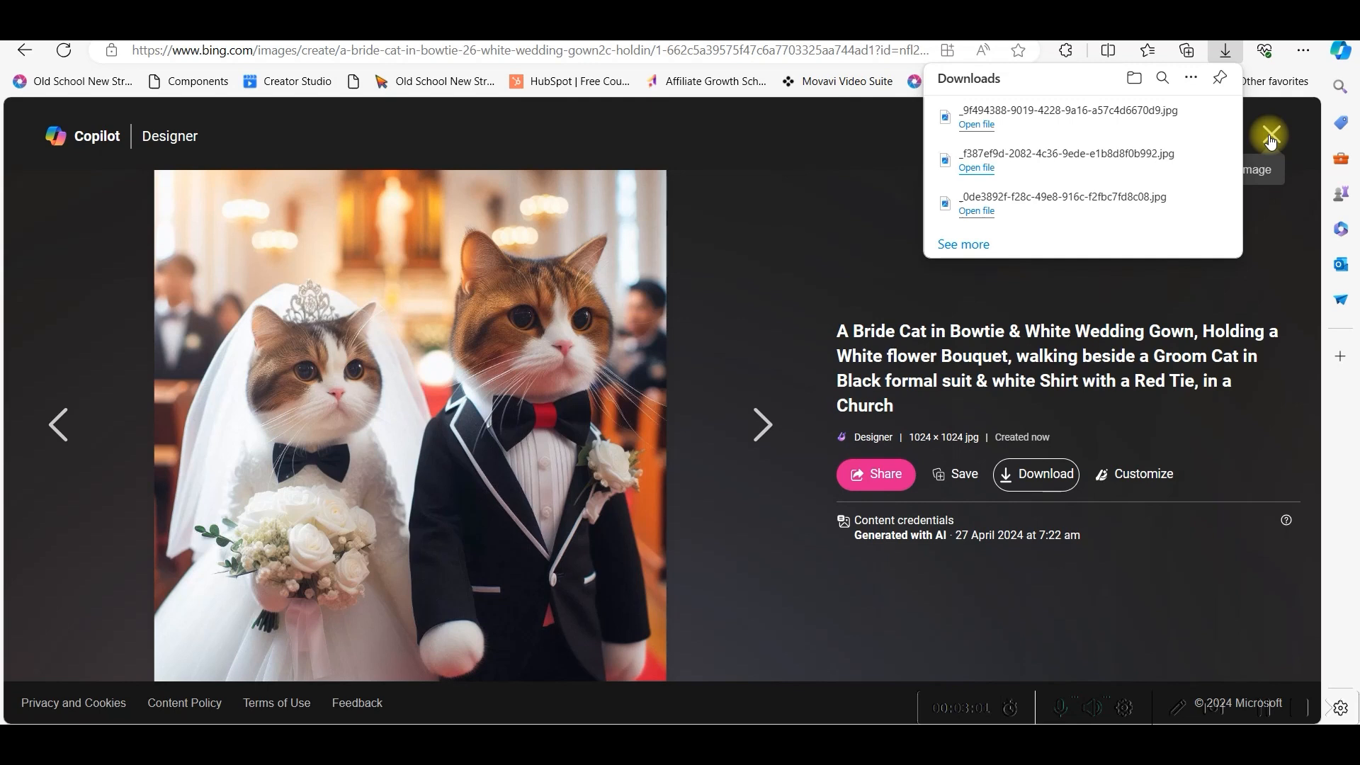
pyautogui.click(1272, 138)
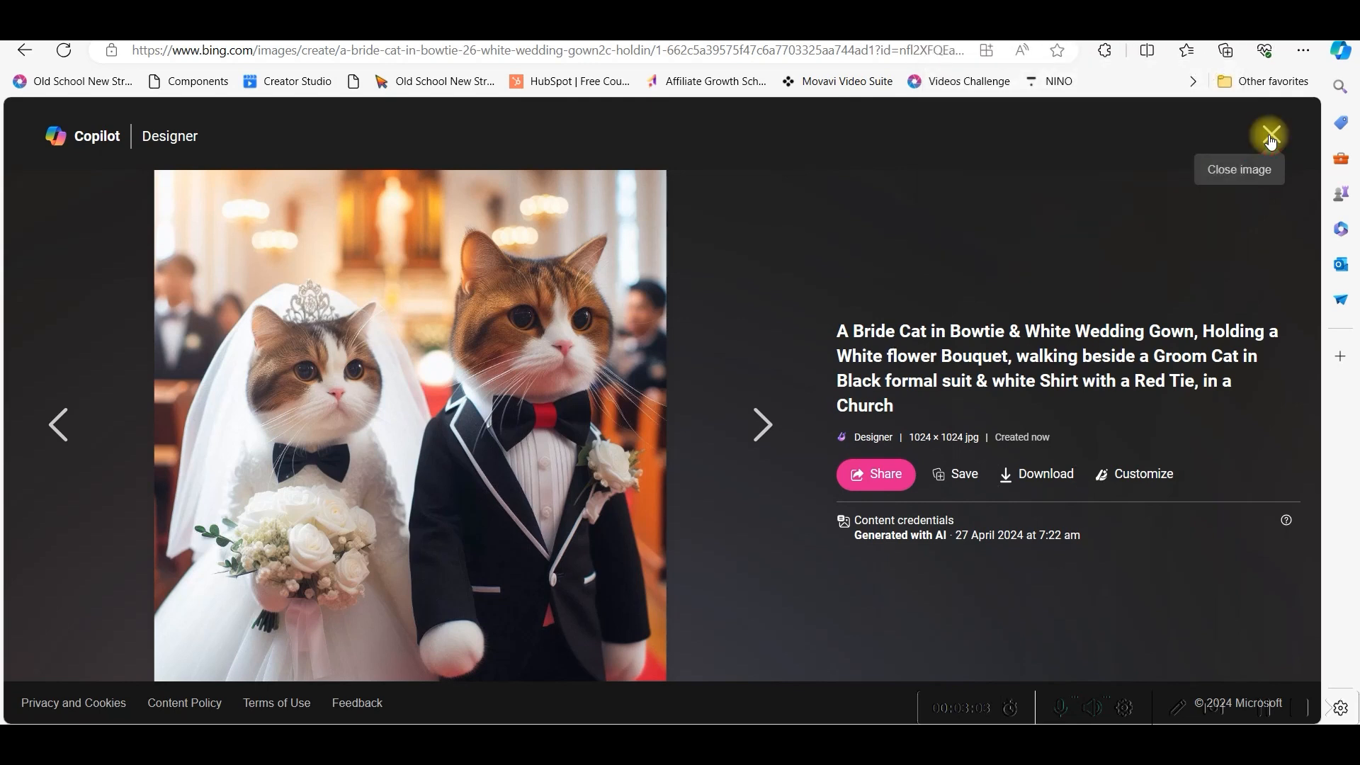
pyautogui.click(1271, 138)
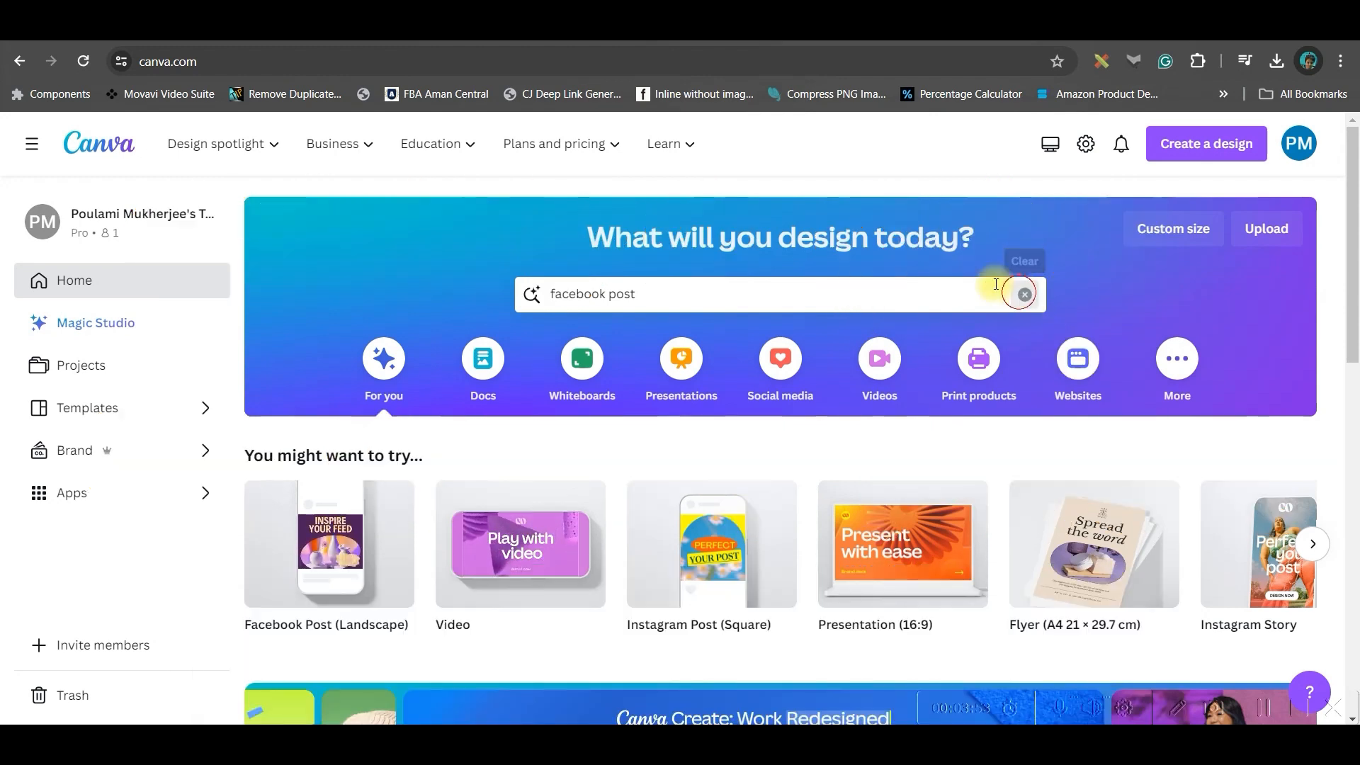
# - Create a blank Canva video design and upload the three wedding-cat JPGs from E:\
pyautogui.click(756, 294)
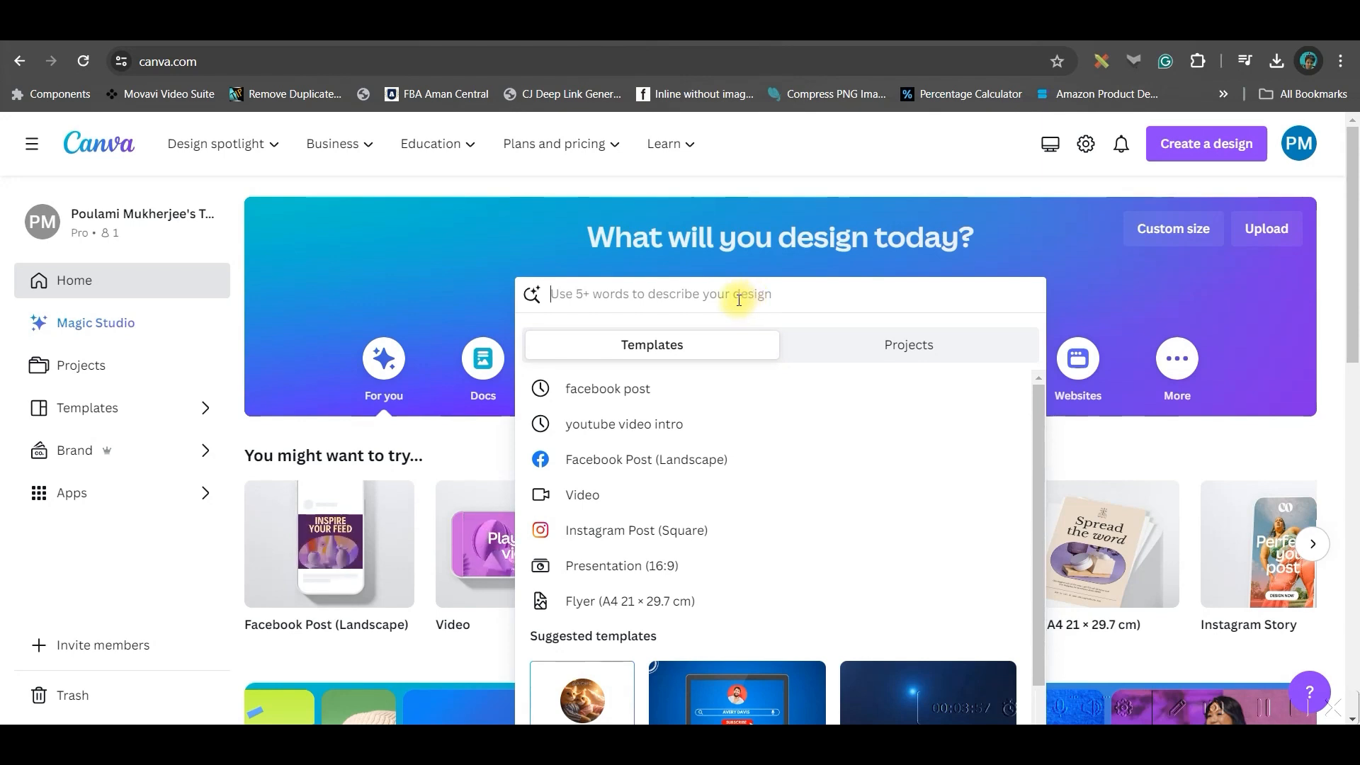
pyautogui.click(508, 543)
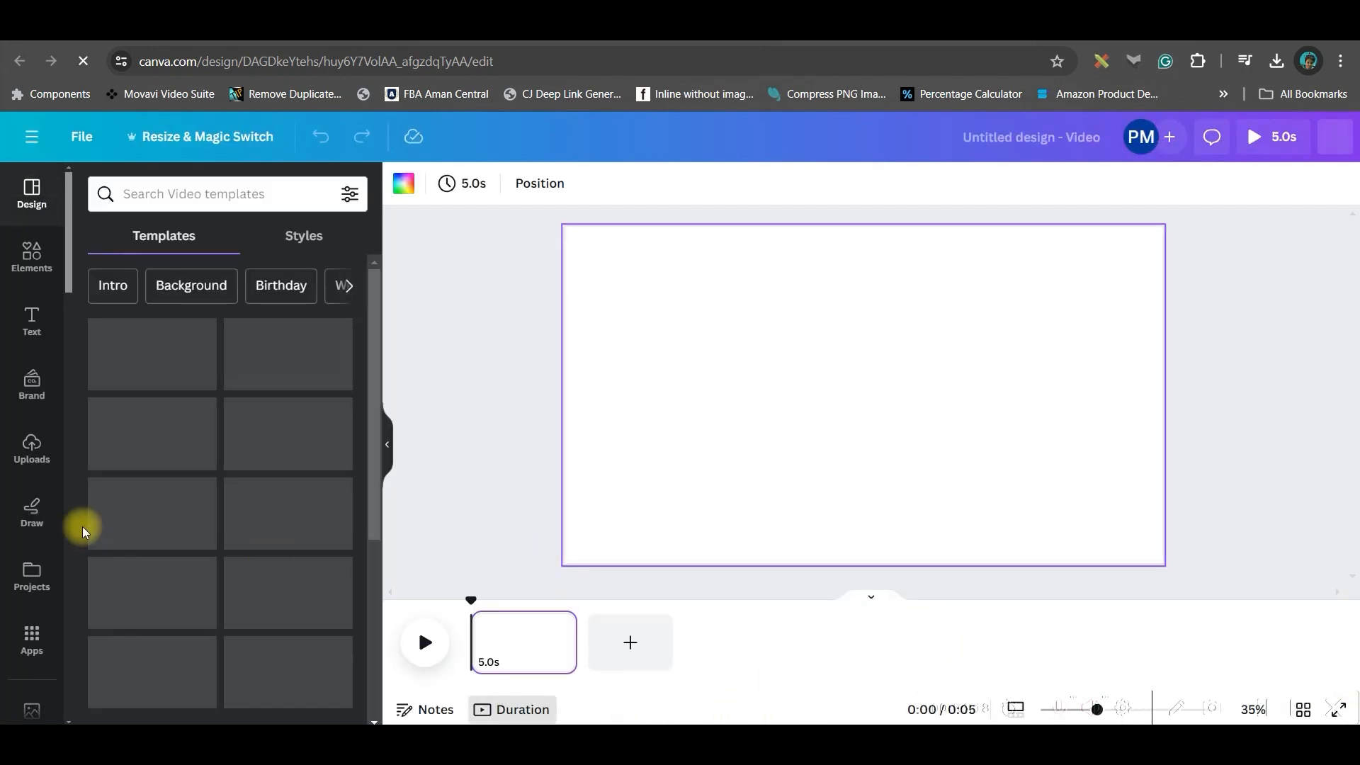
pyautogui.click(27, 453)
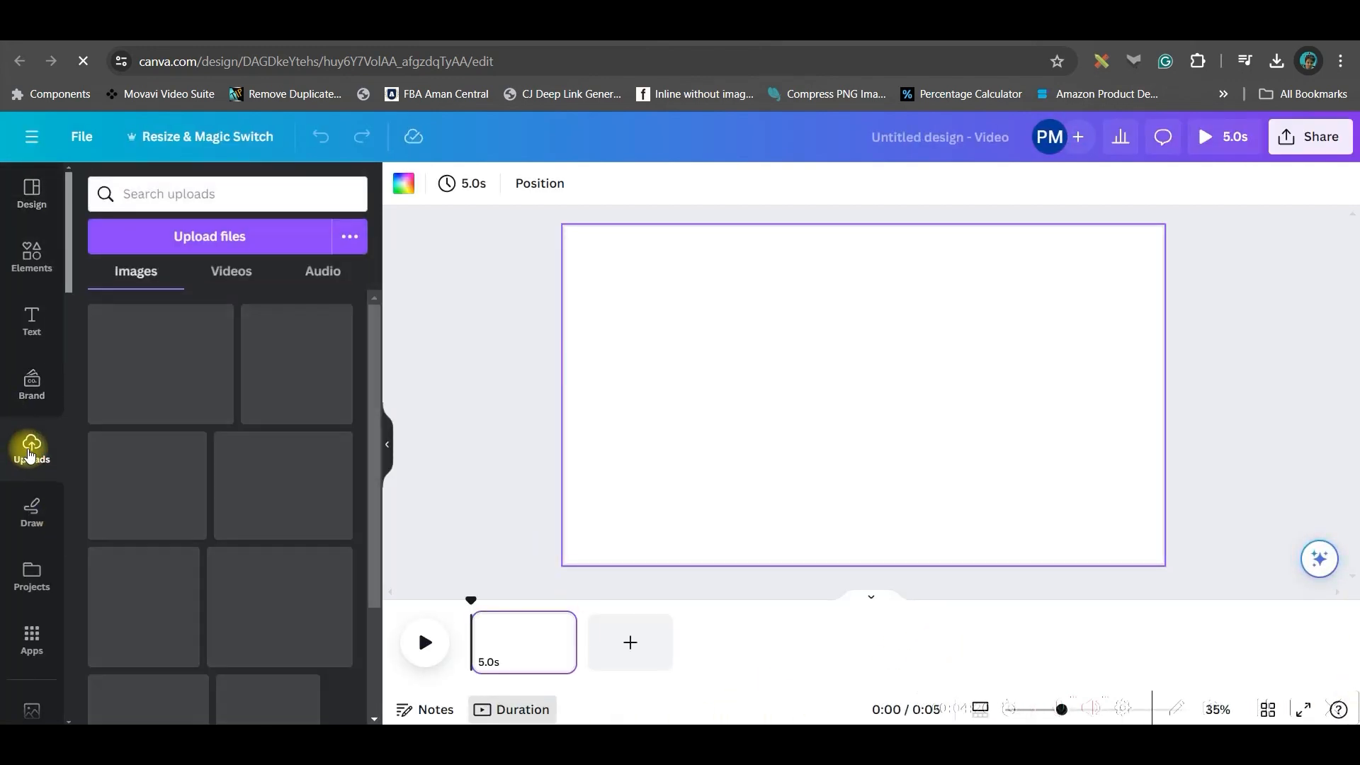
pyautogui.click(186, 233)
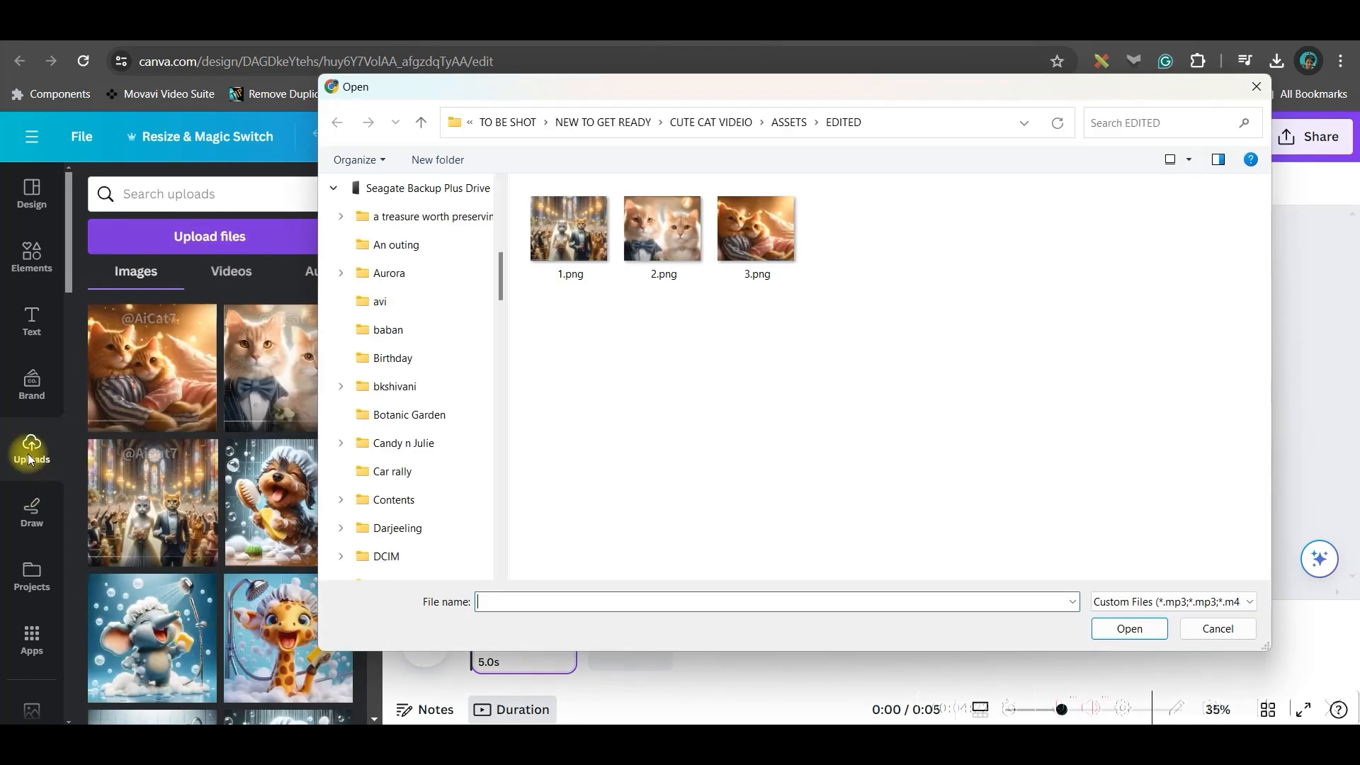
pyautogui.moveTo(504, 460); pyautogui.dragTo(503, 223)
pyautogui.click(434, 306)
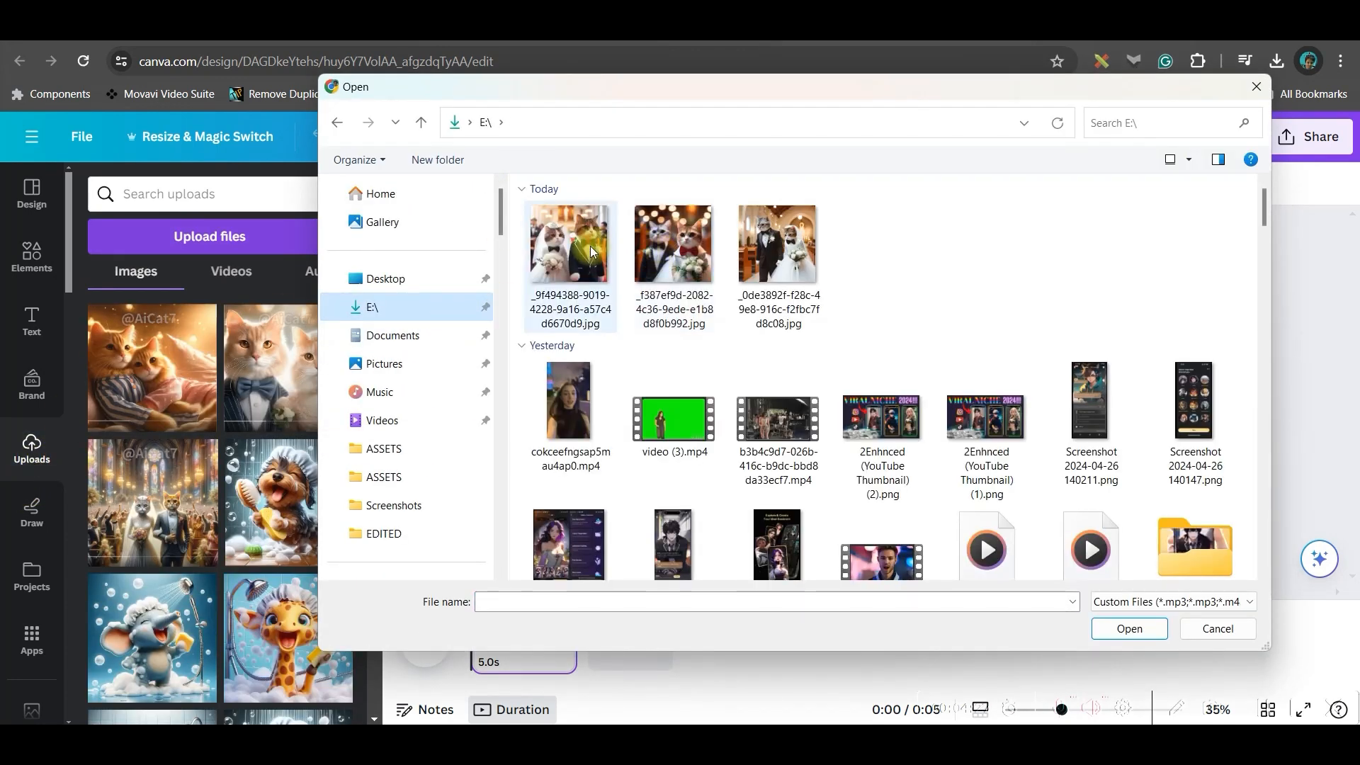
pyautogui.moveTo(890, 256); pyautogui.dragTo(568, 265)
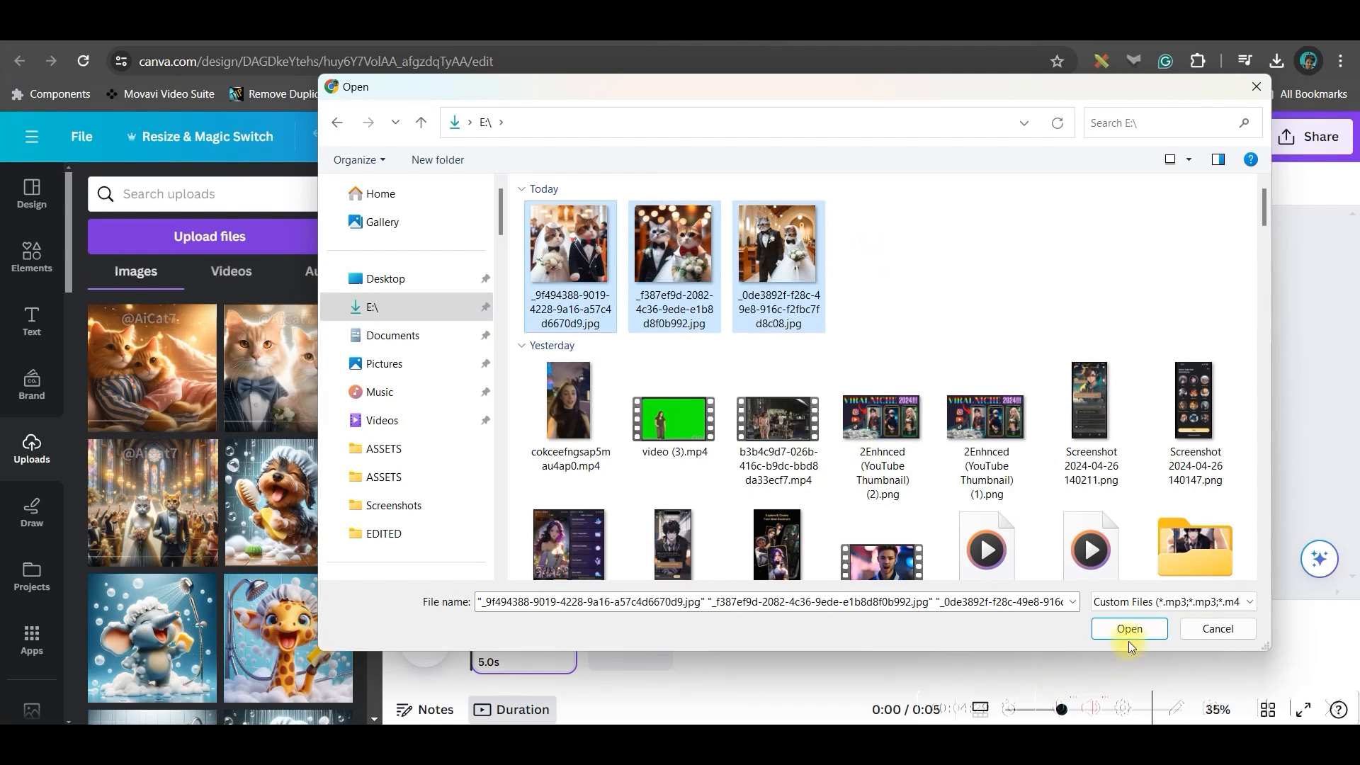
pyautogui.click(1128, 628)
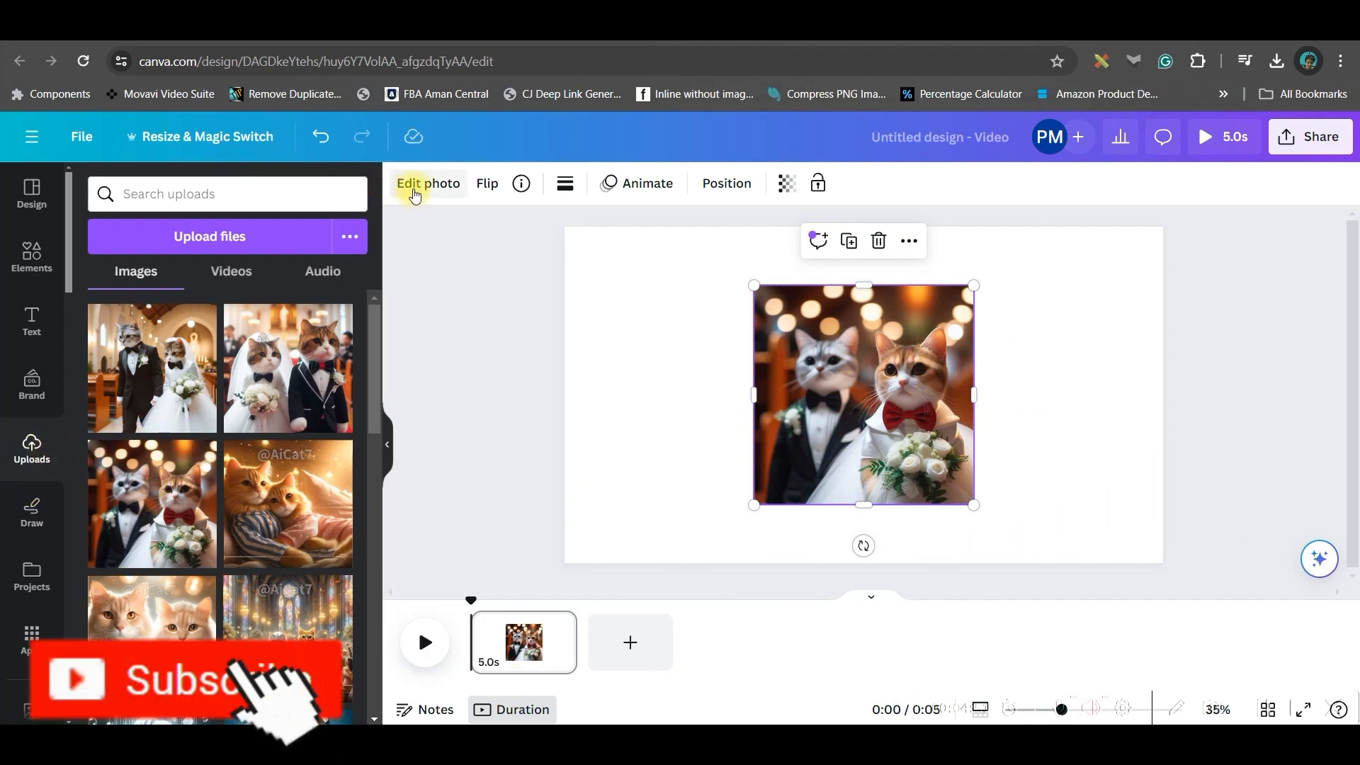
# - Magic Expand the first wedding-cat photo to fill the whole page
pyautogui.click(415, 187)
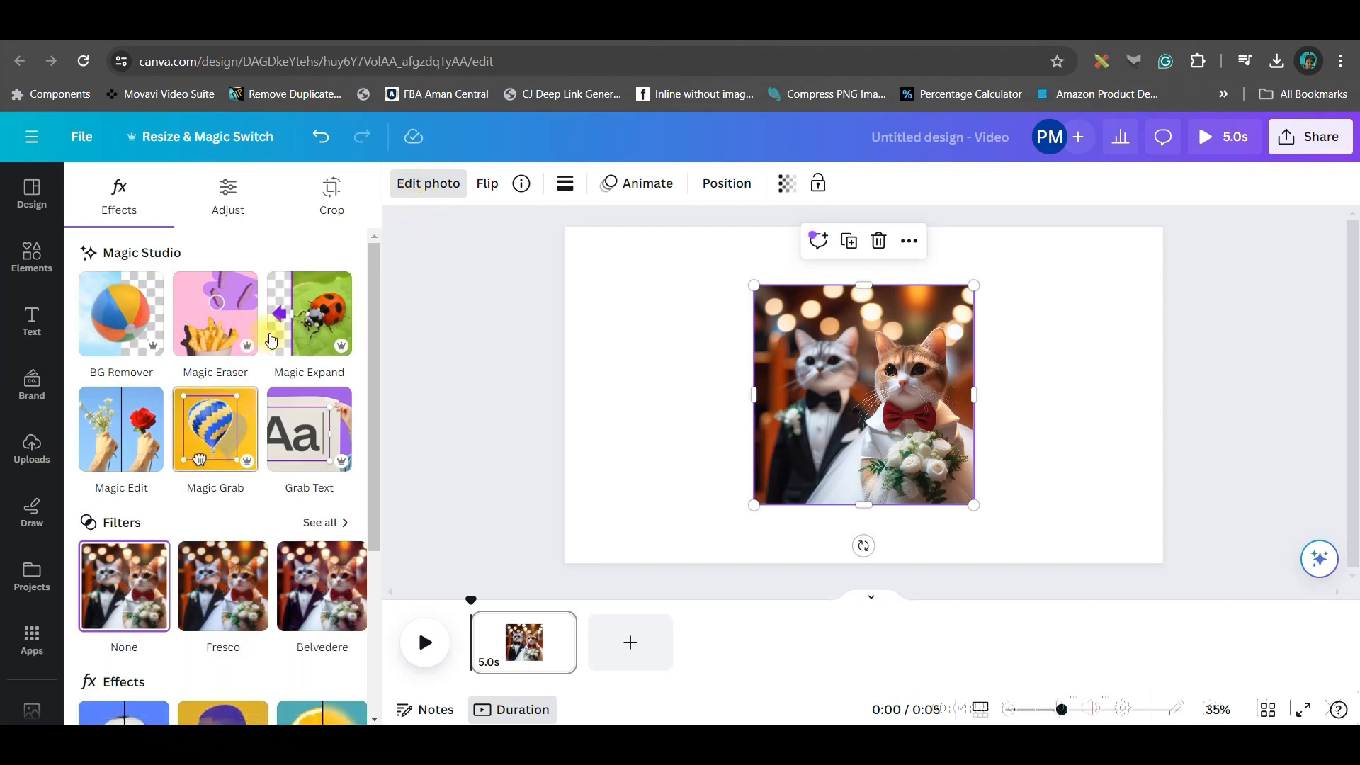
pyautogui.click(317, 328)
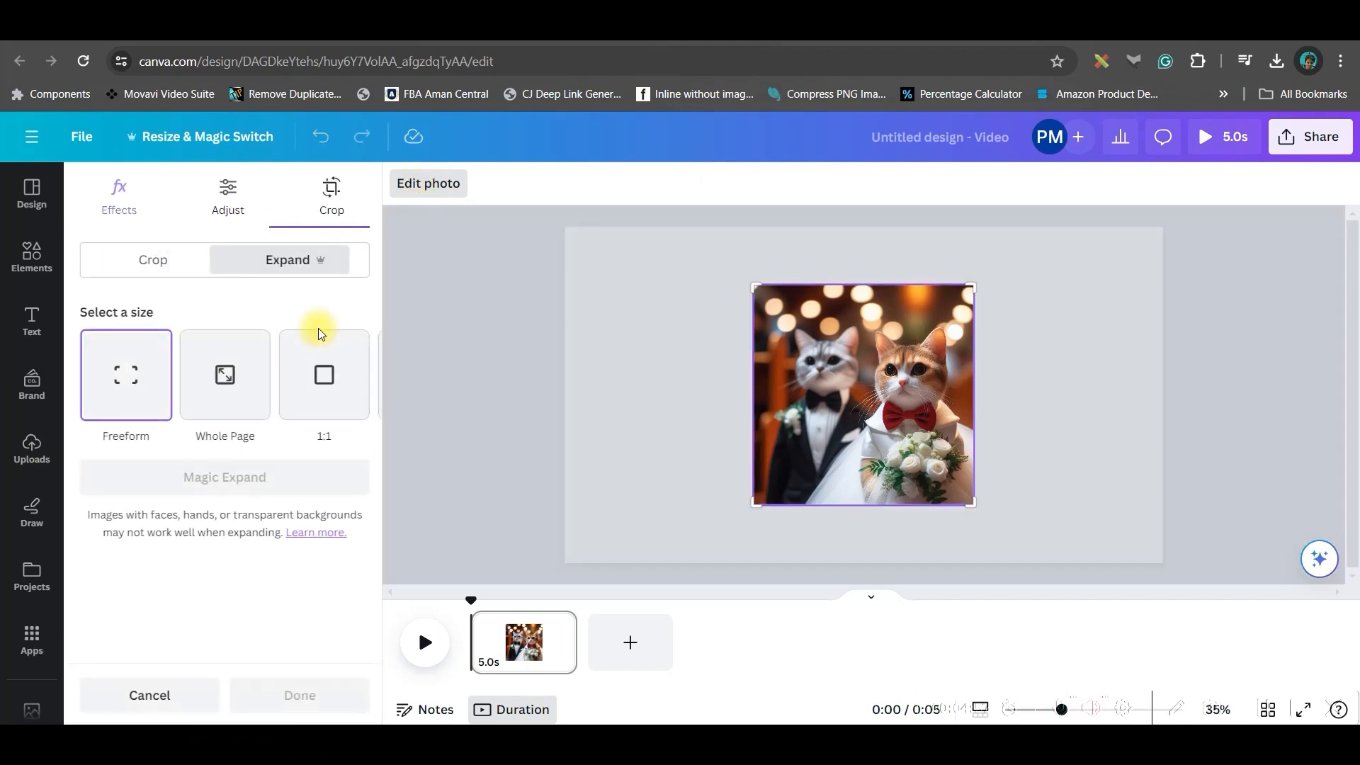
pyautogui.click(216, 371)
pyautogui.click(255, 475)
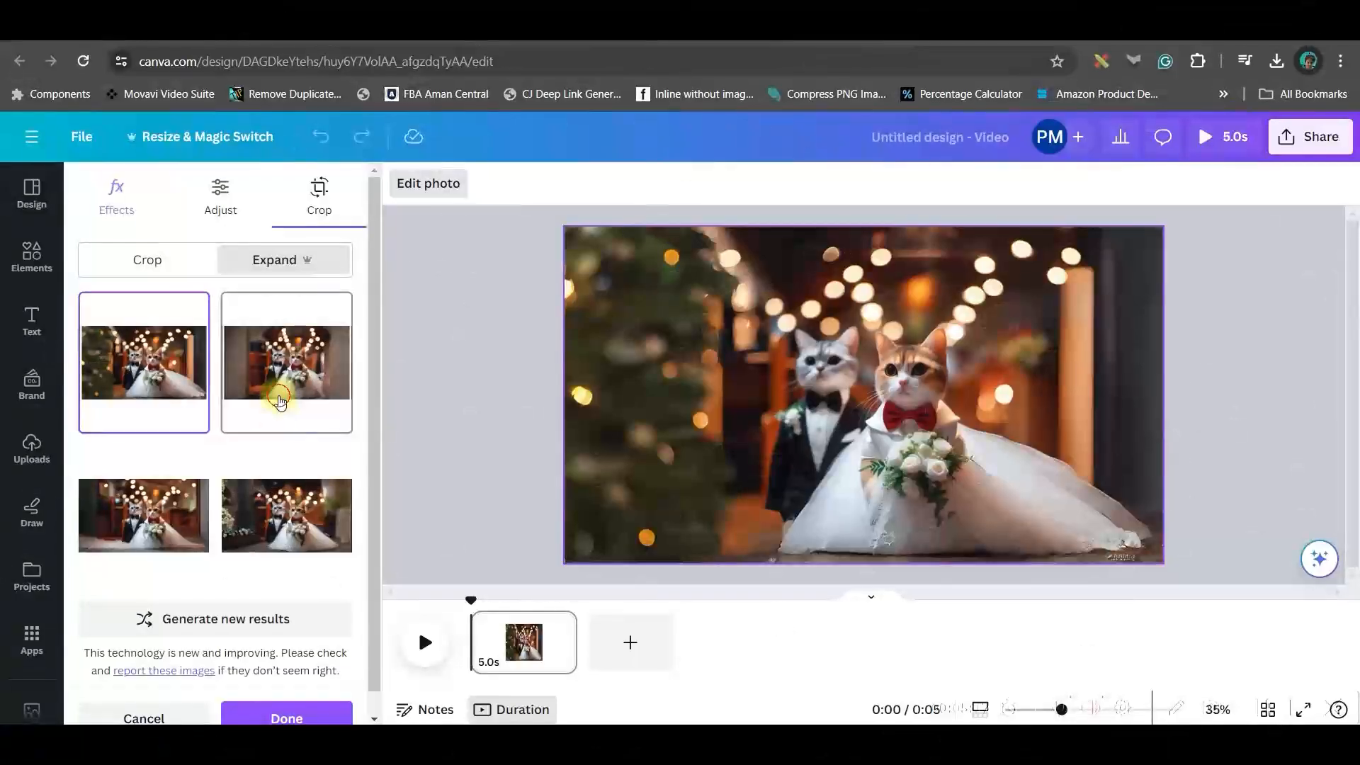
# - Keep the first expanded result and add a blank second page
pyautogui.click(291, 401)
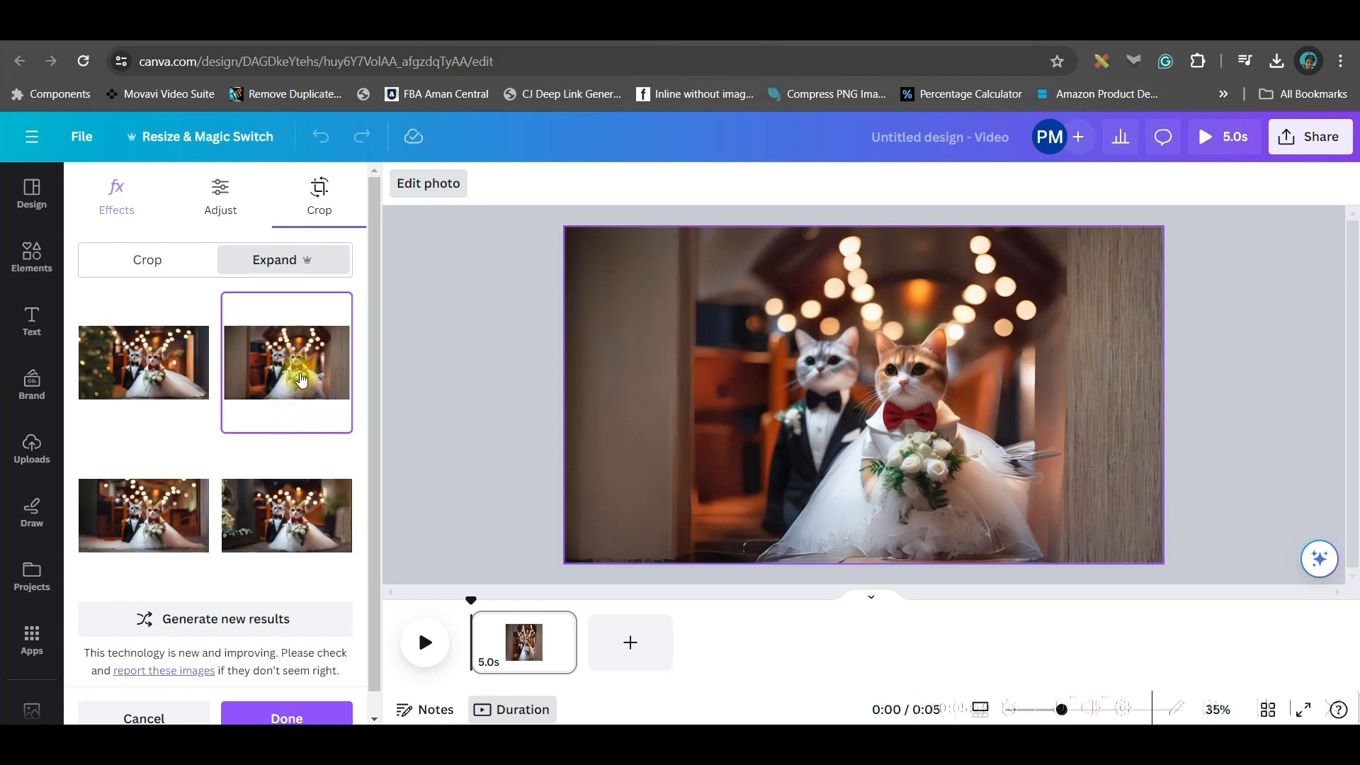
pyautogui.click(177, 524)
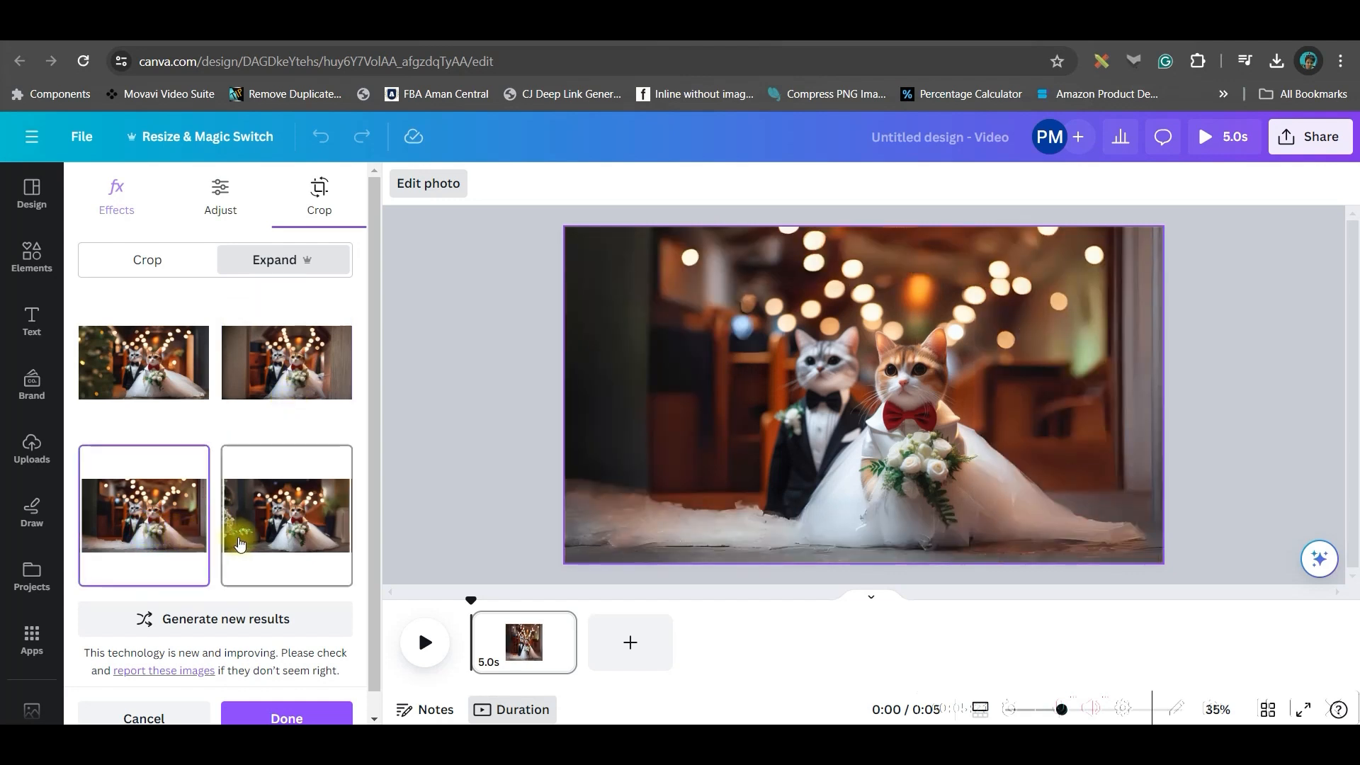
pyautogui.click(286, 535)
pyautogui.click(167, 367)
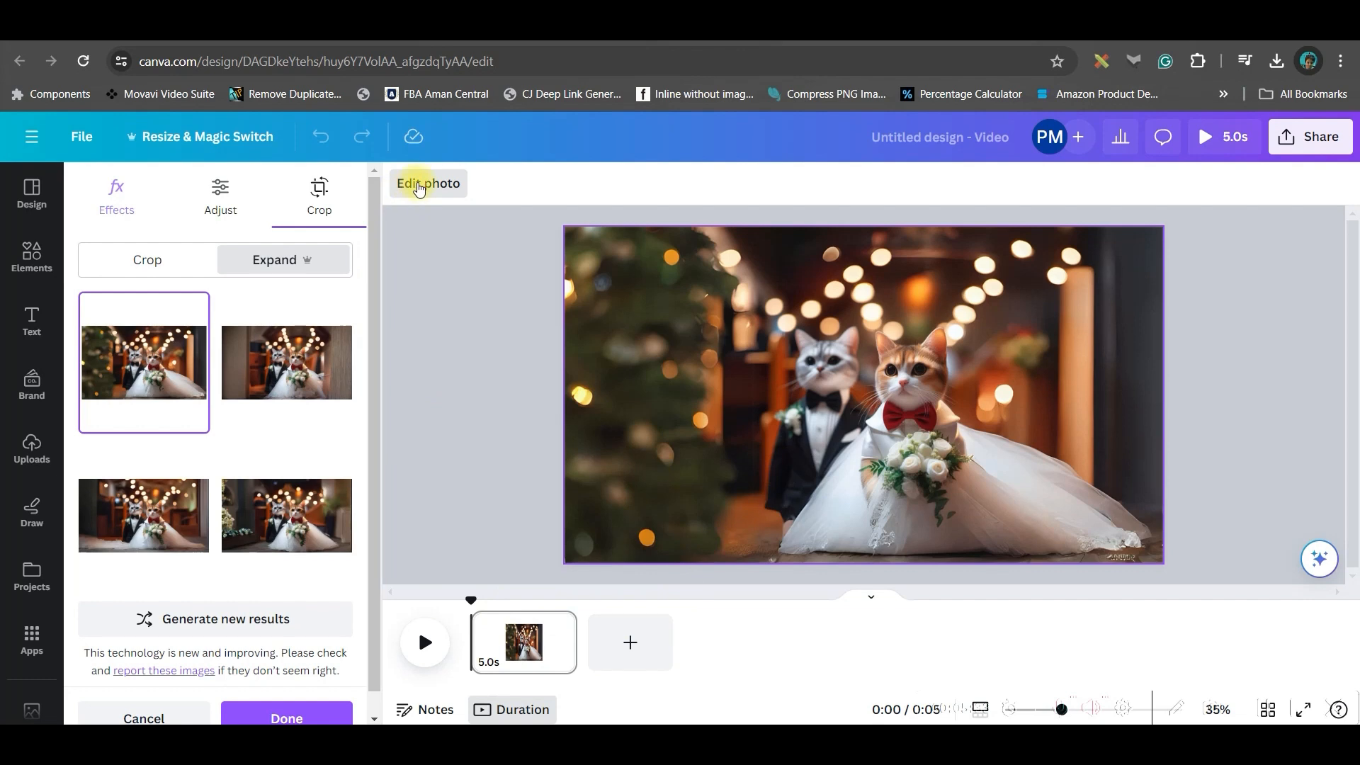
pyautogui.click(286, 718)
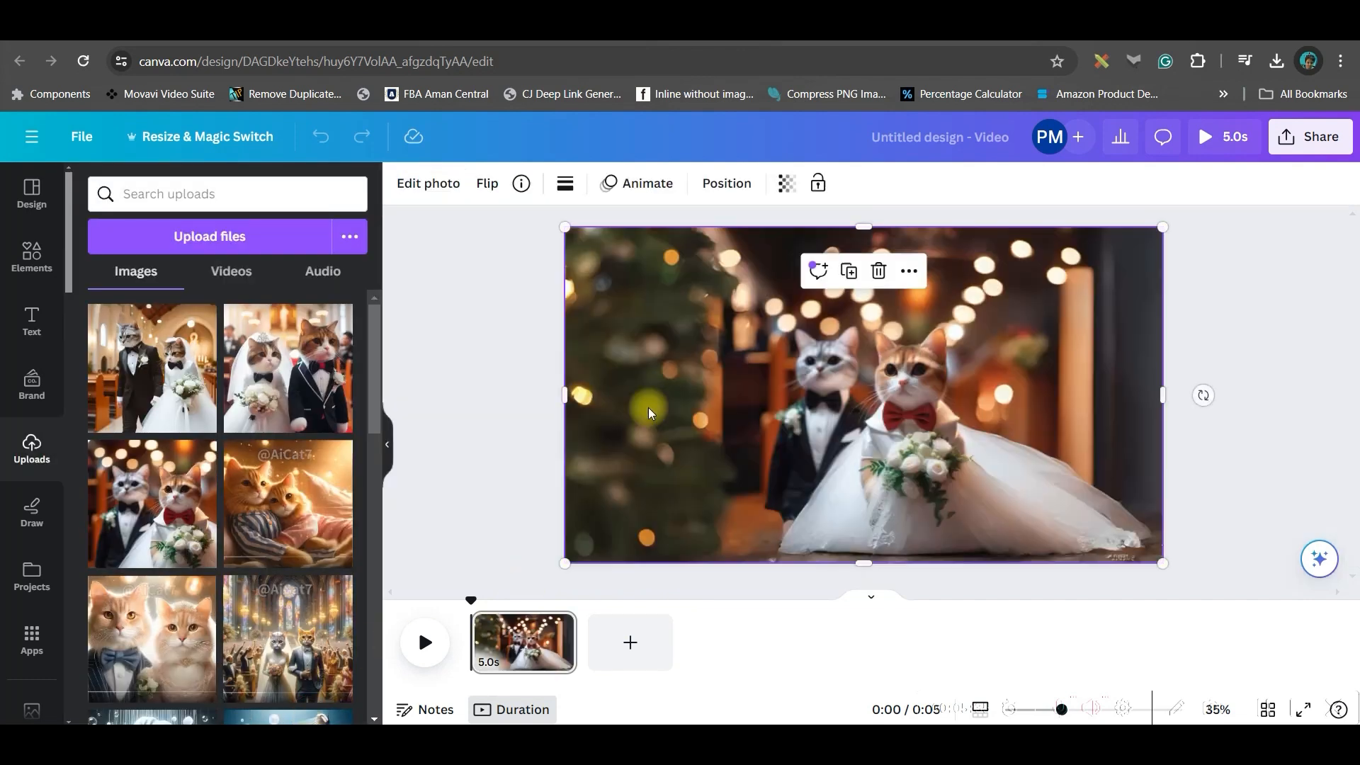
pyautogui.click(663, 666)
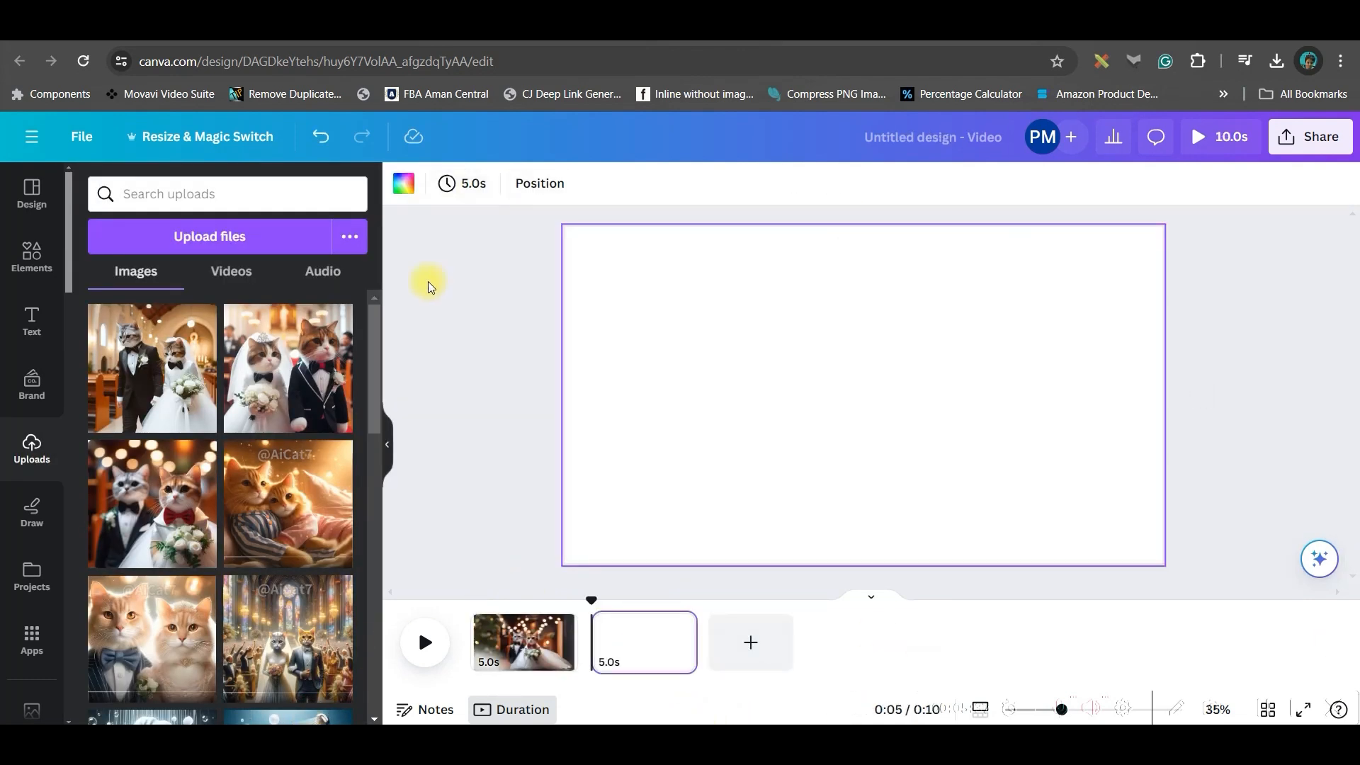
# - Place the church-aisle cat photo on page 2 and generate expanded versions to fill it
pyautogui.click(291, 404)
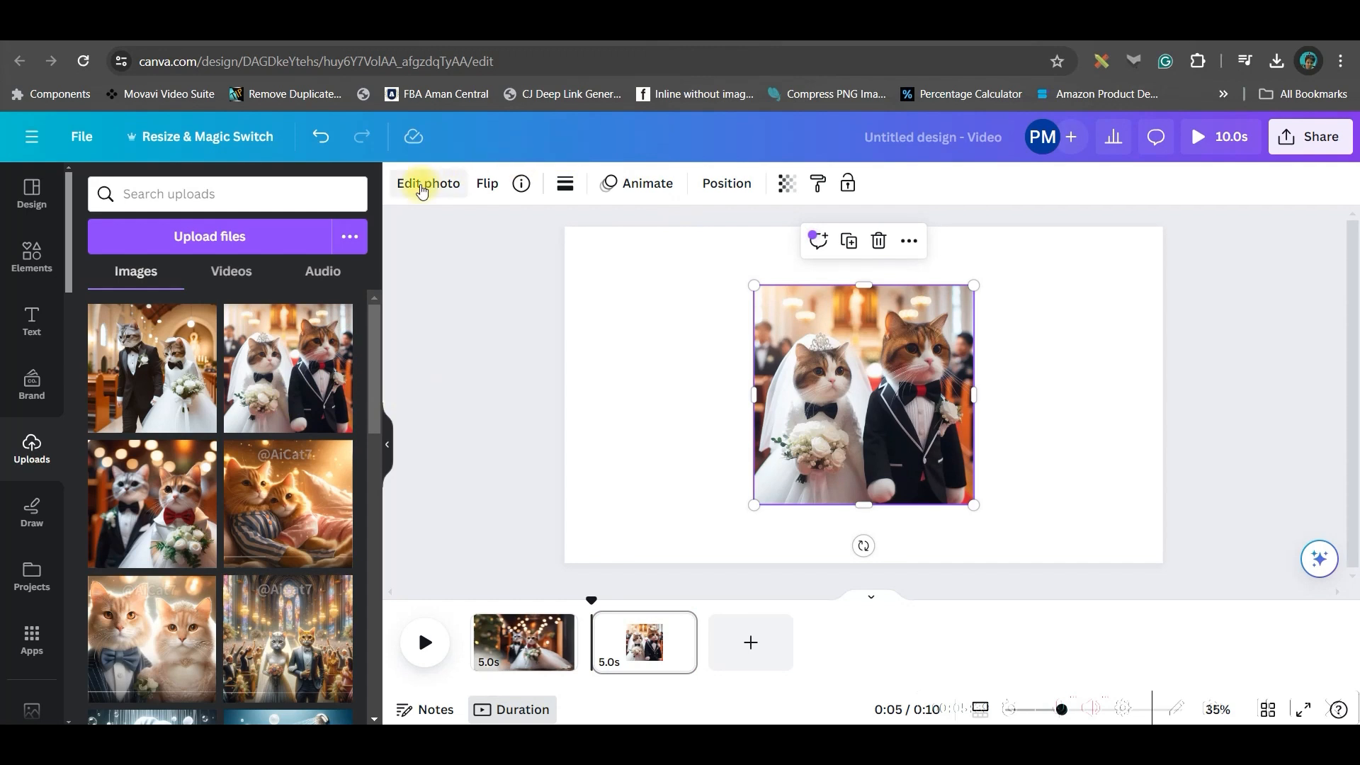
pyautogui.click(184, 383)
pyautogui.moveTo(866, 397); pyautogui.dragTo(977, 414)
pyautogui.press('Delete')
pyautogui.click(428, 183)
pyautogui.click(310, 313)
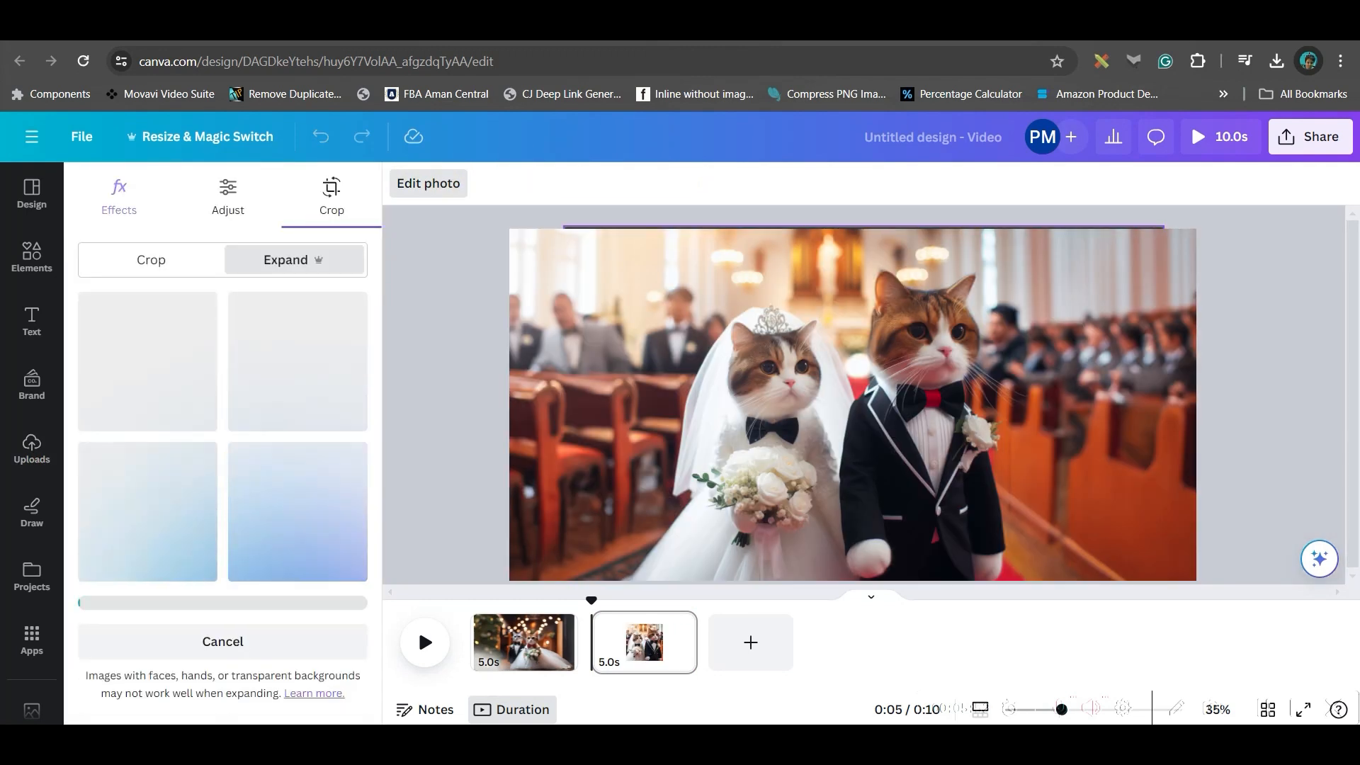
pyautogui.click(298, 366)
pyautogui.click(161, 528)
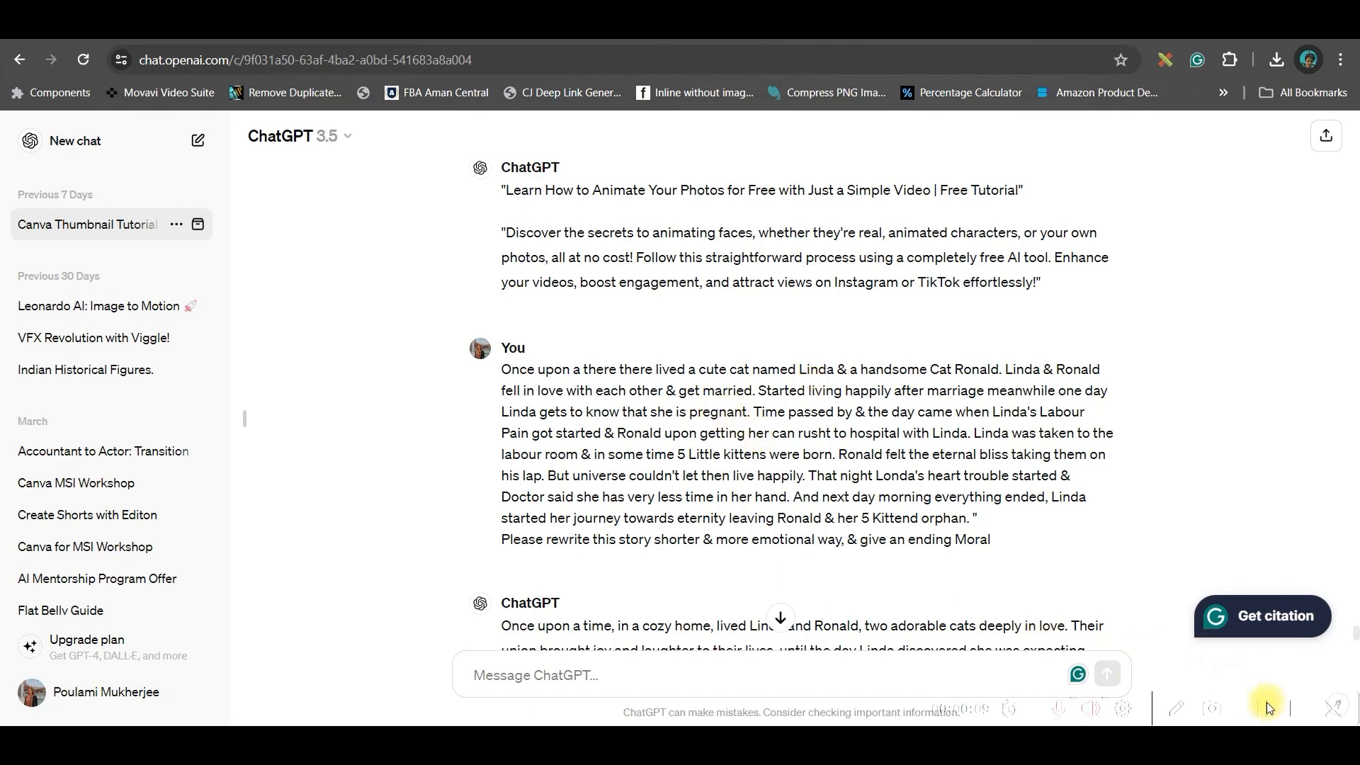
# - Paste the original cat story into ChatGPT's message box and review the rewritten reply
pyautogui.hotkey('ctrl', 'v')
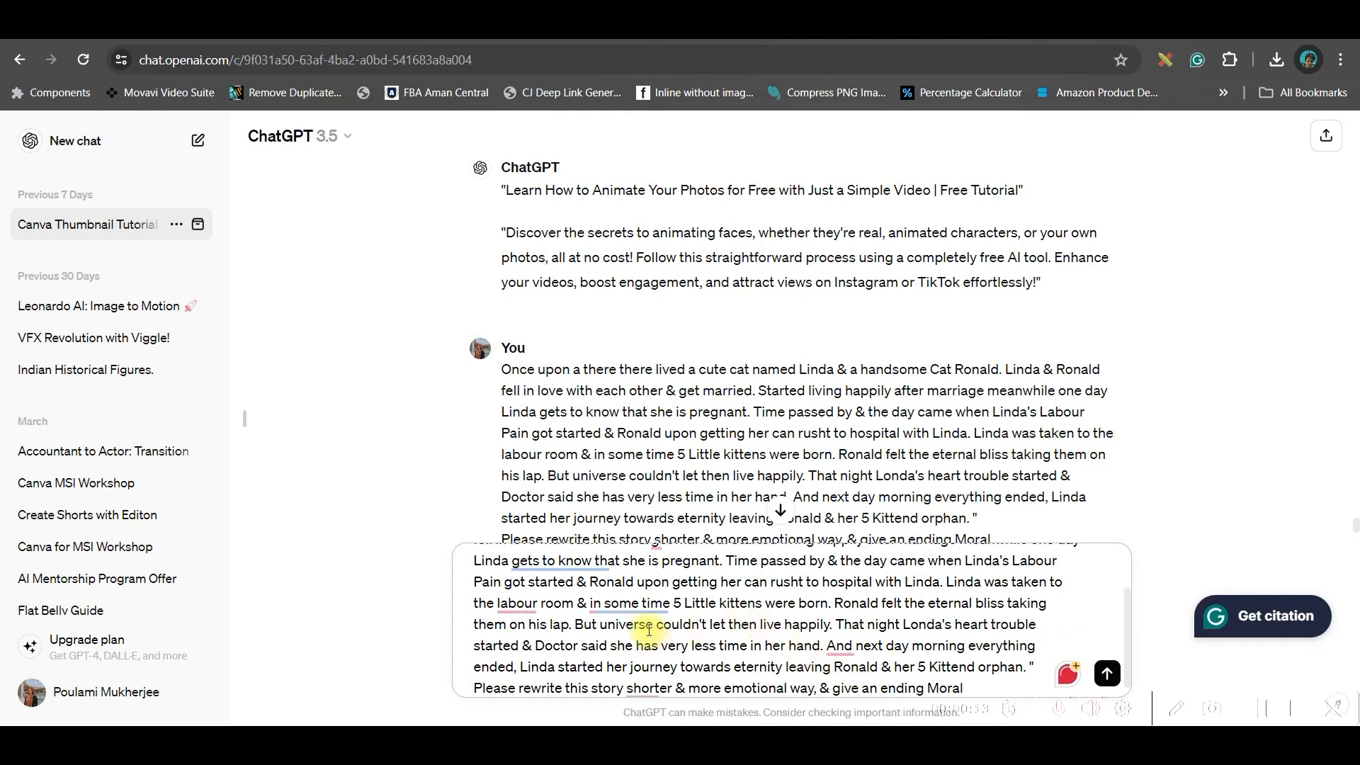
pyautogui.scroll(3, 579, 589)
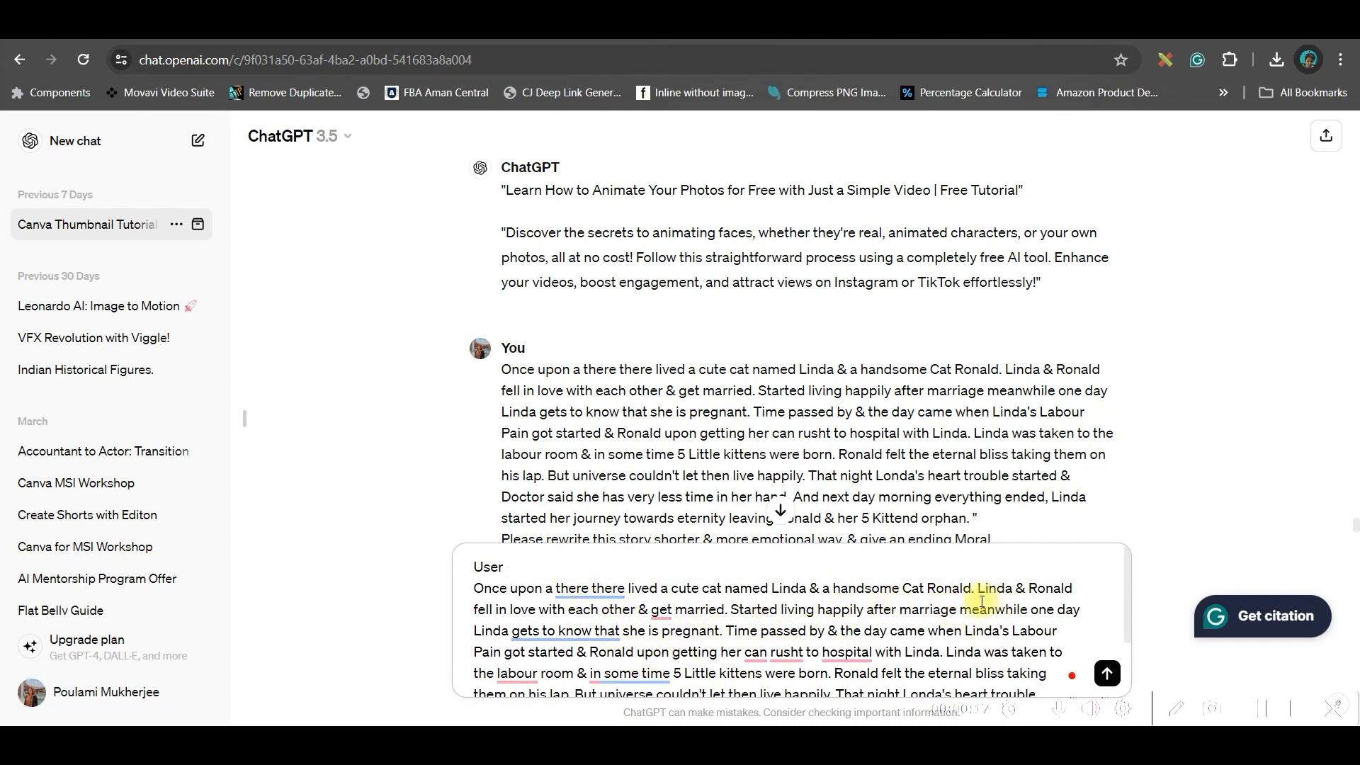
pyautogui.scroll(-3, 837, 635)
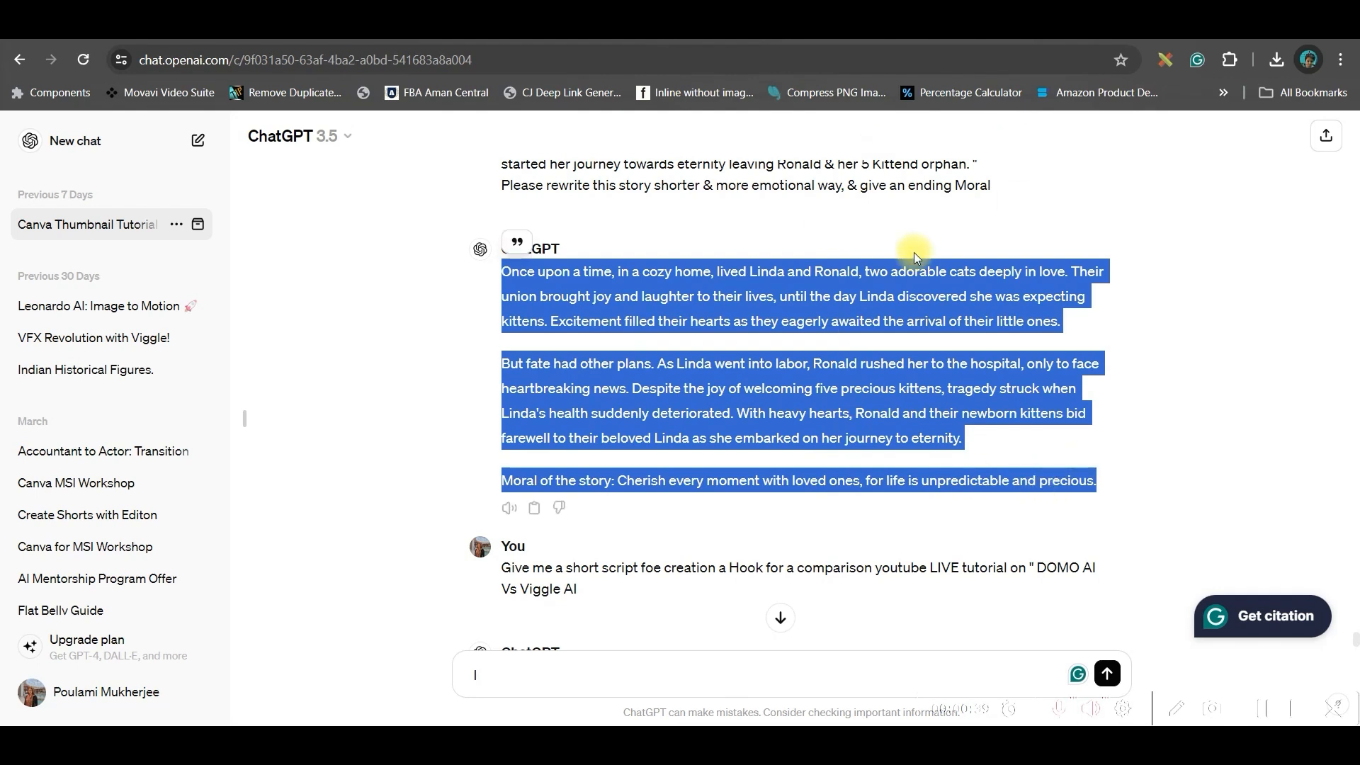
# - Replace the ElevenLabs Text to Speech script with the copied cat story
pyautogui.click(418, 40)
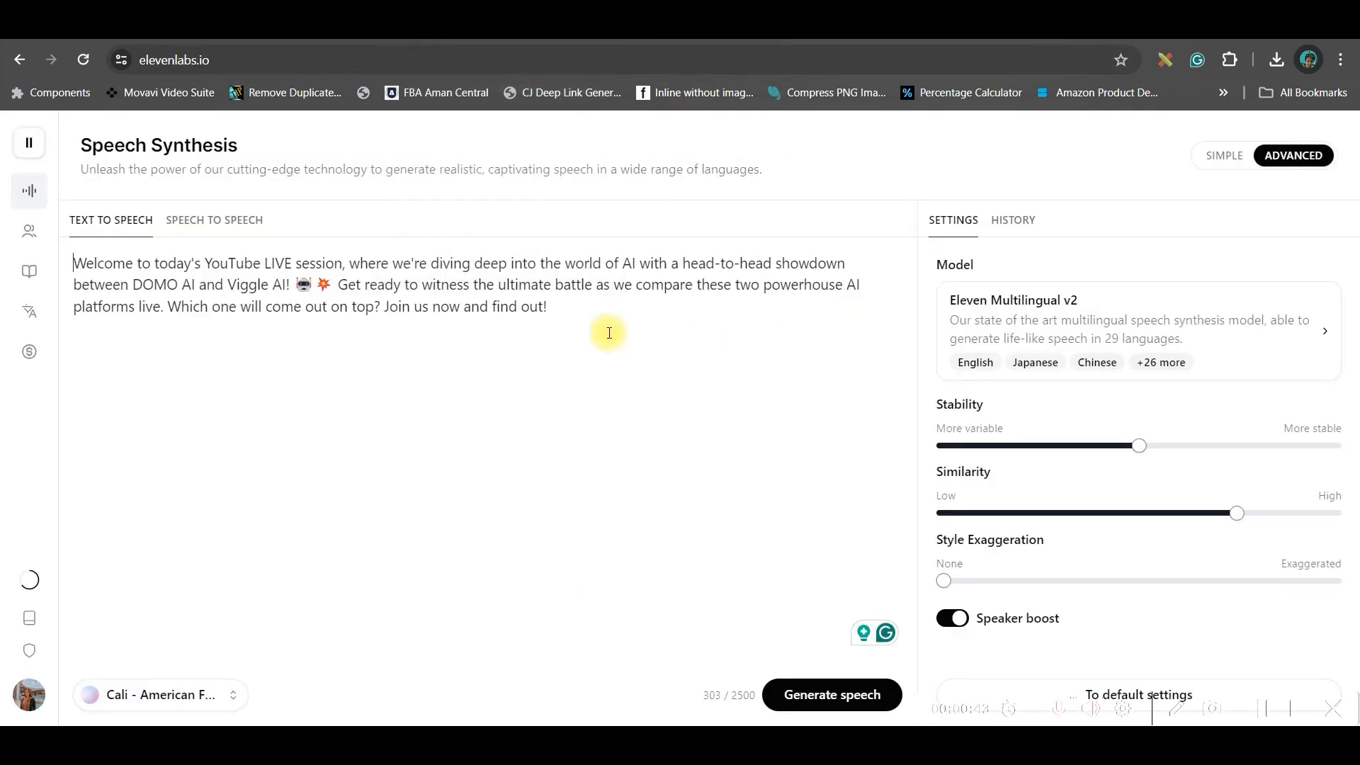
pyautogui.moveTo(600, 318); pyautogui.dragTo(73, 261)
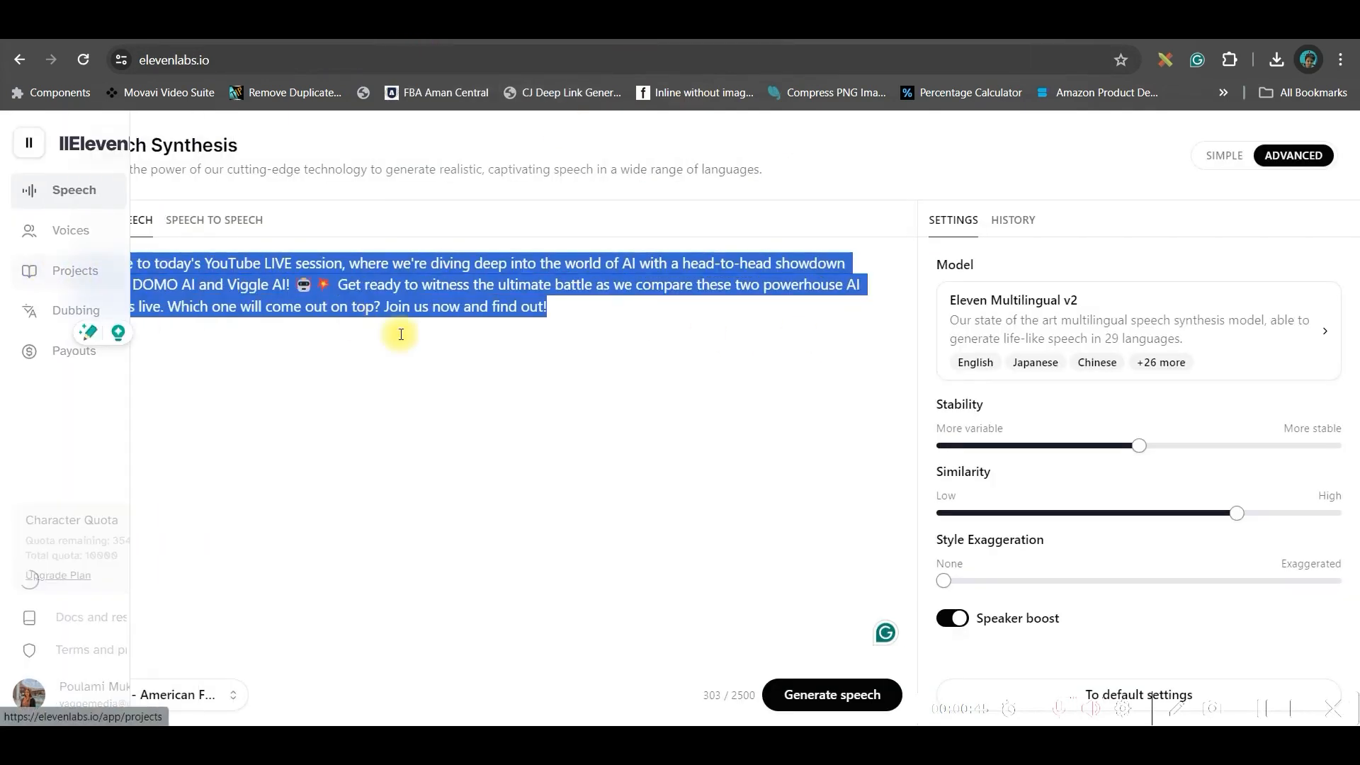
pyautogui.write("Once upon a time, in a cozy home, lived Linda and Ronald, two adorable cats deeply in love. Their union brought joy and laughter to their lives, until the day Linda discovered she was expecting kittens. Excitement filled their hearts as they eagerly awaited the arrival of their little ones.  But fate had other plans. As Linda went into labor, Ronald rushed her to the hospital, only to face heartbreaking news. Despite the joy of welcoming five precious kittens, tragedy struck when Linda's health suddenly deteriorated. With heavy hearts, Ronald and their newborn kittens bid farewell to their beloved Linda as she embarked on her journey to eternity.  Moral of the story: Cherish every moment with loved ones, for life is unpredictable and precious.")
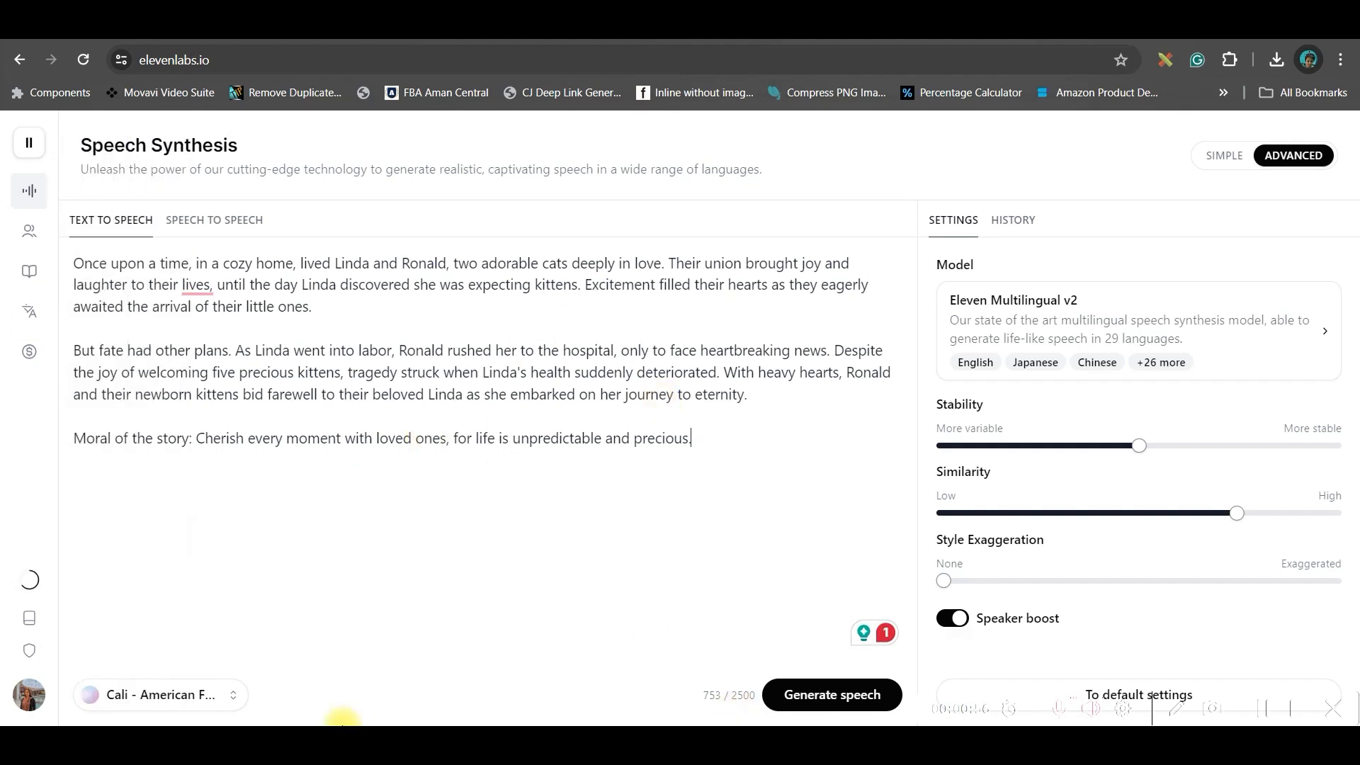
# - Generate the story narration in the Cali voice and download the audio
pyautogui.click(171, 701)
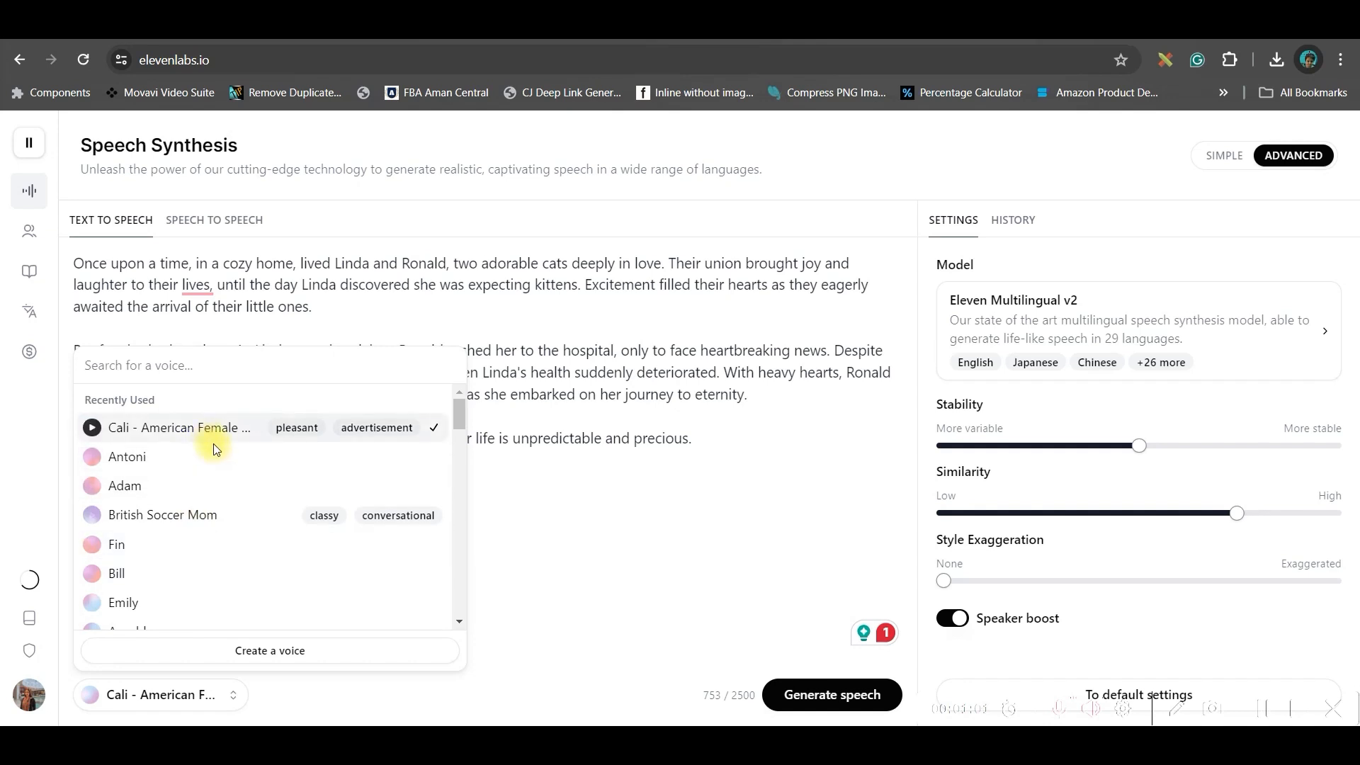
pyautogui.click(655, 549)
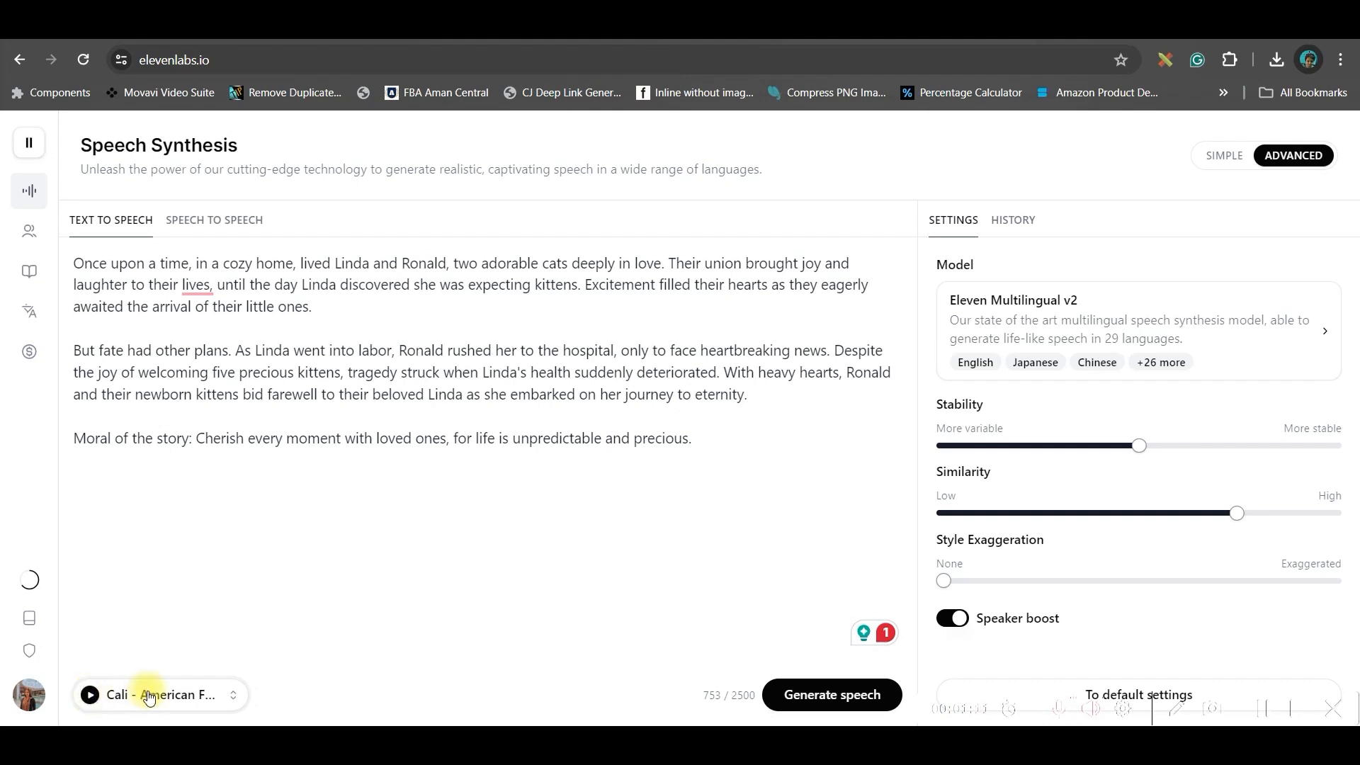
pyautogui.click(791, 695)
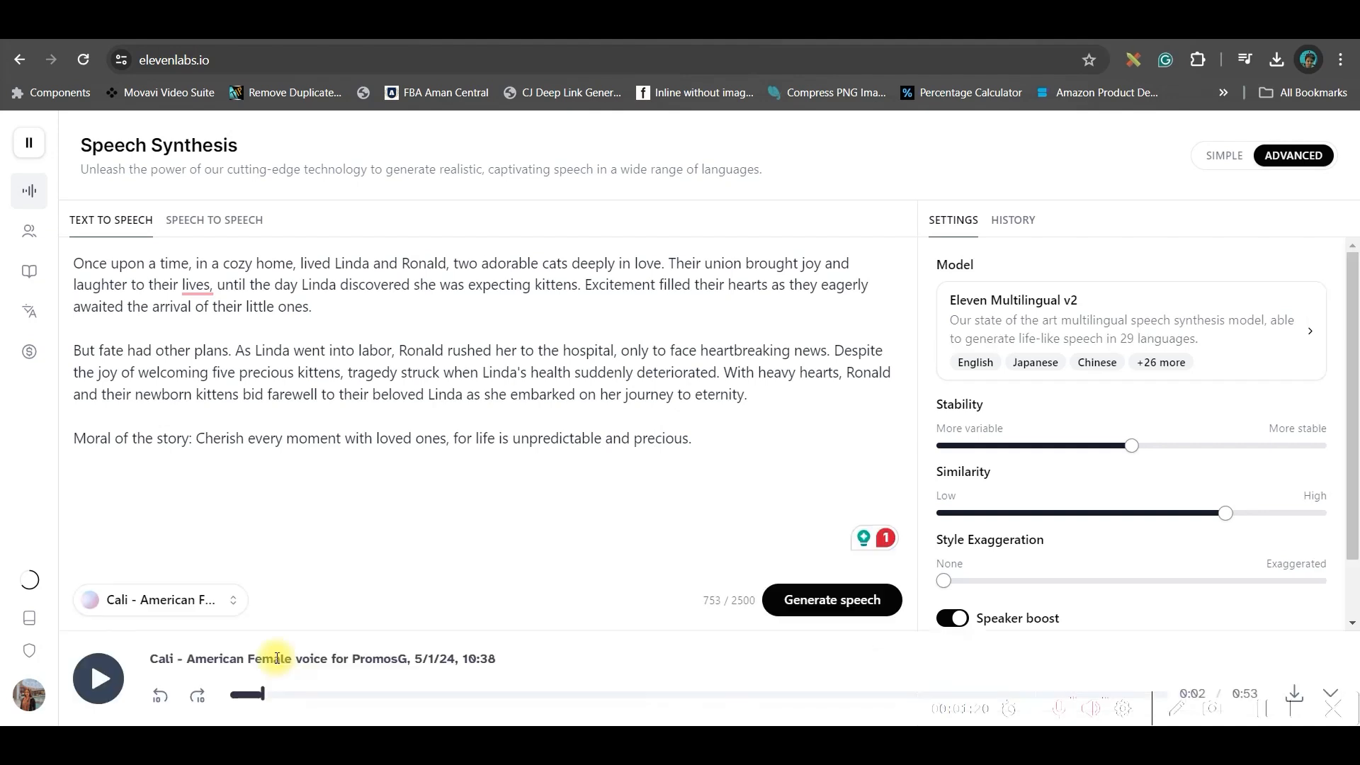
pyautogui.click(1295, 690)
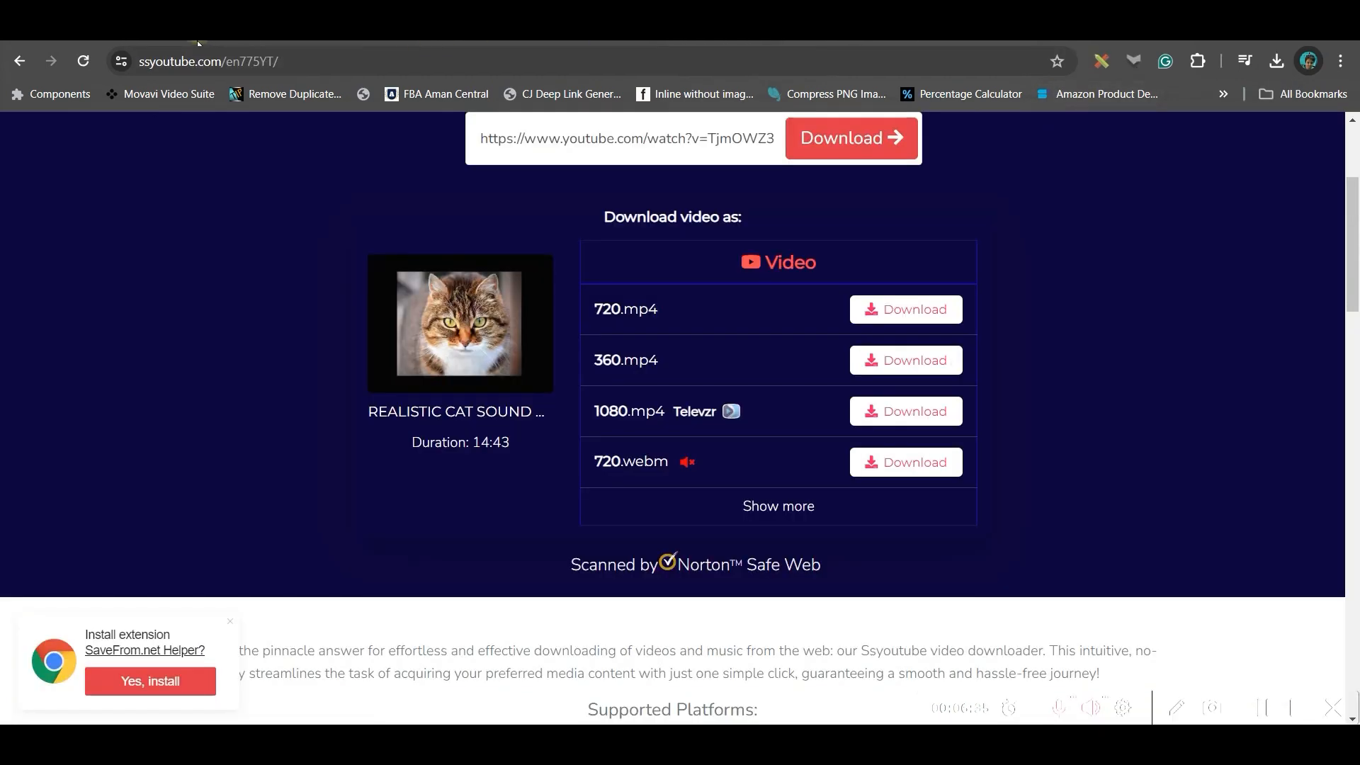
# - Pause the REALISTIC CAT SOUND 15MIN!! YouTube video at 0:16 and copy its link
pyautogui.click(197, 40)
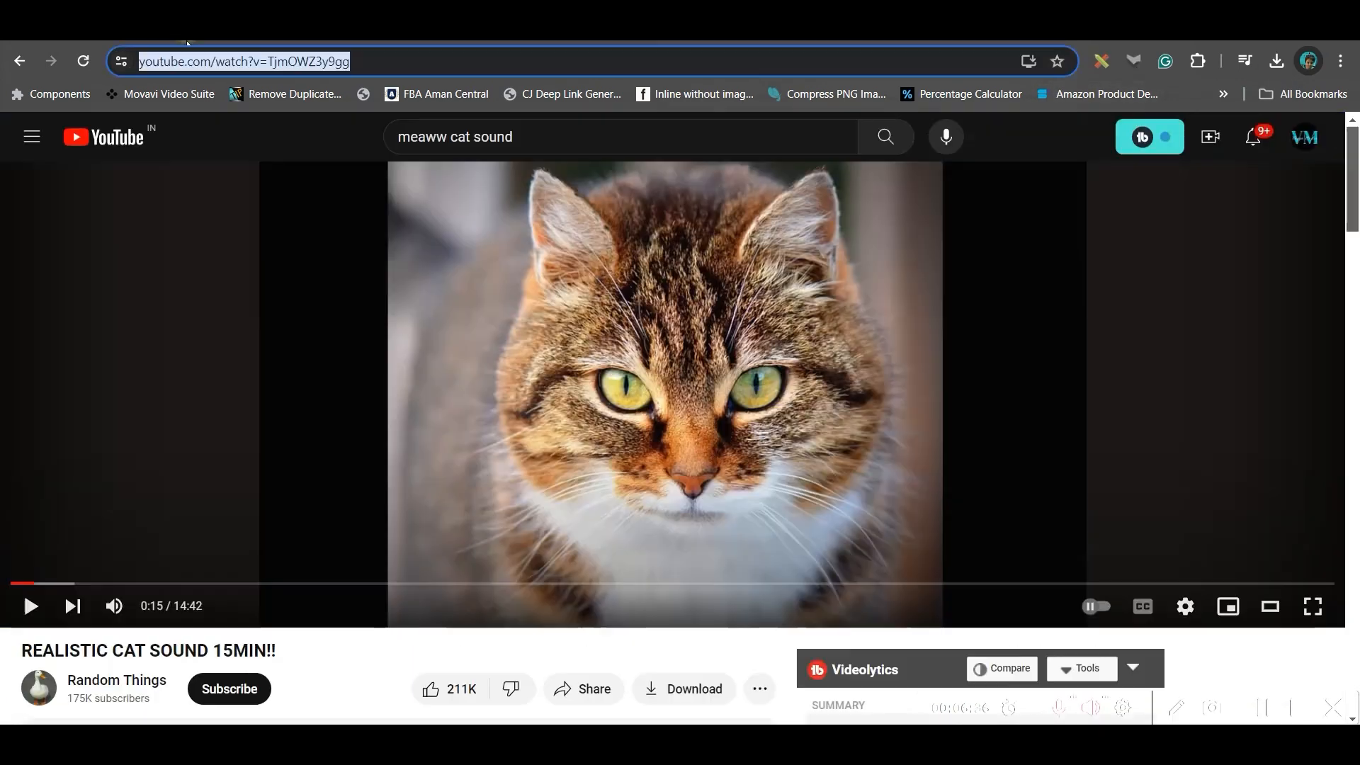
pyautogui.click(541, 144)
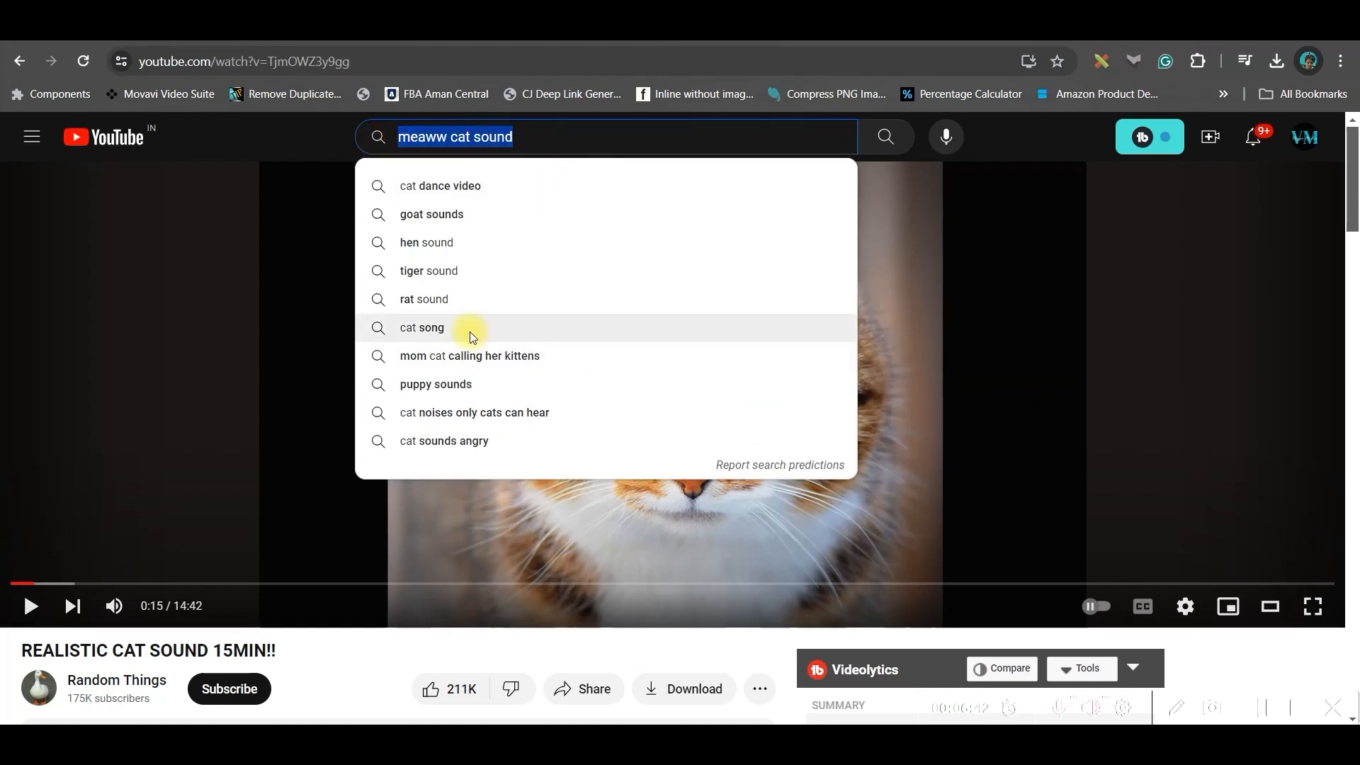
pyautogui.click(1183, 325)
pyautogui.click(1183, 324)
pyautogui.click(715, 386)
pyautogui.click(34, 600)
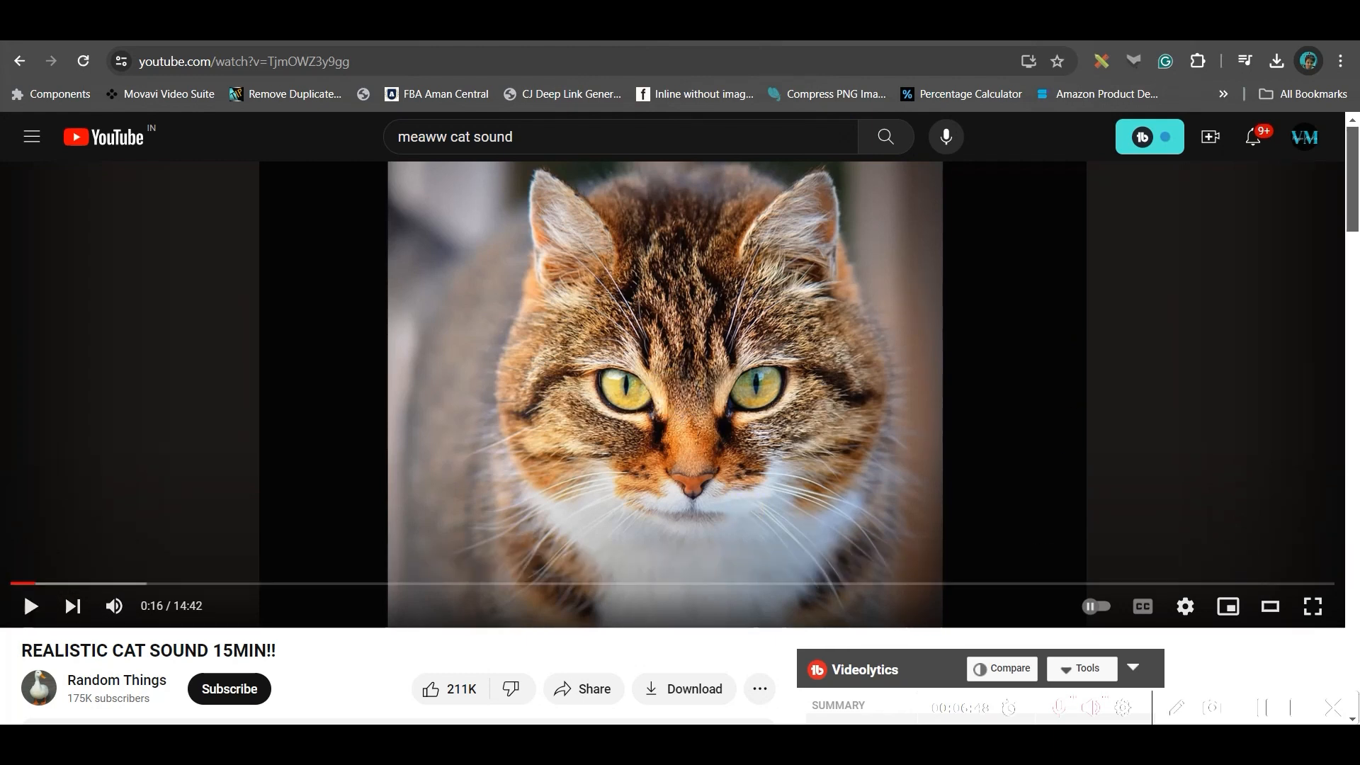
pyautogui.click(375, 61)
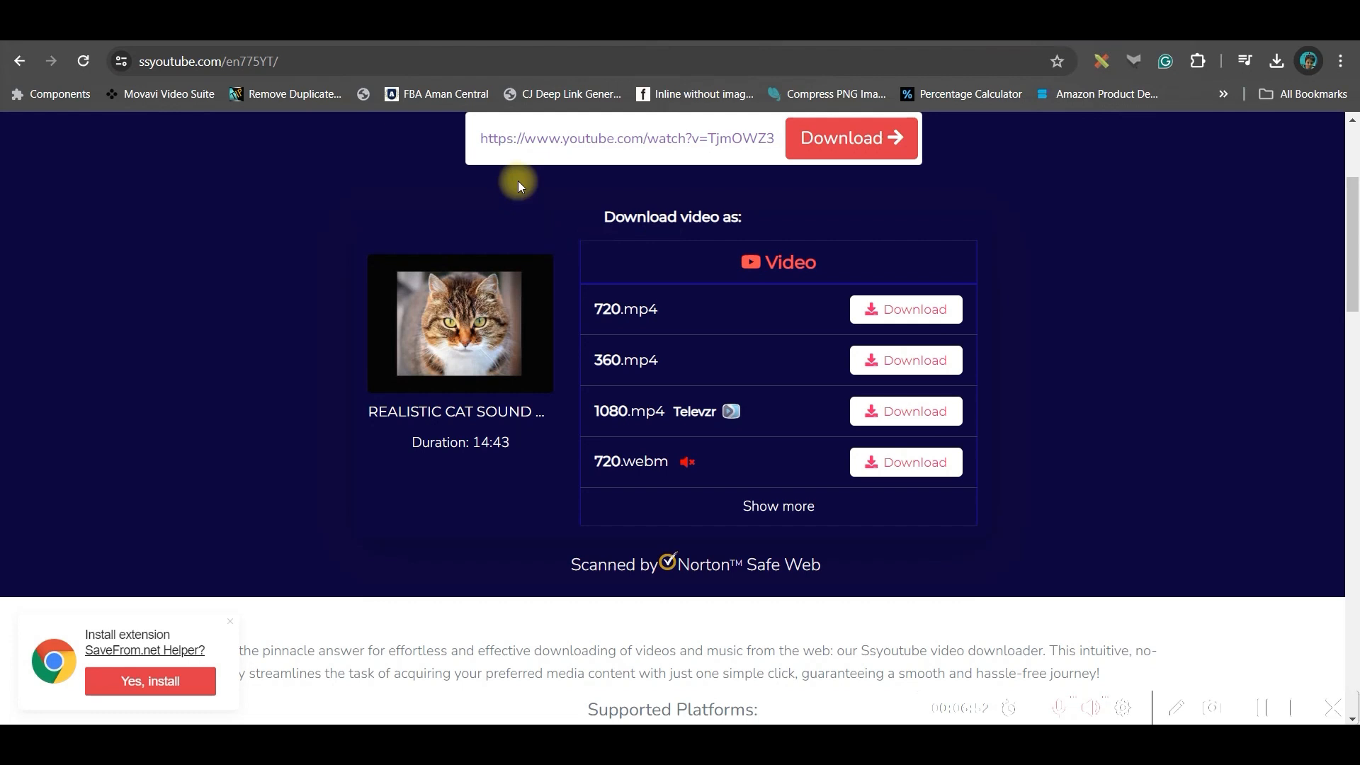
pyautogui.scroll(3, 517, 181)
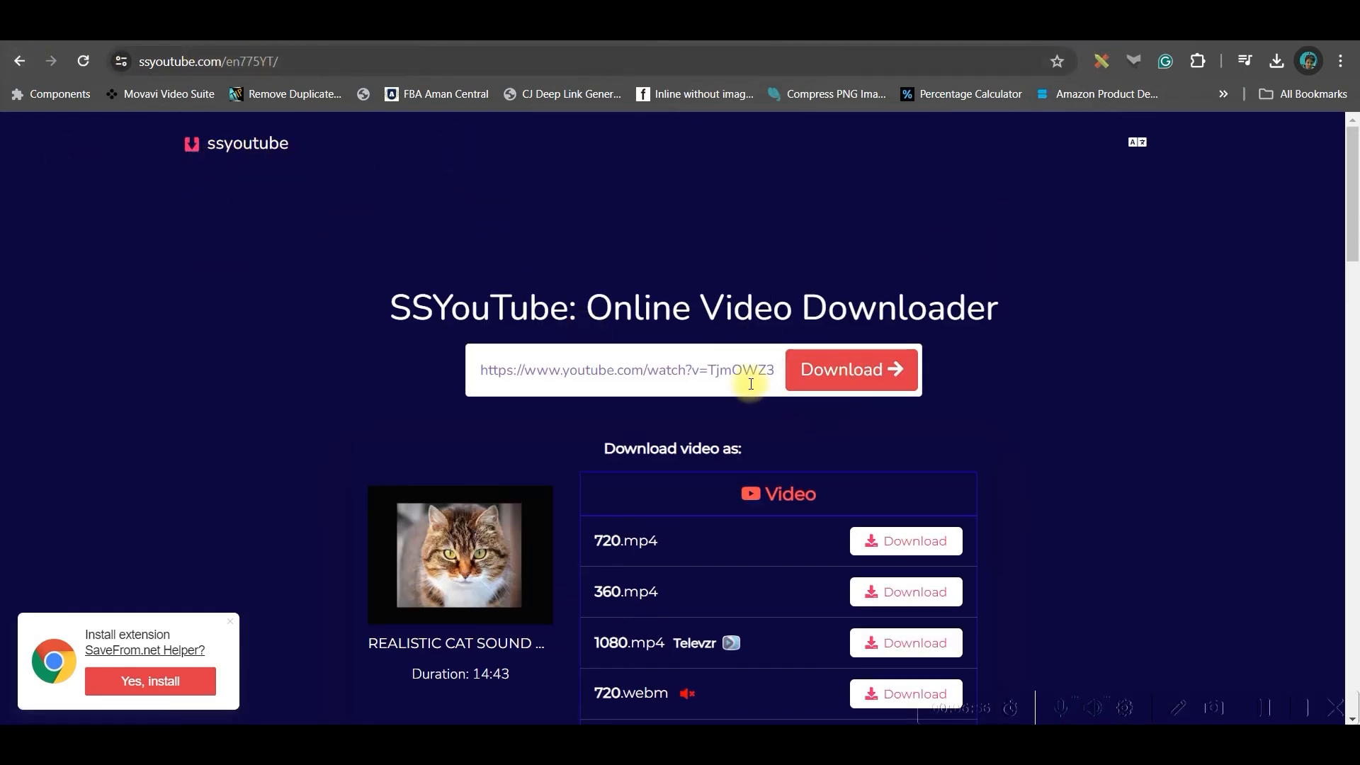
# - Download the cat sound video from SSYouTube as the 720.mp4 option
pyautogui.moveTo(781, 369); pyautogui.dragTo(454, 374)
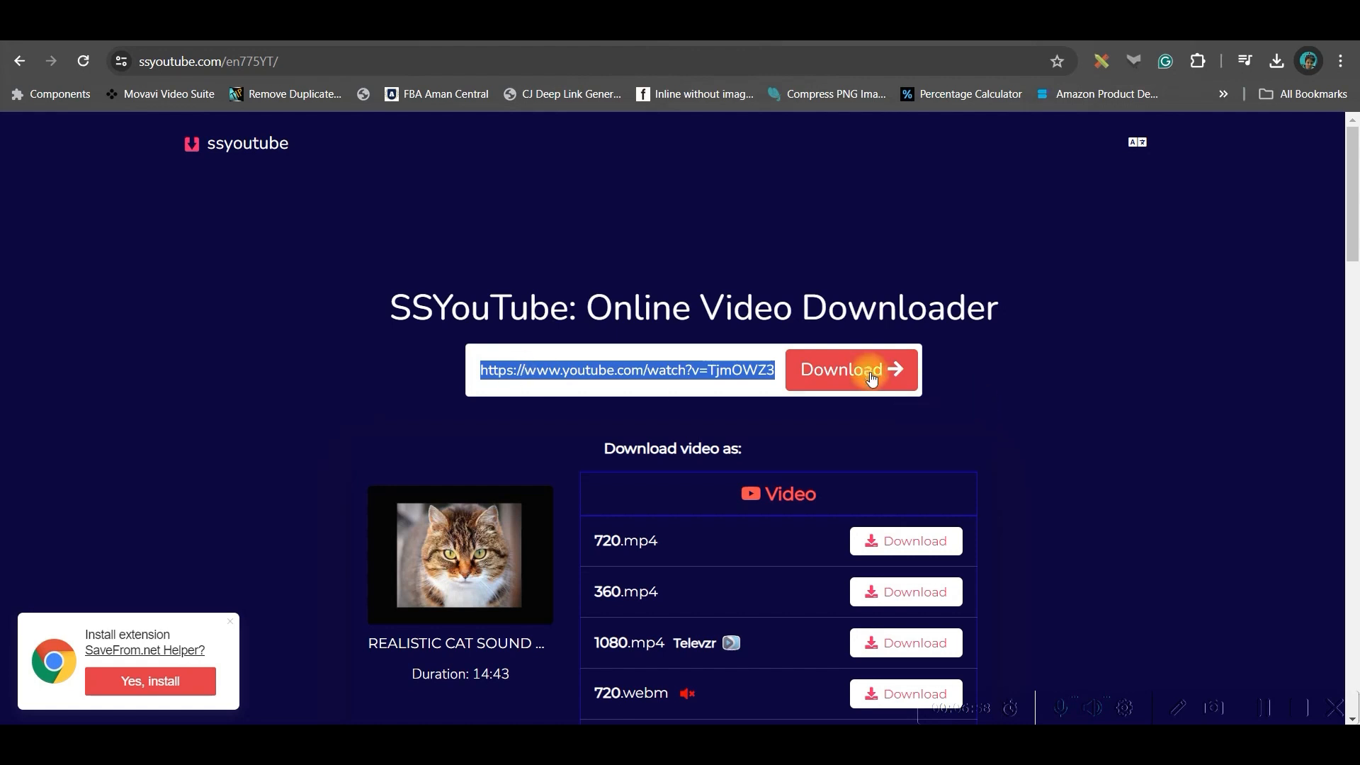
pyautogui.scroll(-1, 1091, 385)
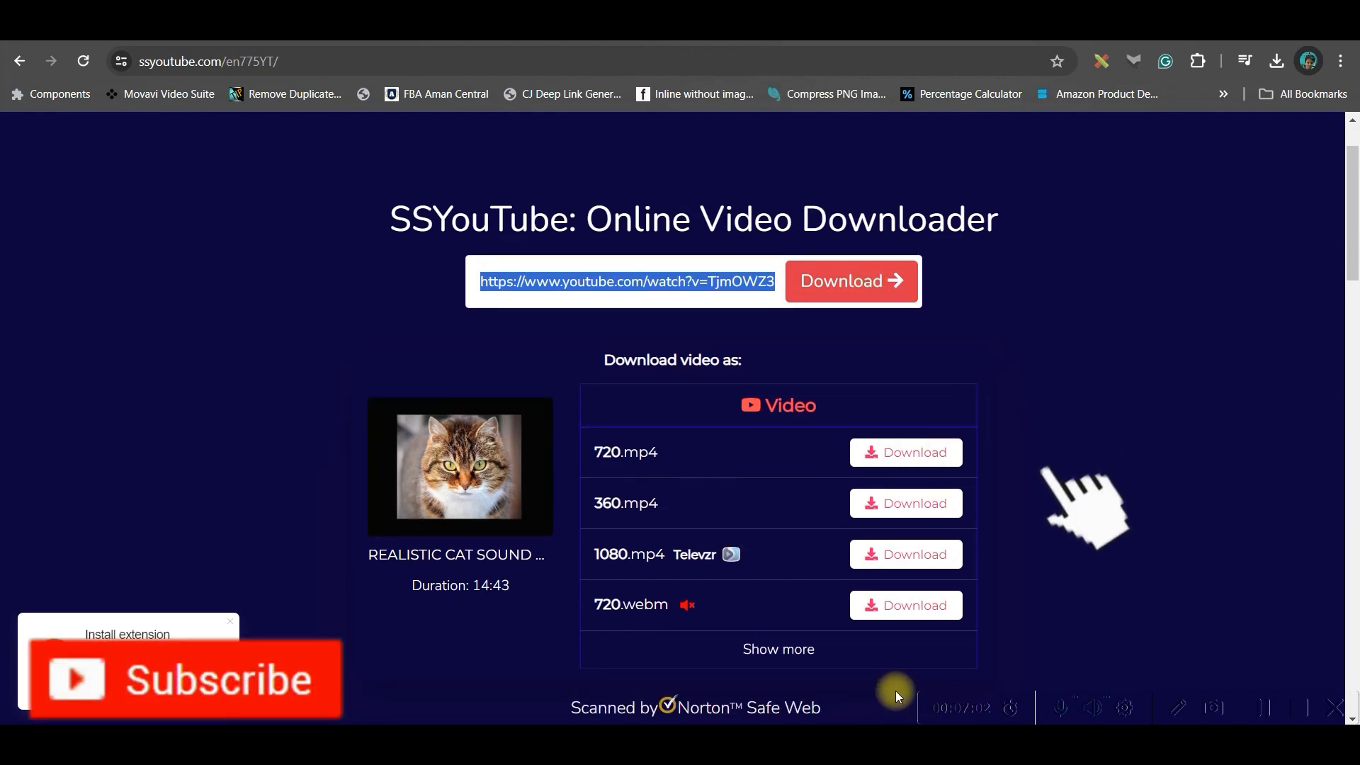
pyautogui.click(907, 467)
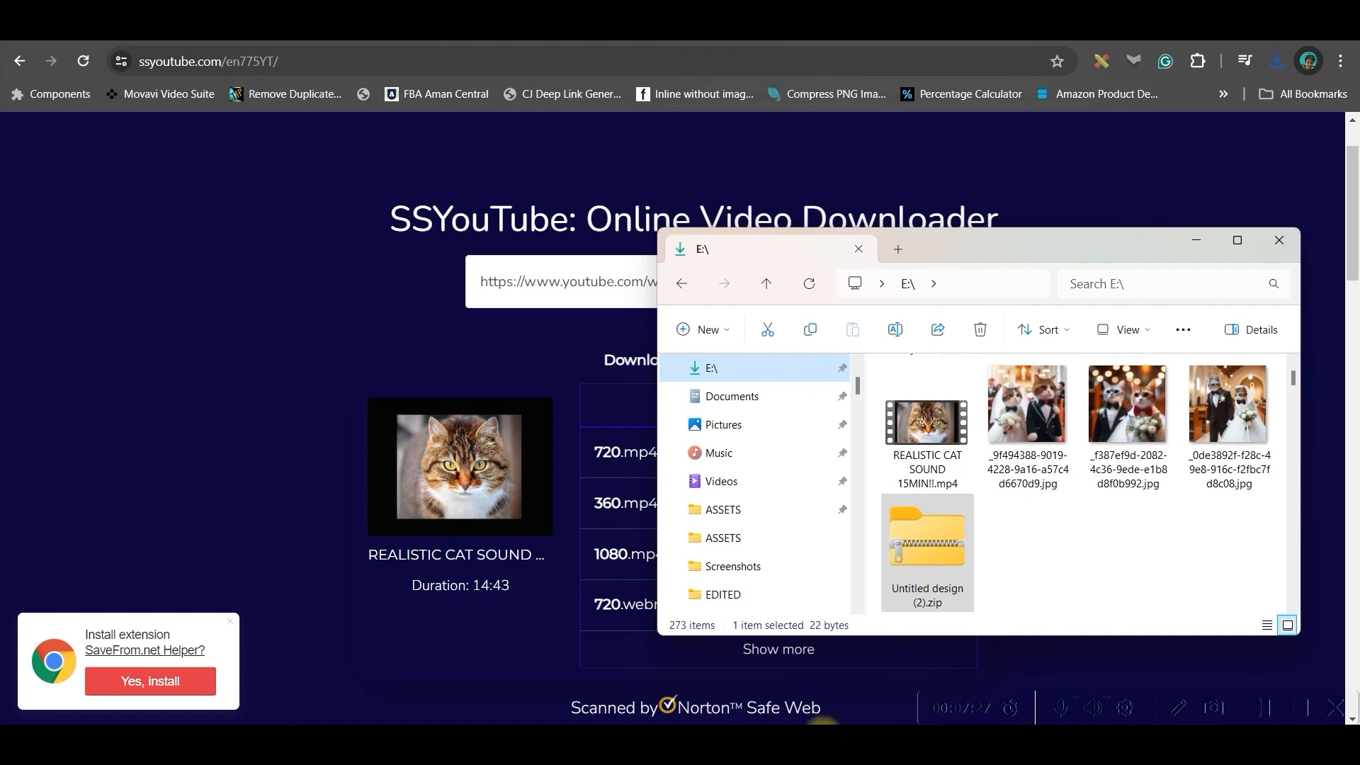
# - Confirm REALISTIC CAT SOUND 15MIN!!.mp4 is in E:\ beside the wedding-cat images
pyautogui.click(1251, 715)
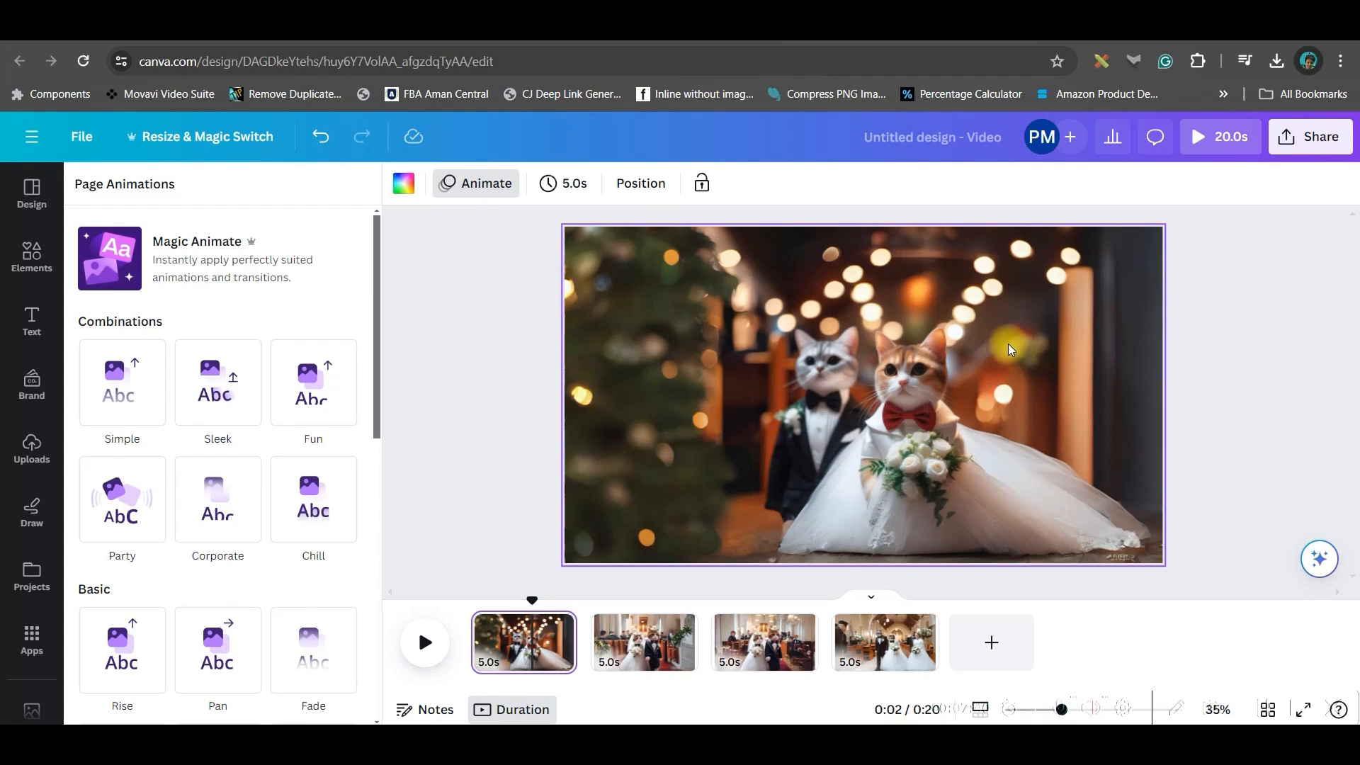
# - Upload REALISTIC CAT SOUND 15MIN!!.mp4 from the computer into Canva's uploads
pyautogui.click(33, 449)
pyautogui.click(227, 238)
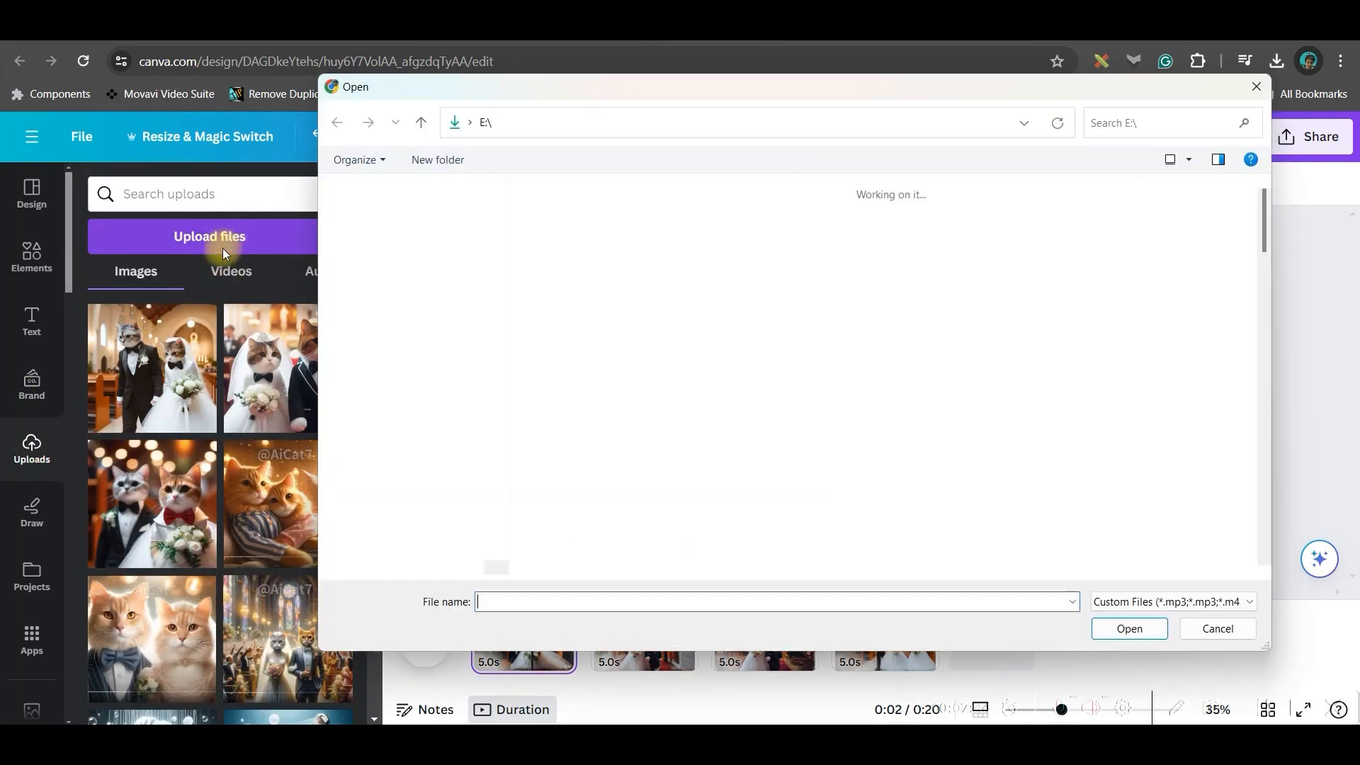
pyautogui.click(570, 265)
pyautogui.click(1129, 628)
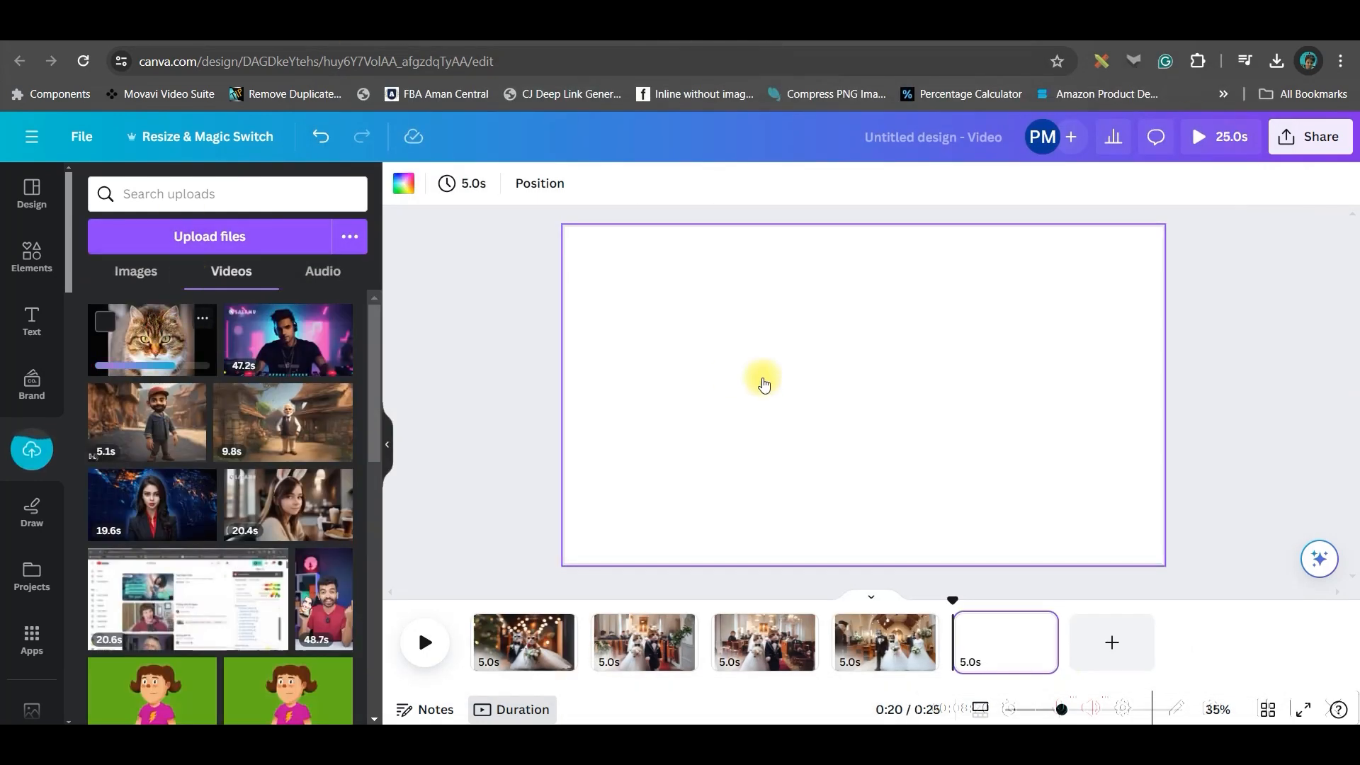
# - Extract the meow audio from the cat video and move it to the video's start
pyautogui.rightClick(839, 384)
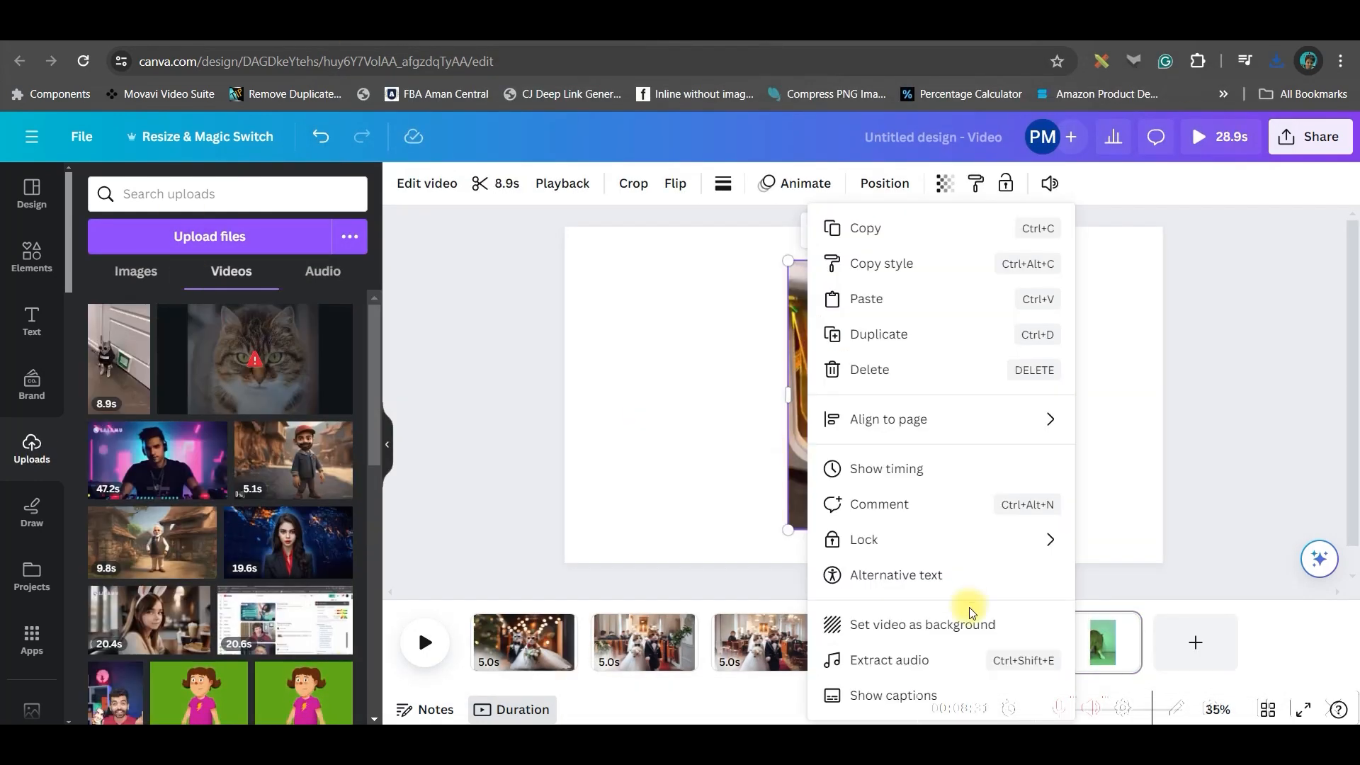
pyautogui.click(912, 660)
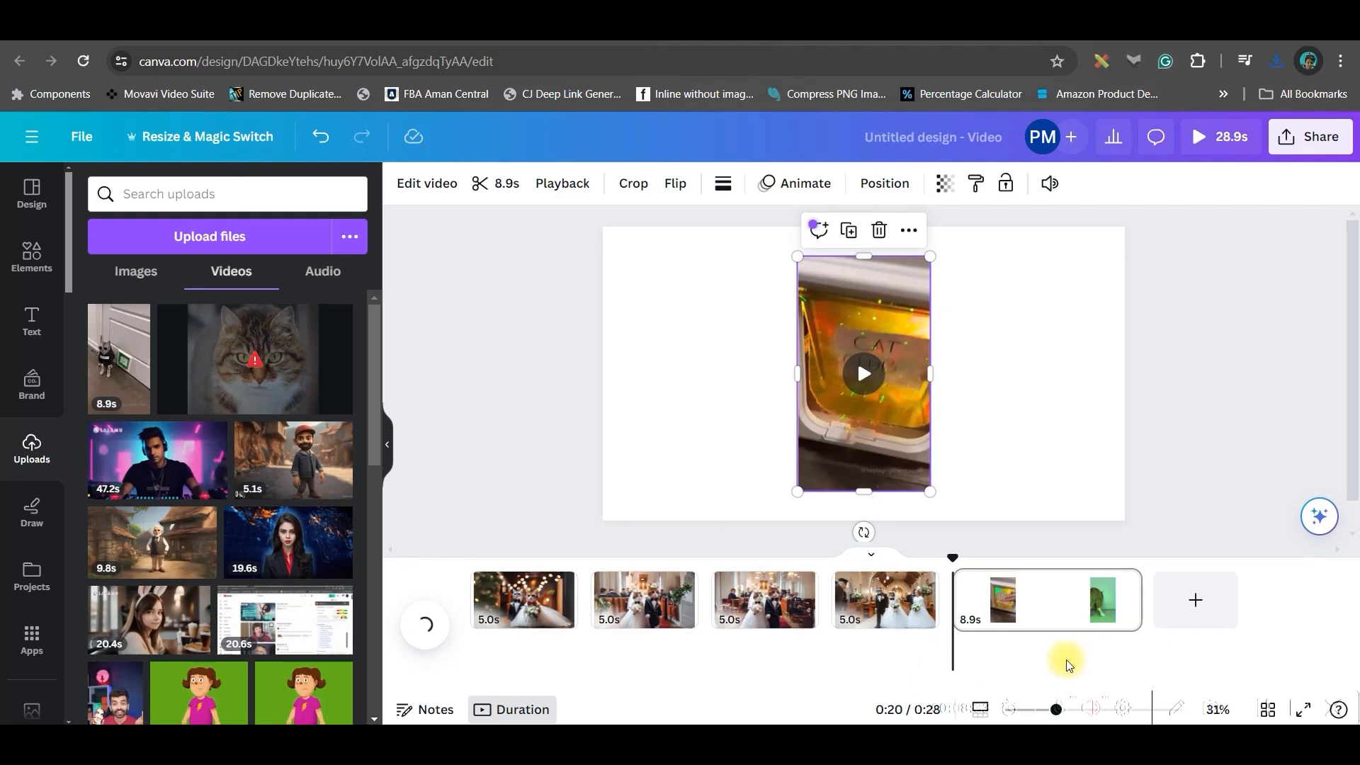
pyautogui.moveTo(874, 650); pyautogui.dragTo(501, 649)
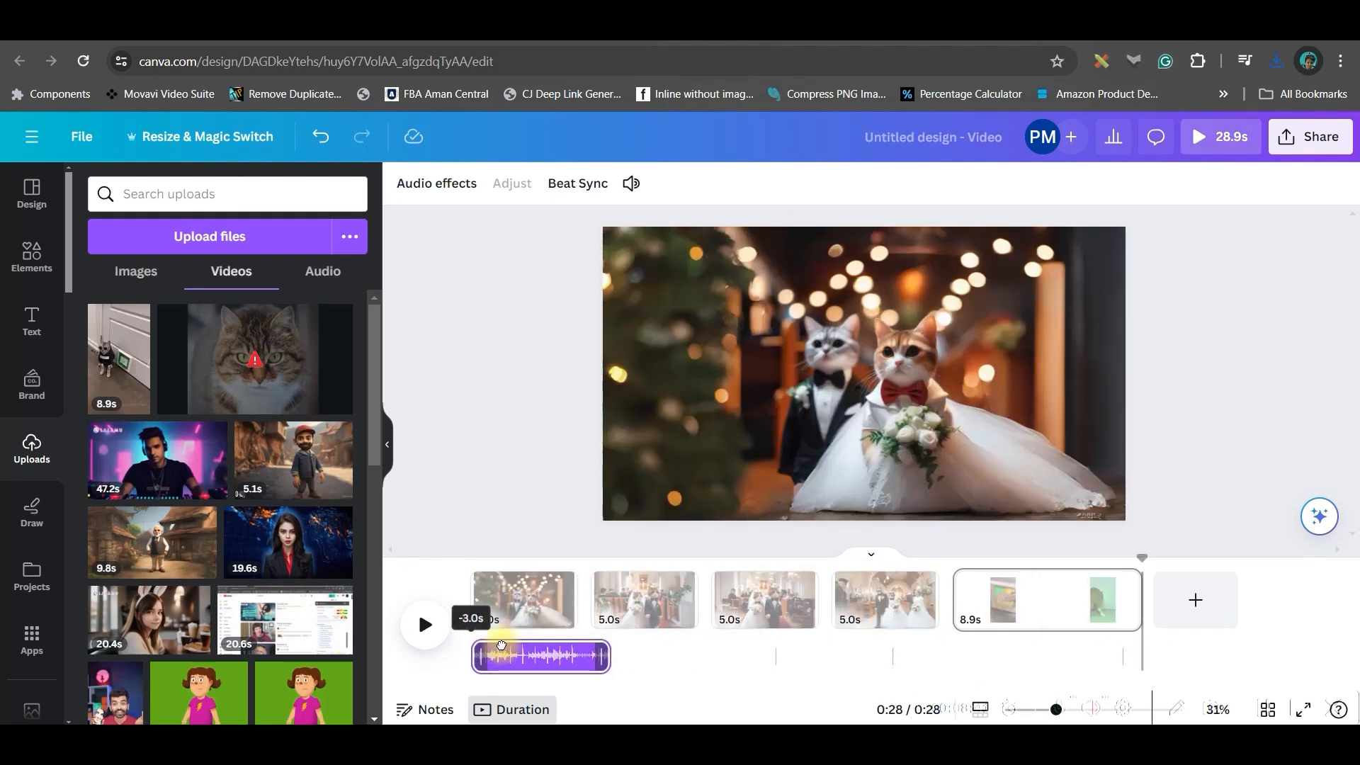
pyautogui.click(606, 647)
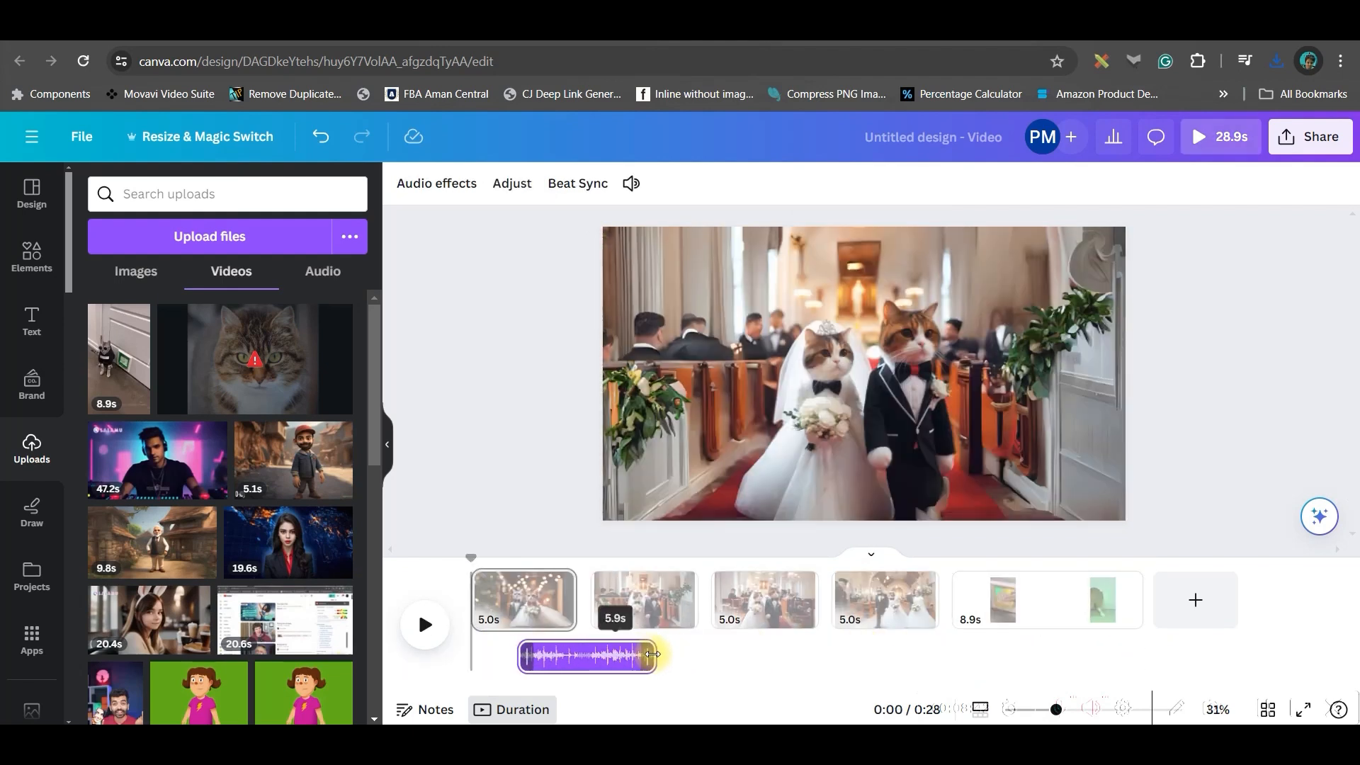
# - Duplicate the meow audio track three times so it repeats under the pages
pyautogui.rightClick(554, 656)
pyautogui.click(662, 402)
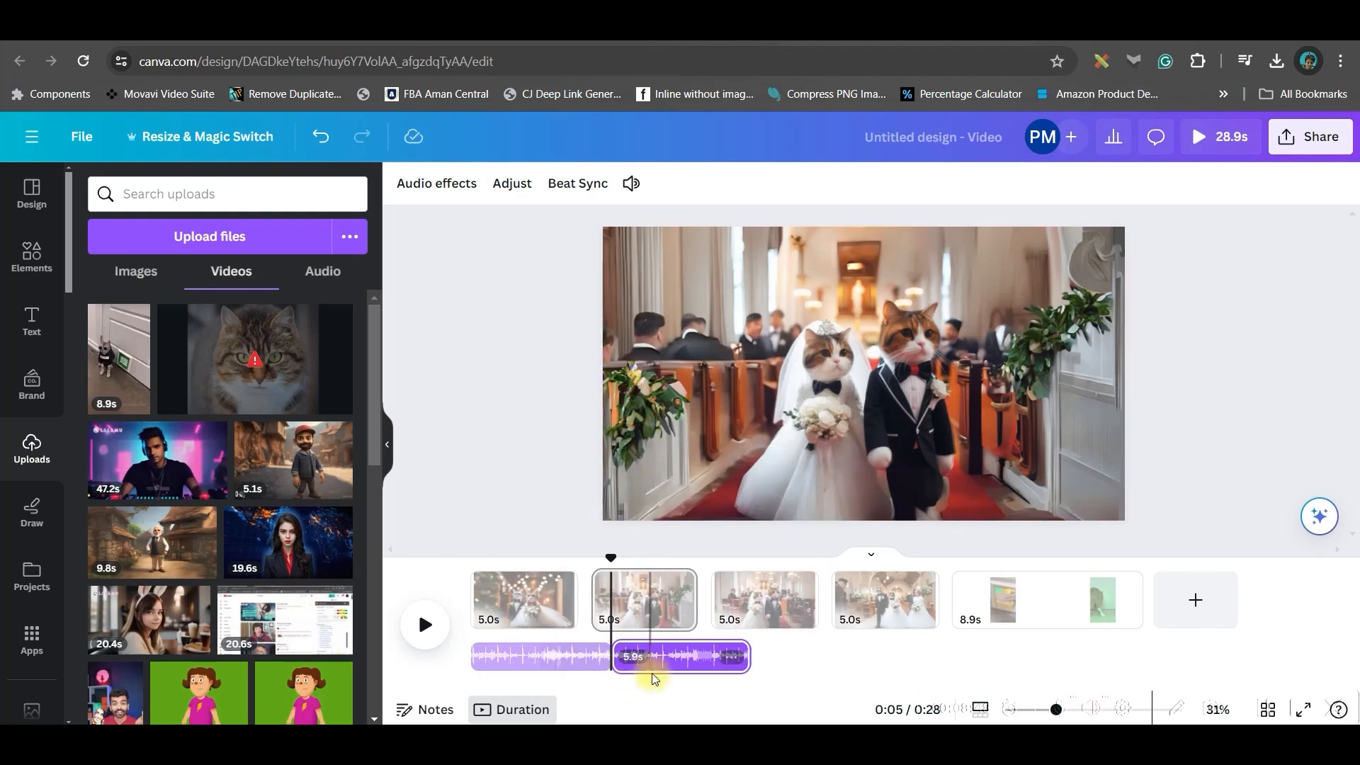
pyautogui.rightClick(689, 656)
pyautogui.click(779, 405)
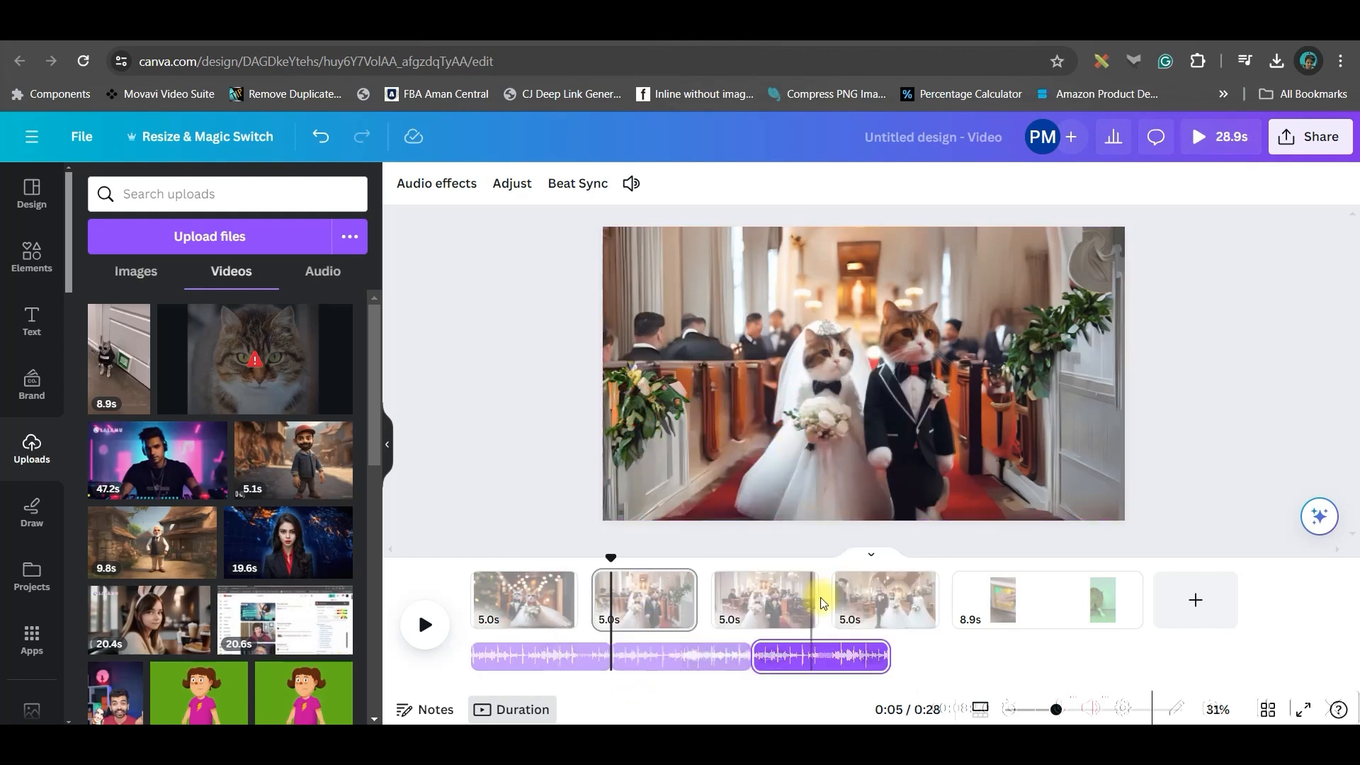
pyautogui.rightClick(834, 648)
pyautogui.click(872, 396)
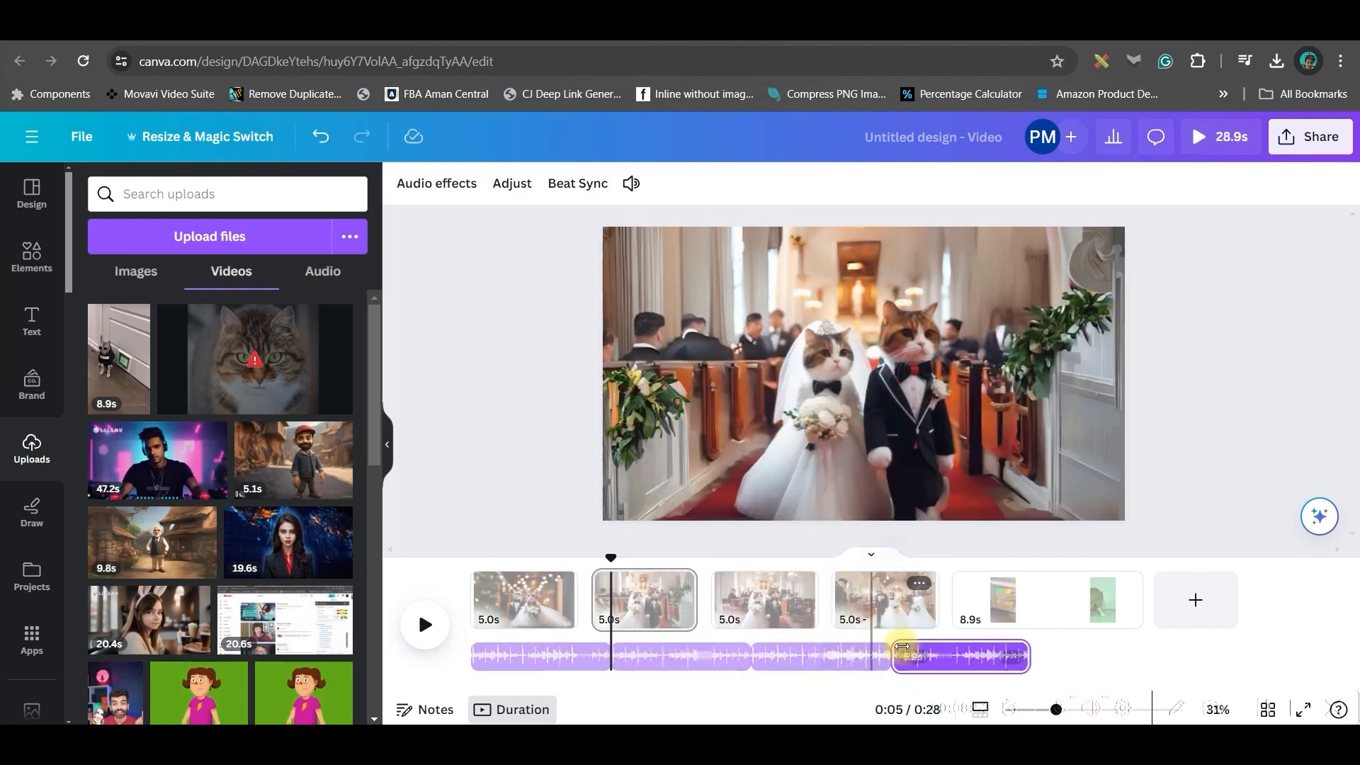
# - Delete the fifth page containing the cat video, leaving four image pages
pyautogui.click(1053, 597)
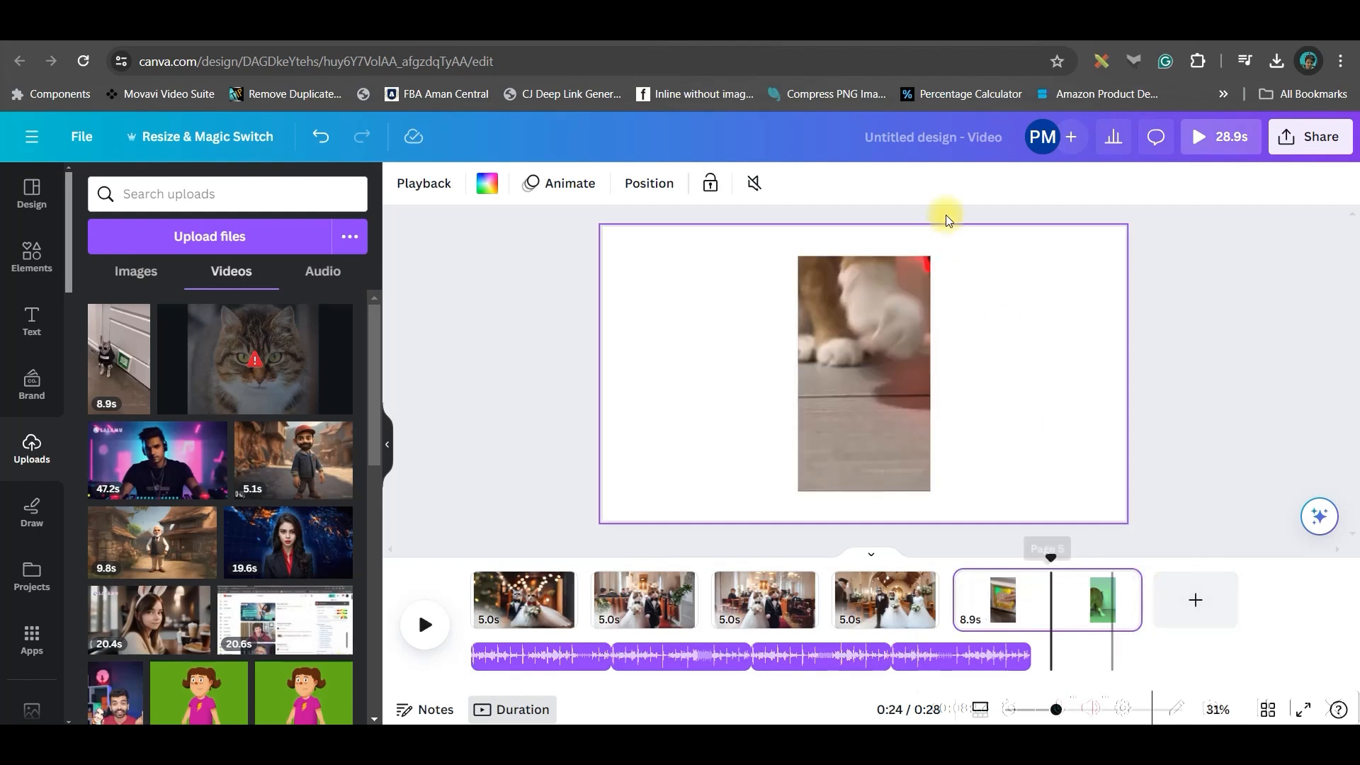
pyautogui.click(1125, 583)
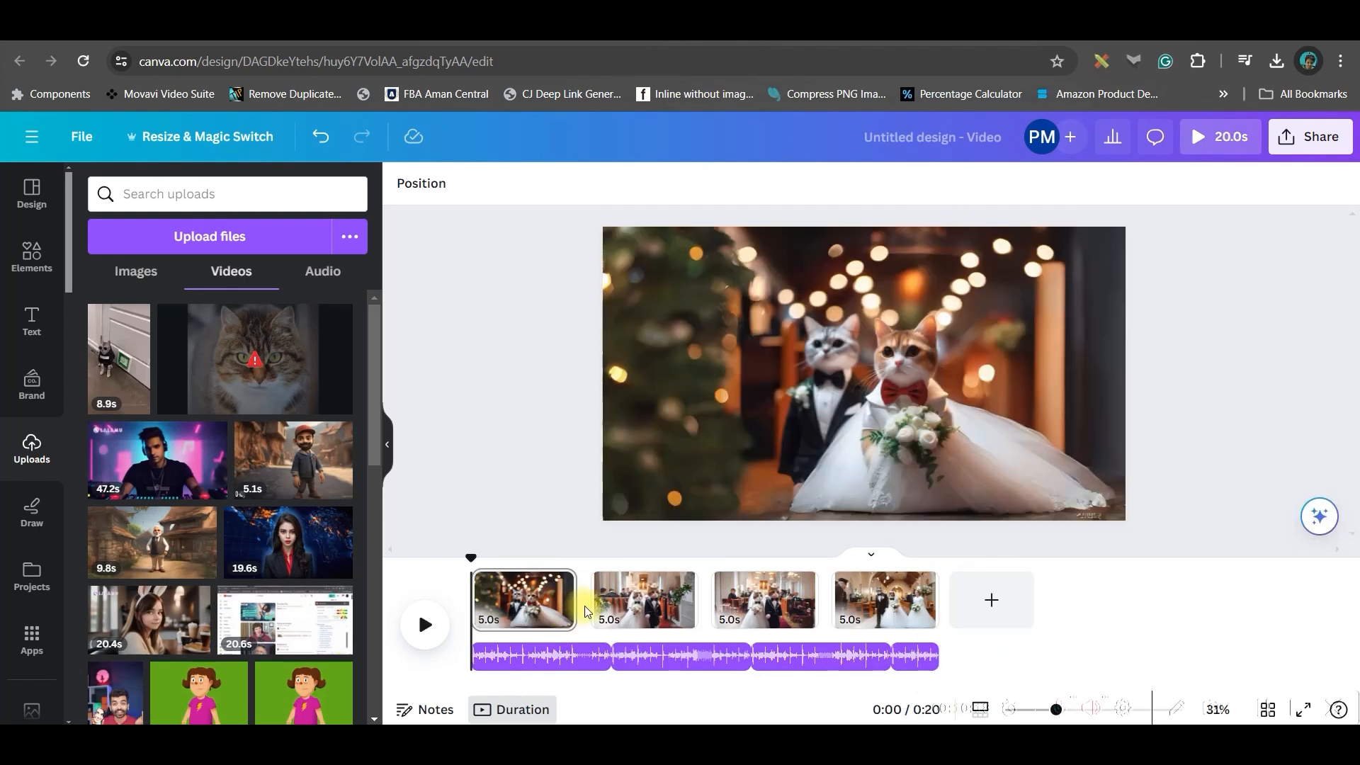
pyautogui.click(585, 614)
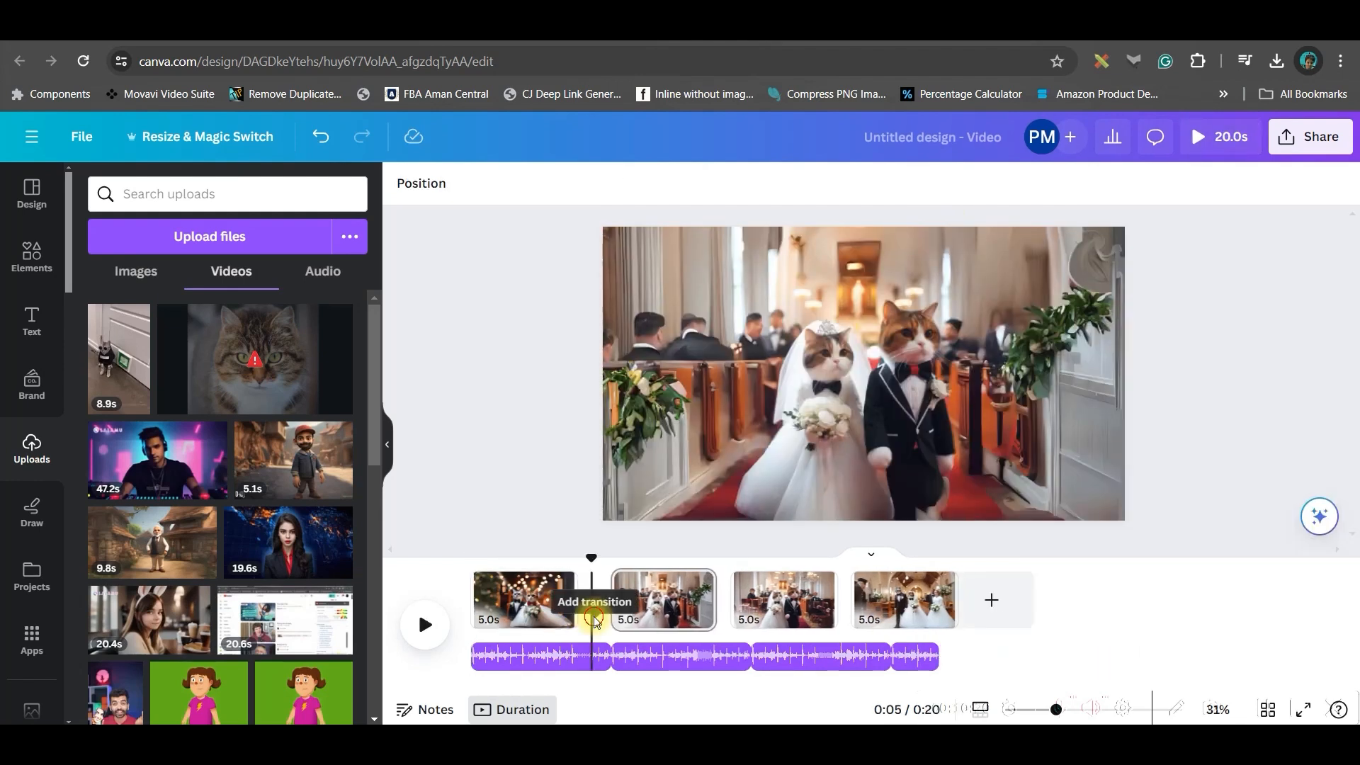
# - Add a transition between pages 1 and 2 and give page 1 a Photo Zoom animation
pyautogui.click(585, 615)
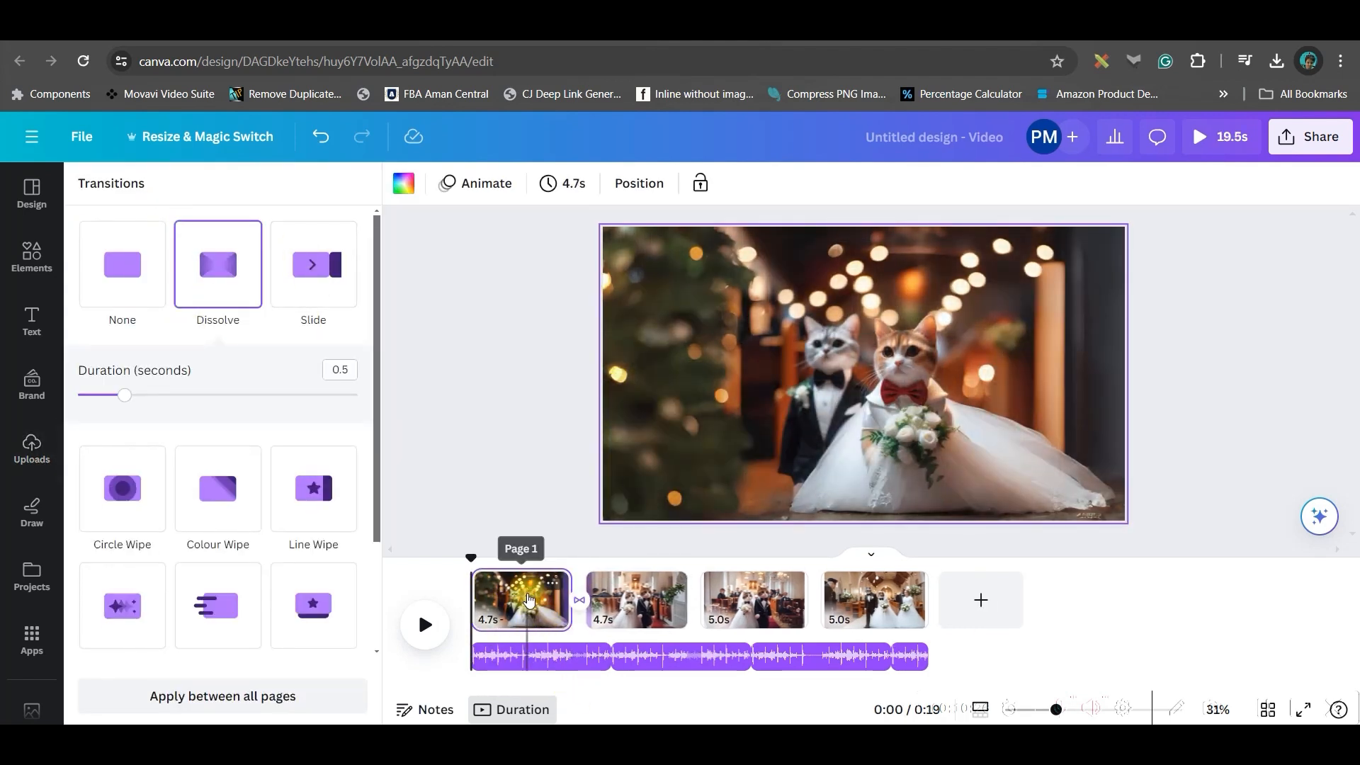
pyautogui.click(526, 600)
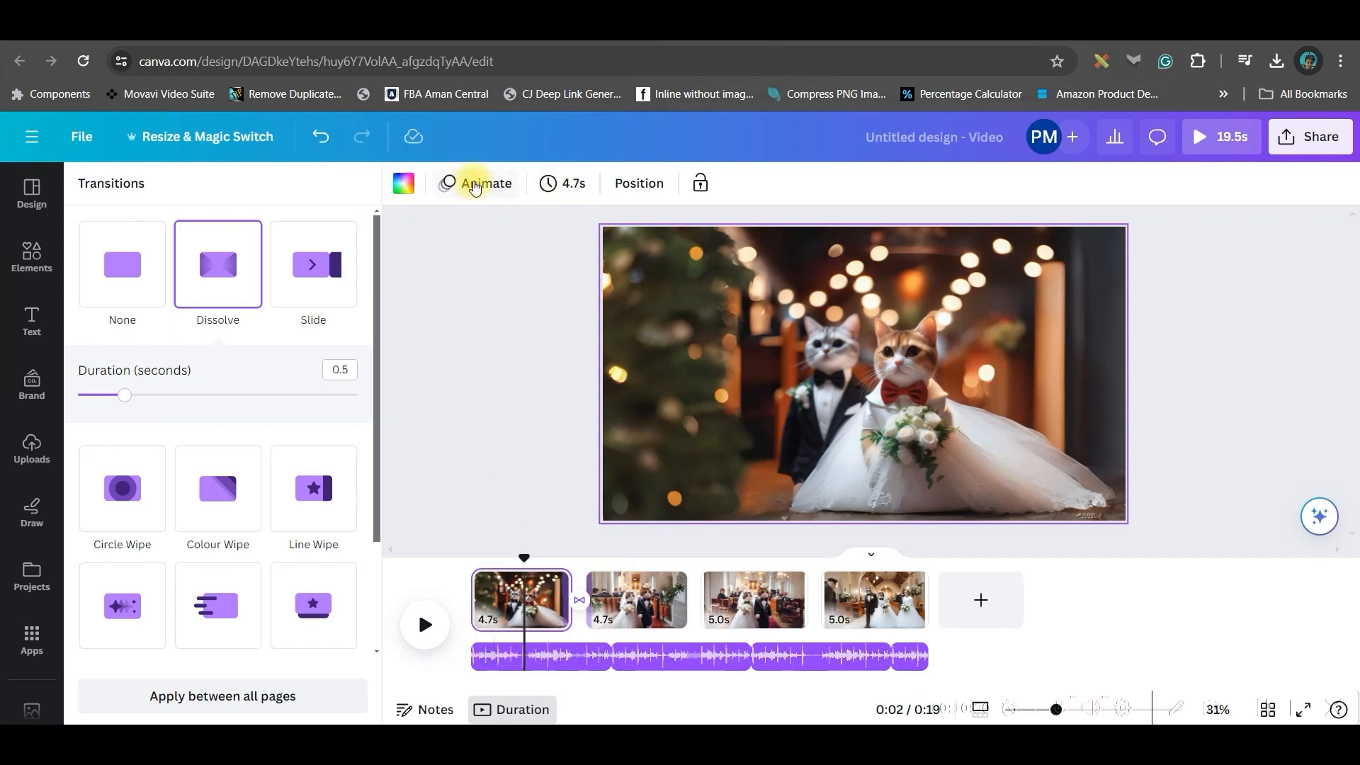
pyautogui.click(474, 186)
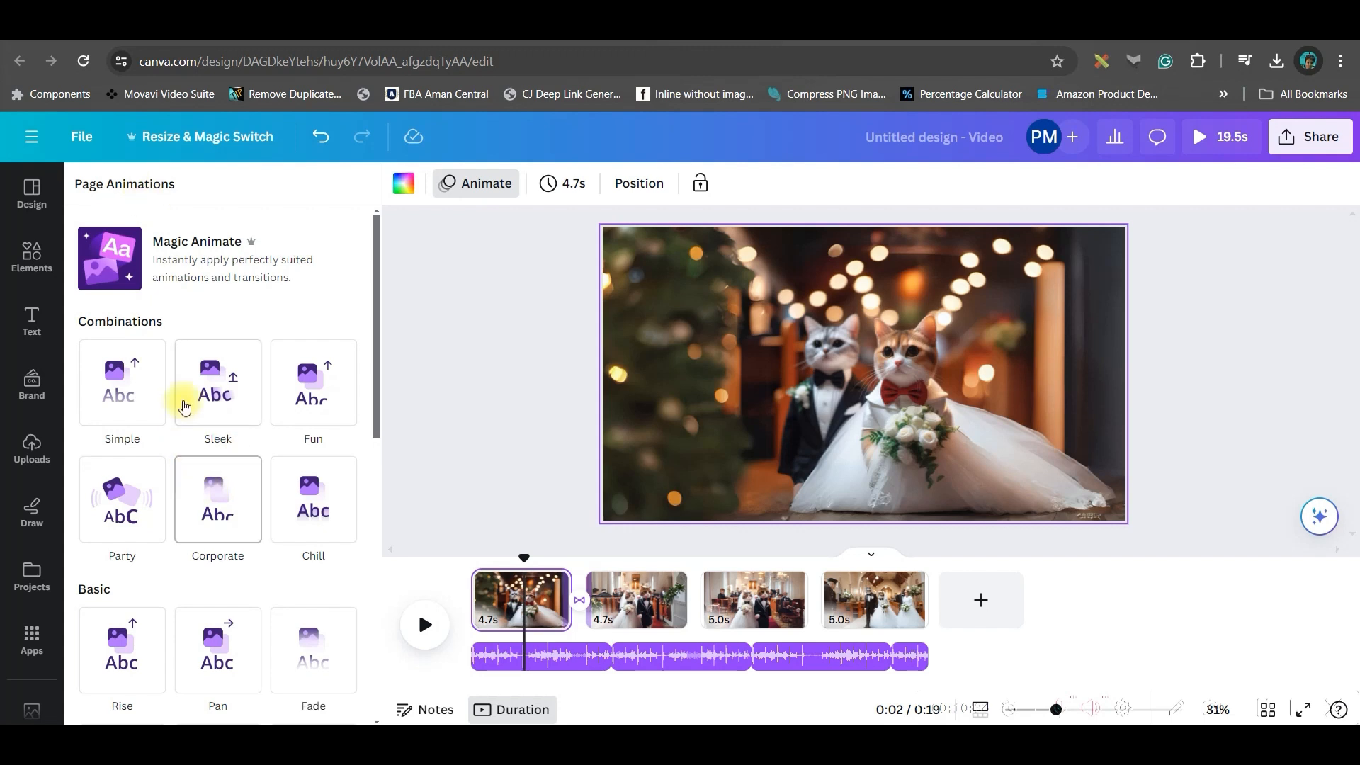
pyautogui.scroll(-9, 210, 423)
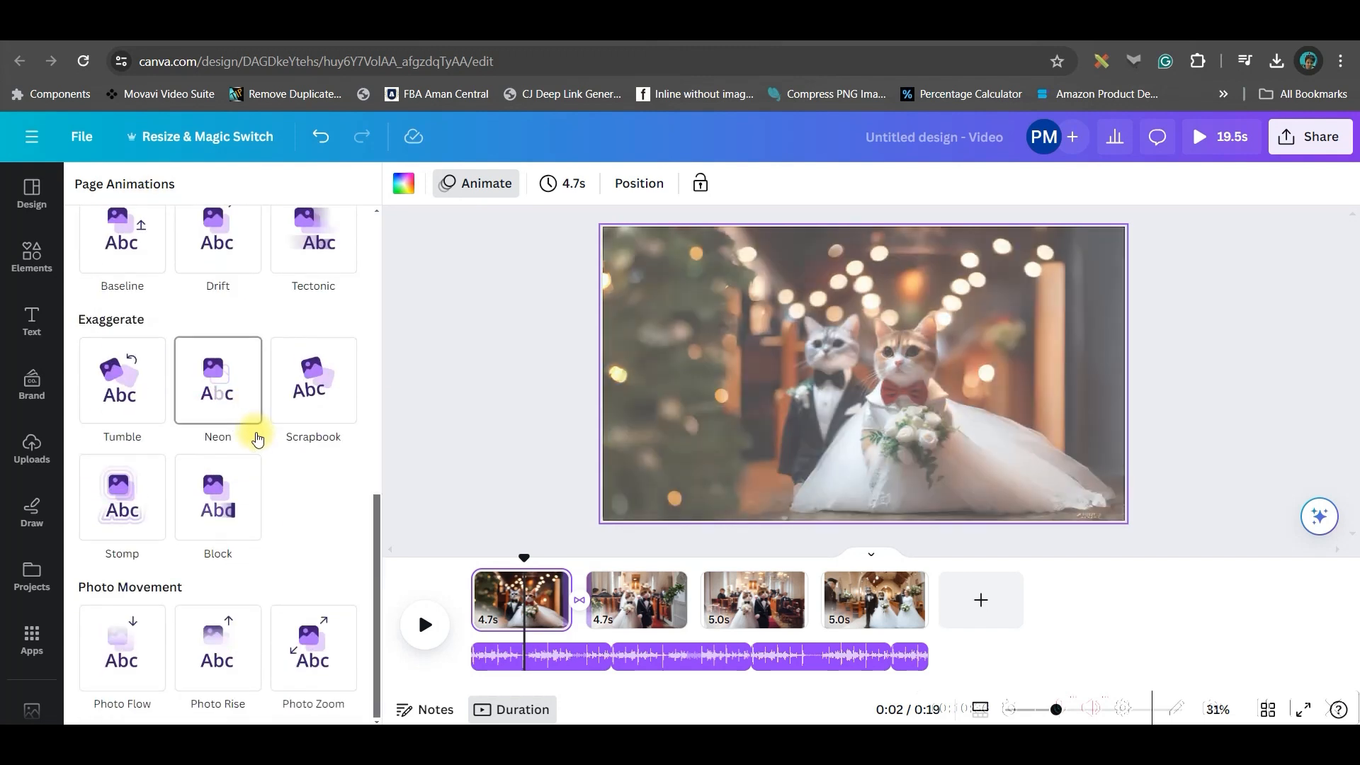
pyautogui.click(313, 646)
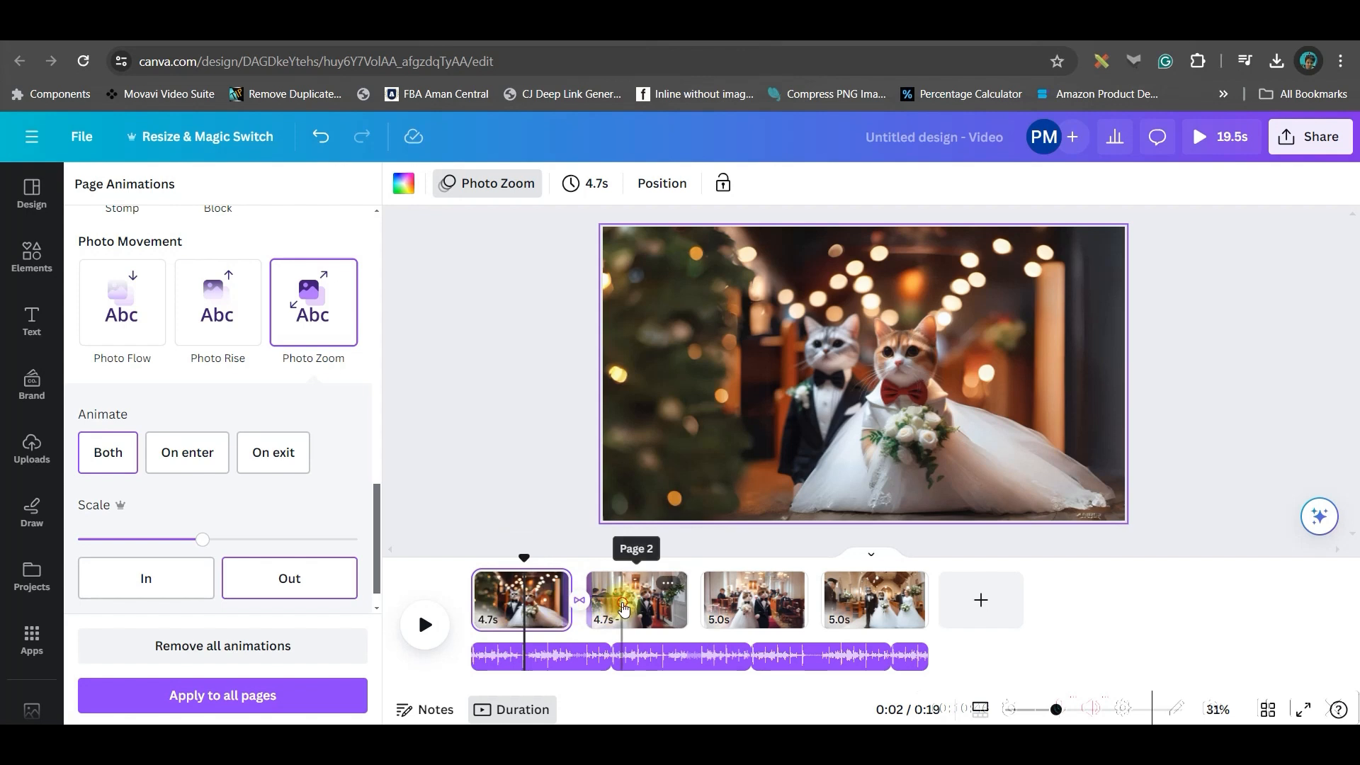
# - Apply Photo Zoom to page 2 zooming in and page 3 zooming out
pyautogui.click(601, 594)
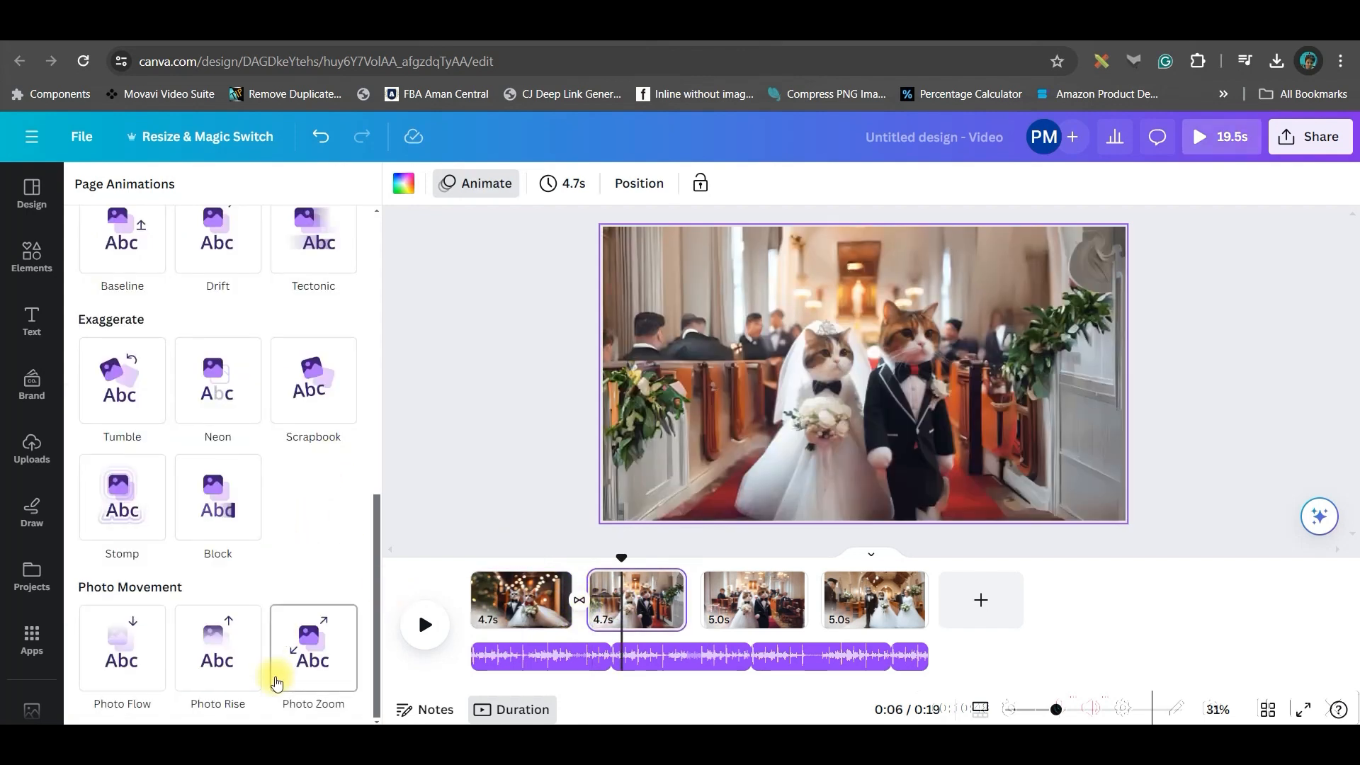
pyautogui.click(277, 683)
pyautogui.click(146, 571)
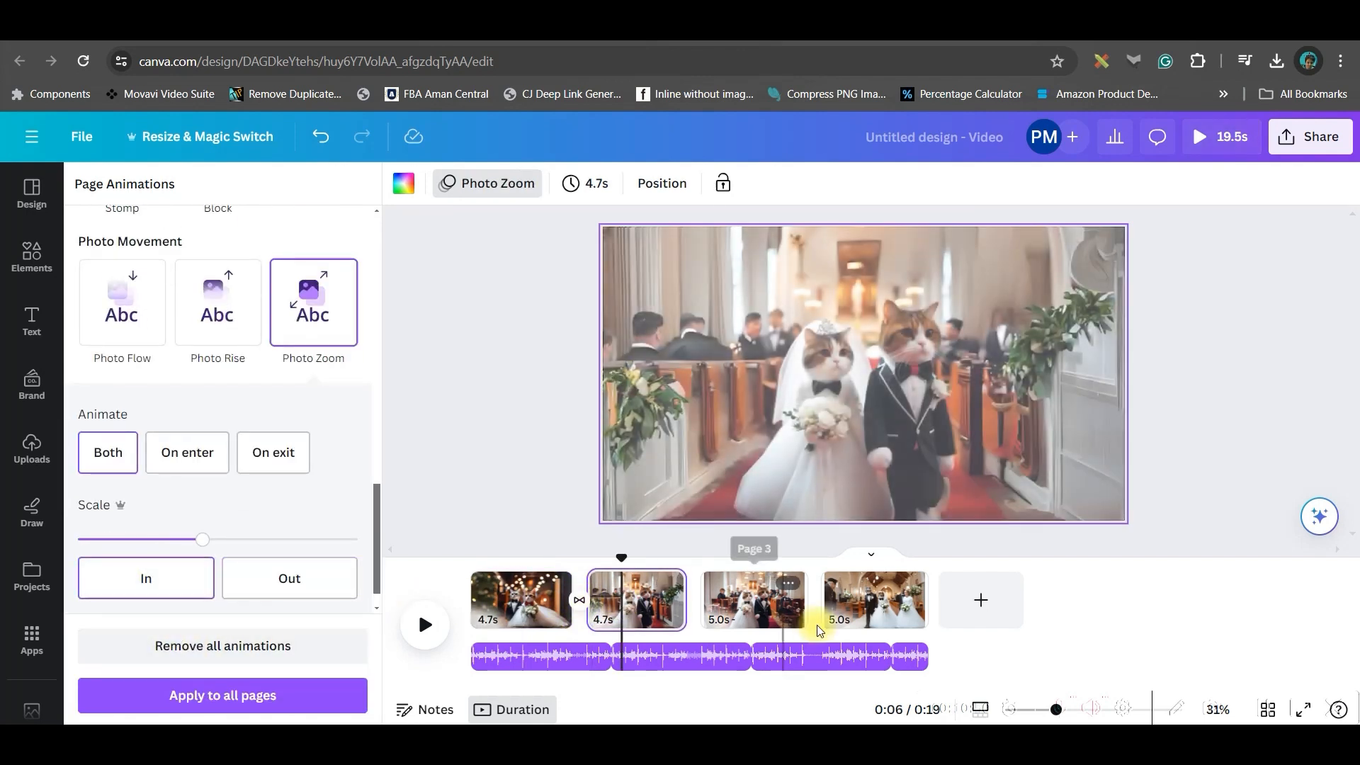
pyautogui.click(741, 605)
pyautogui.click(291, 646)
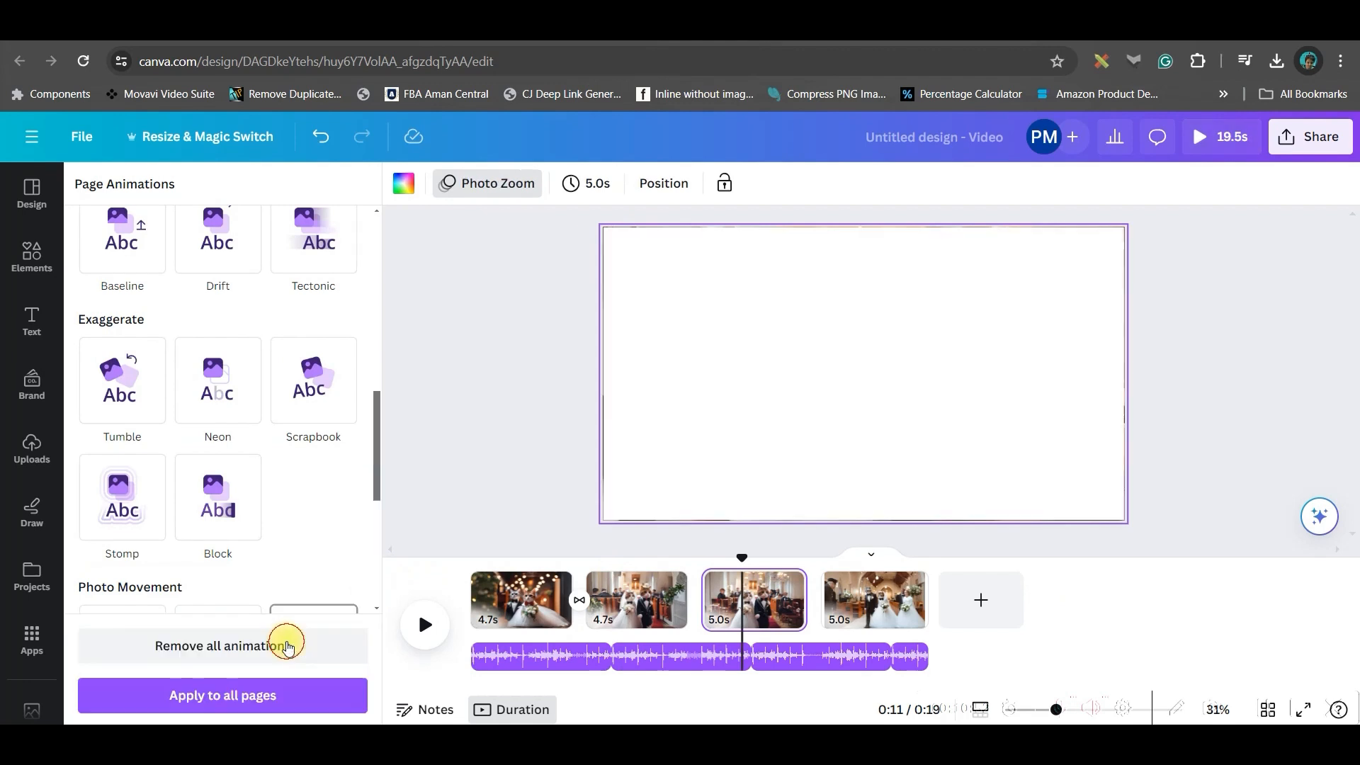
pyautogui.click(279, 577)
# - Give page 4 a zoom-in Photo Zoom and add a transition between pages 2 and 3
pyautogui.click(841, 592)
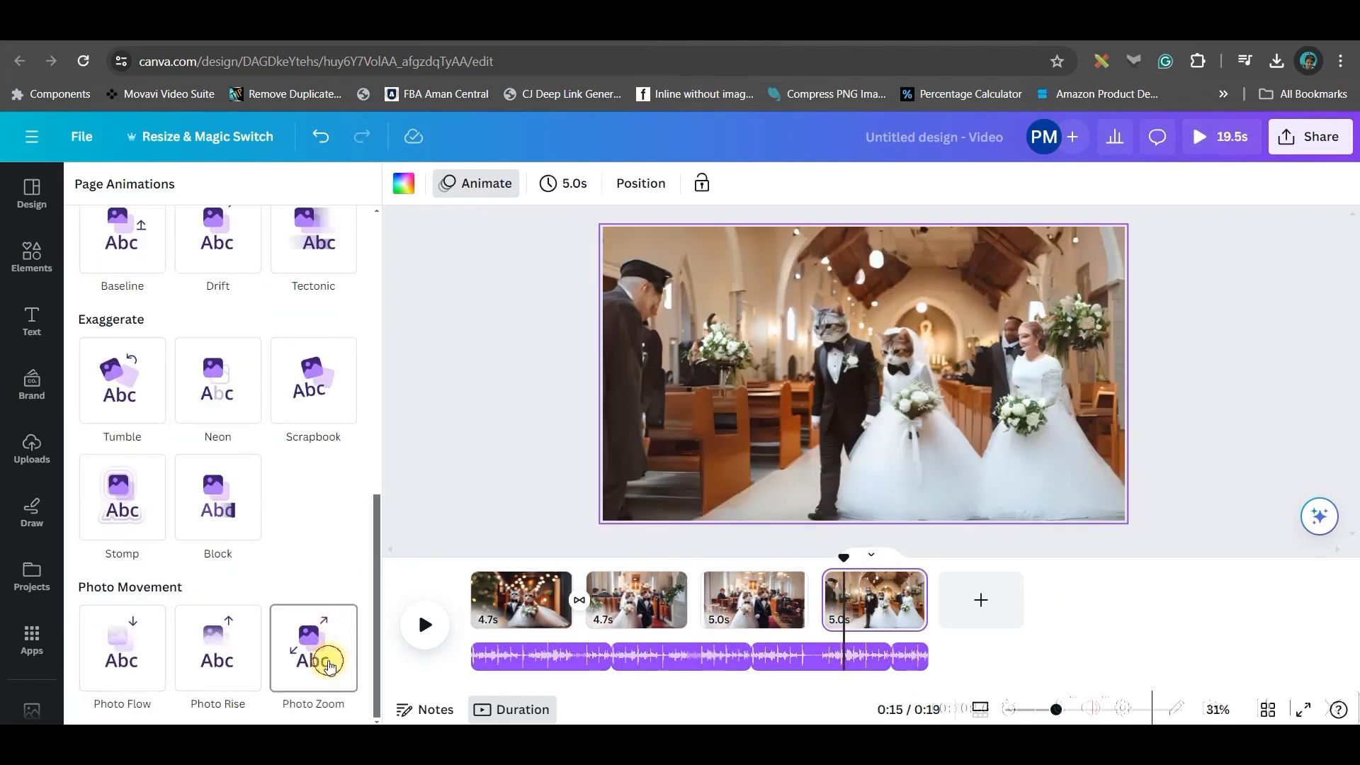
pyautogui.click(329, 666)
pyautogui.click(158, 623)
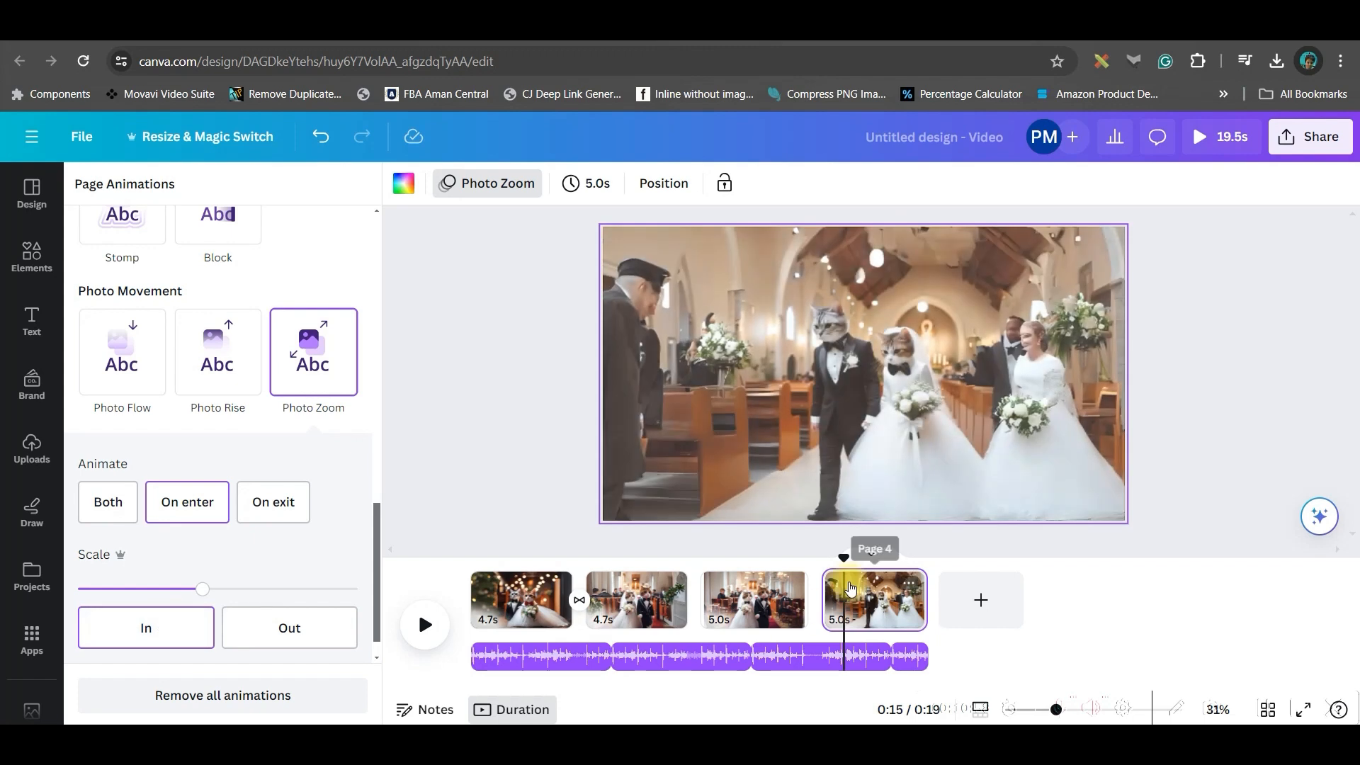
pyautogui.click(693, 603)
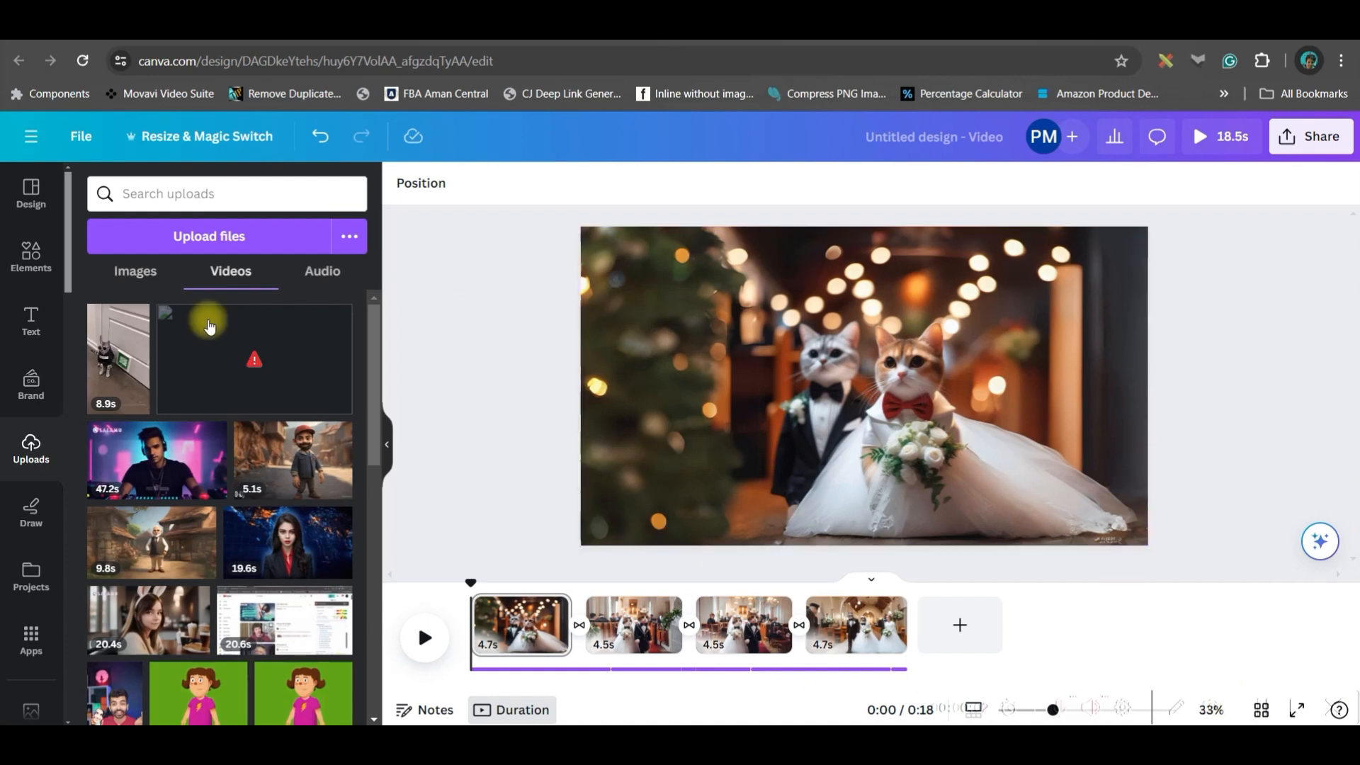
# - Search Elements for 'Snowfall effect', filtered to animated graphics only
pyautogui.click(30, 256)
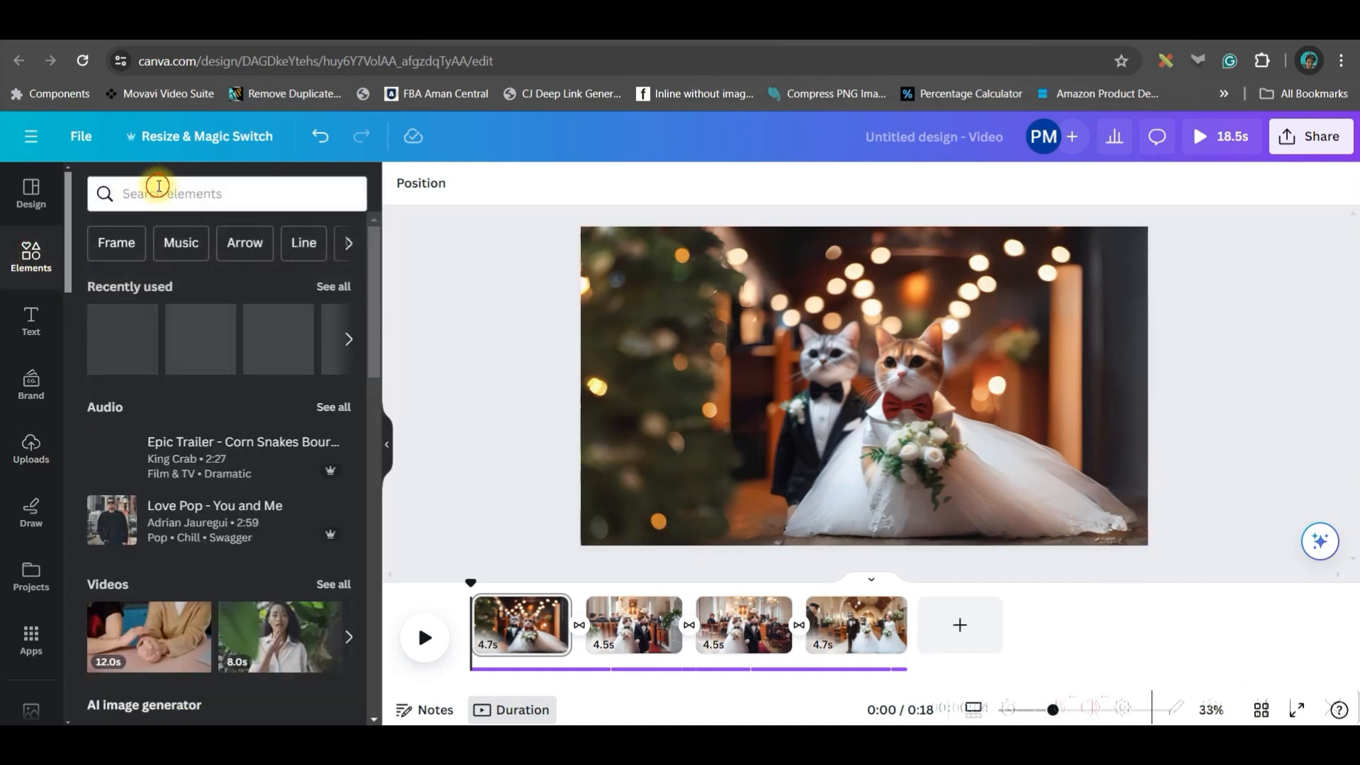
pyautogui.click(158, 187)
pyautogui.write('Snowfall')
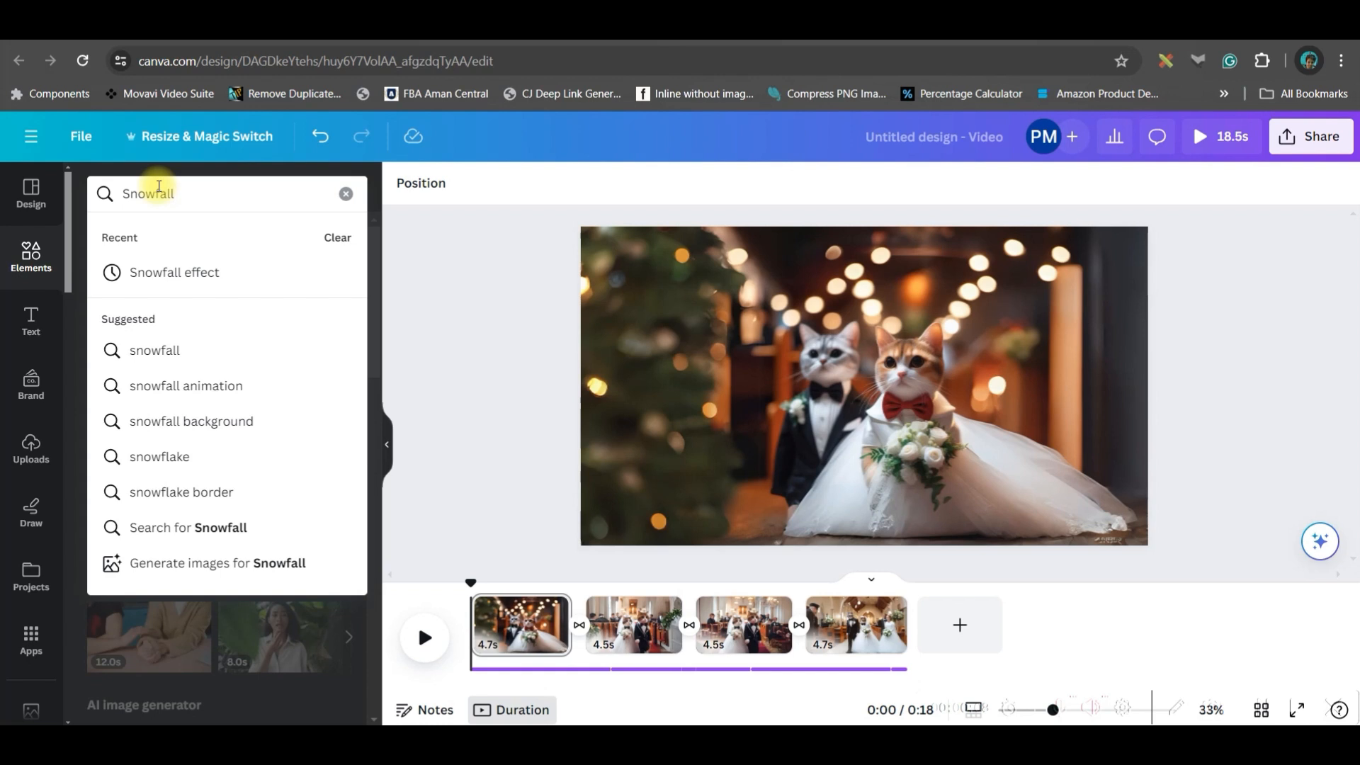
pyautogui.click(189, 270)
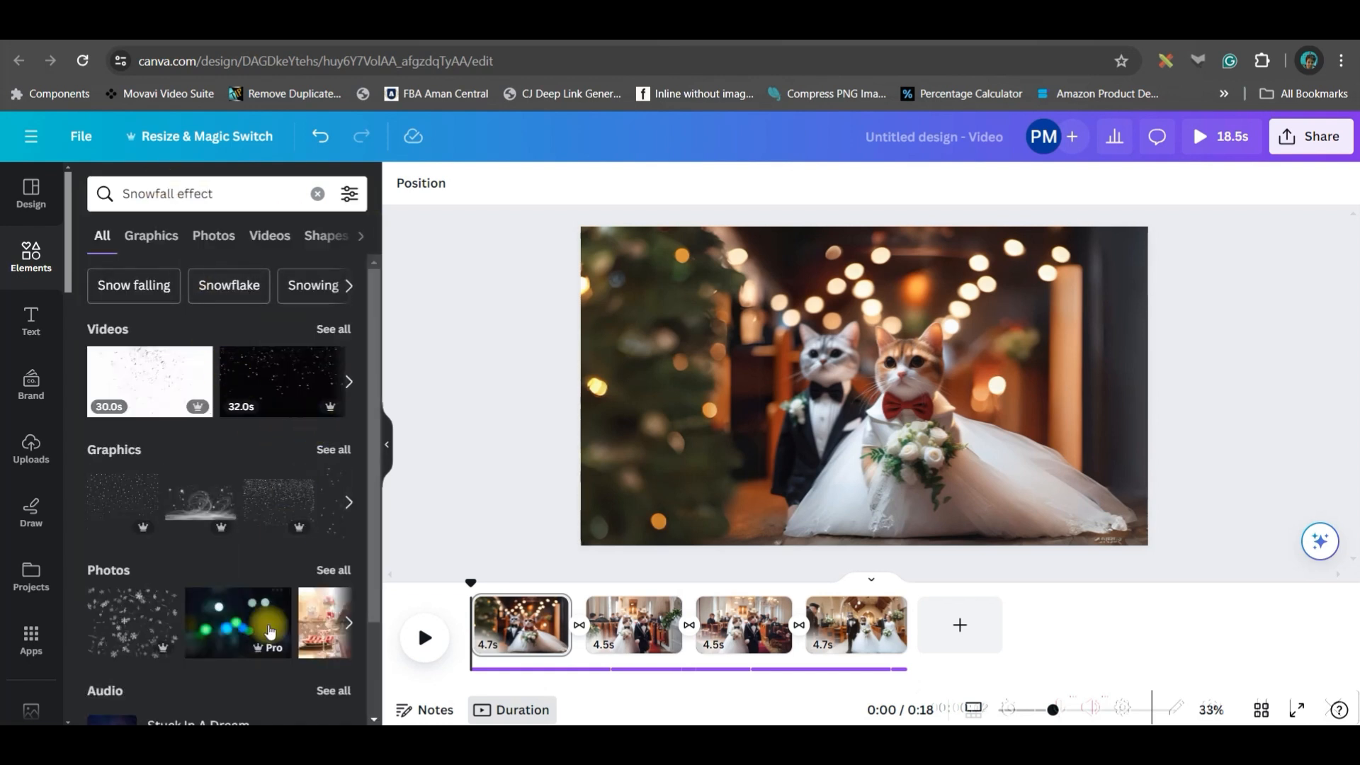
pyautogui.click(327, 450)
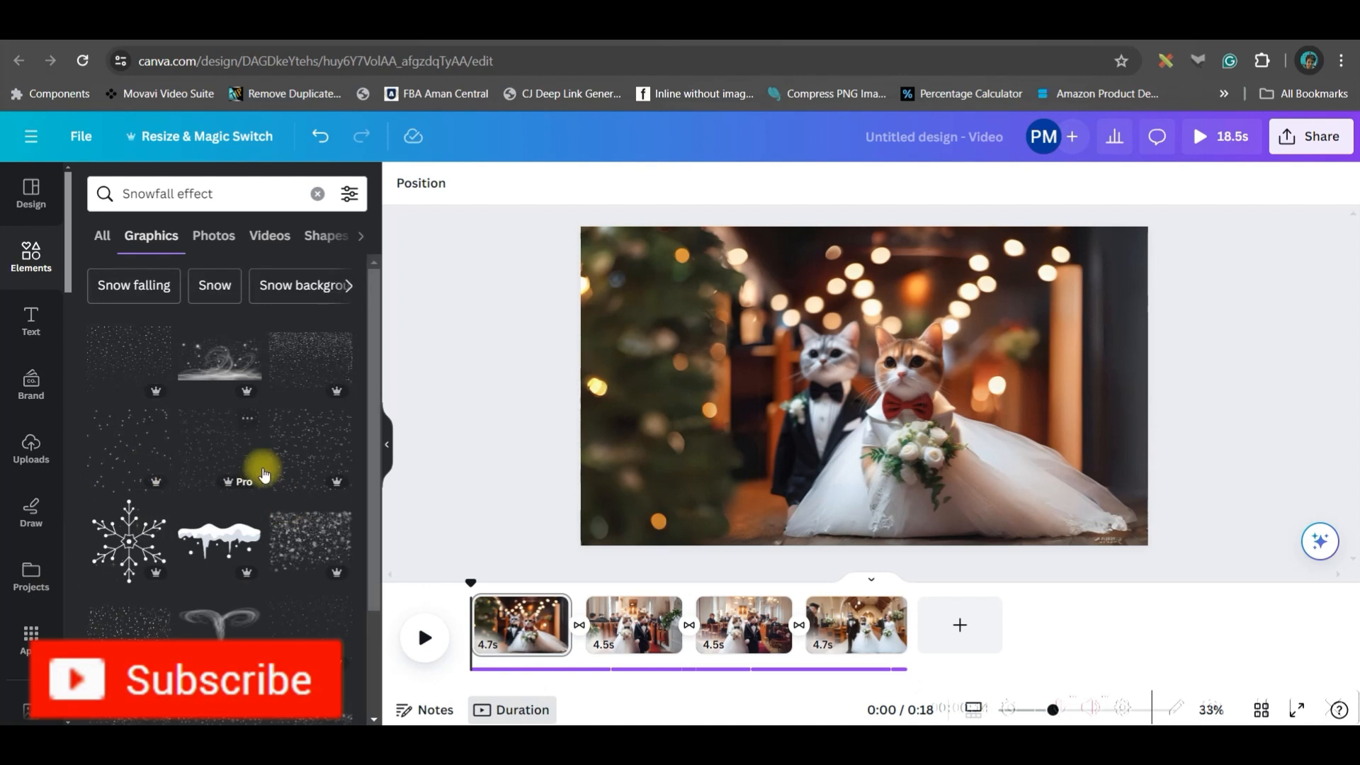
pyautogui.click(347, 193)
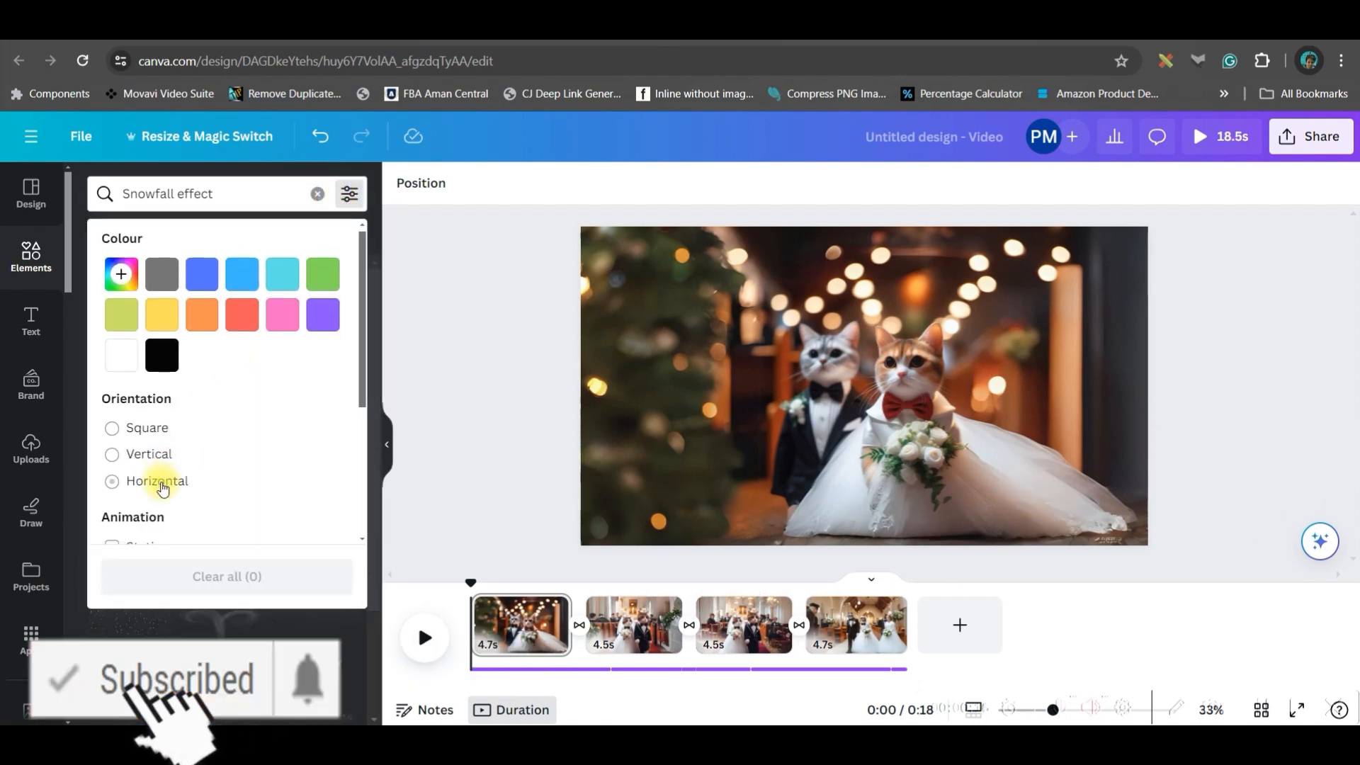
pyautogui.scroll(-3, 162, 489)
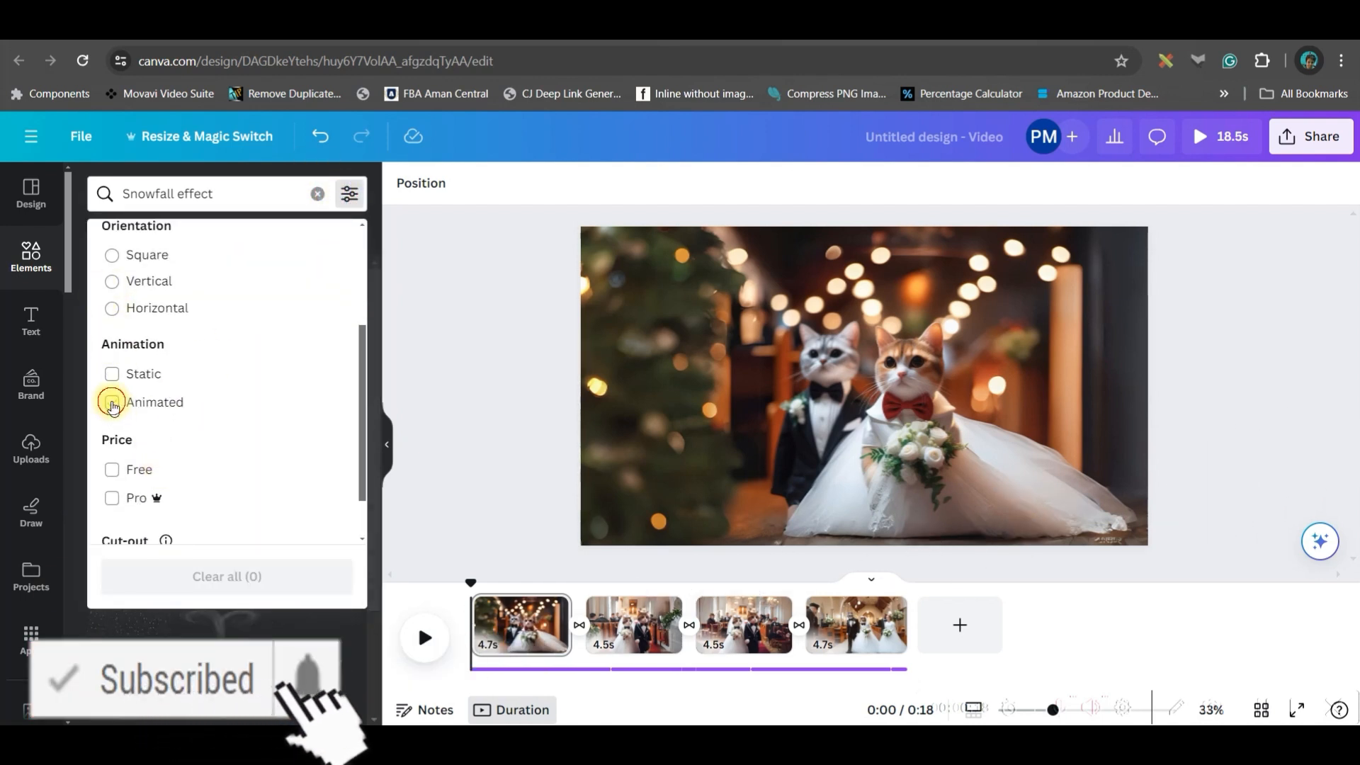
pyautogui.click(196, 665)
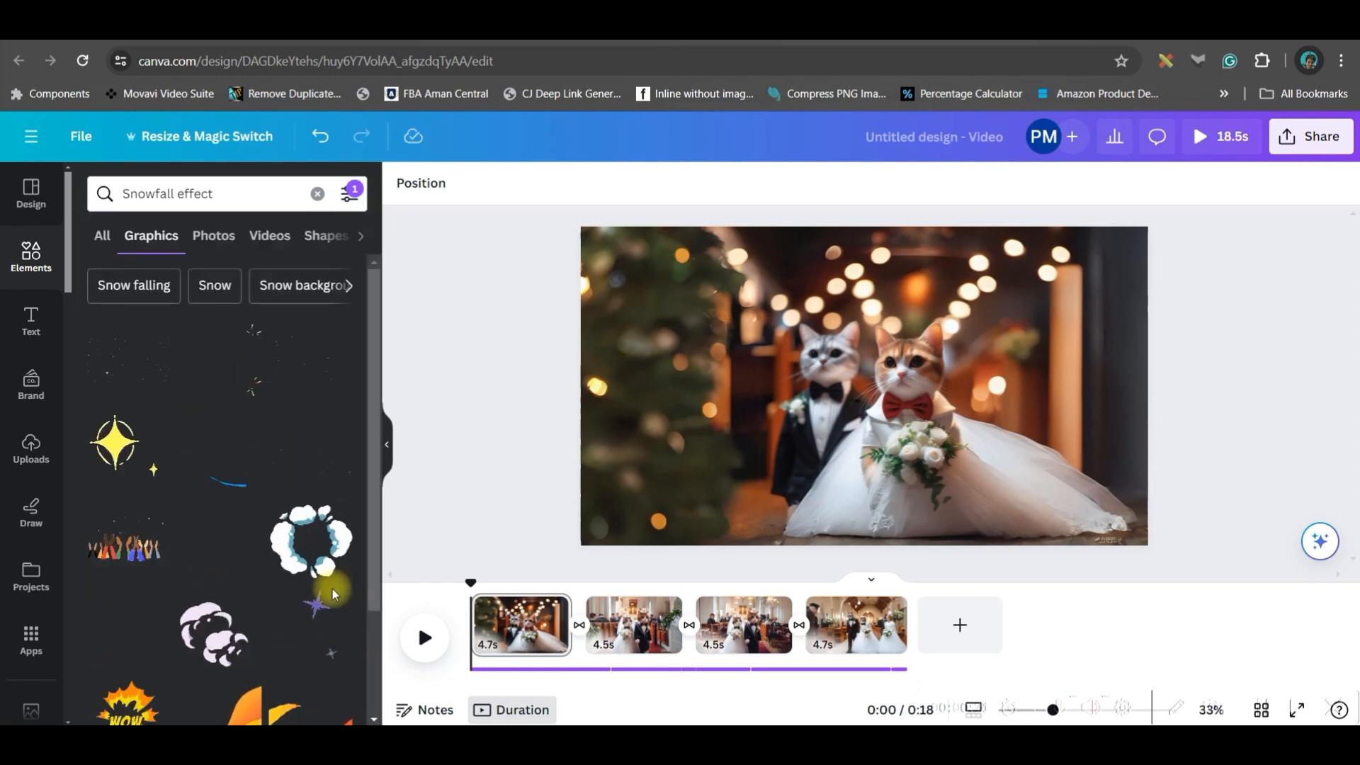
# - Stretch an animated snowfall graphic over the whole first page and set its transparency to 45
pyautogui.click(135, 361)
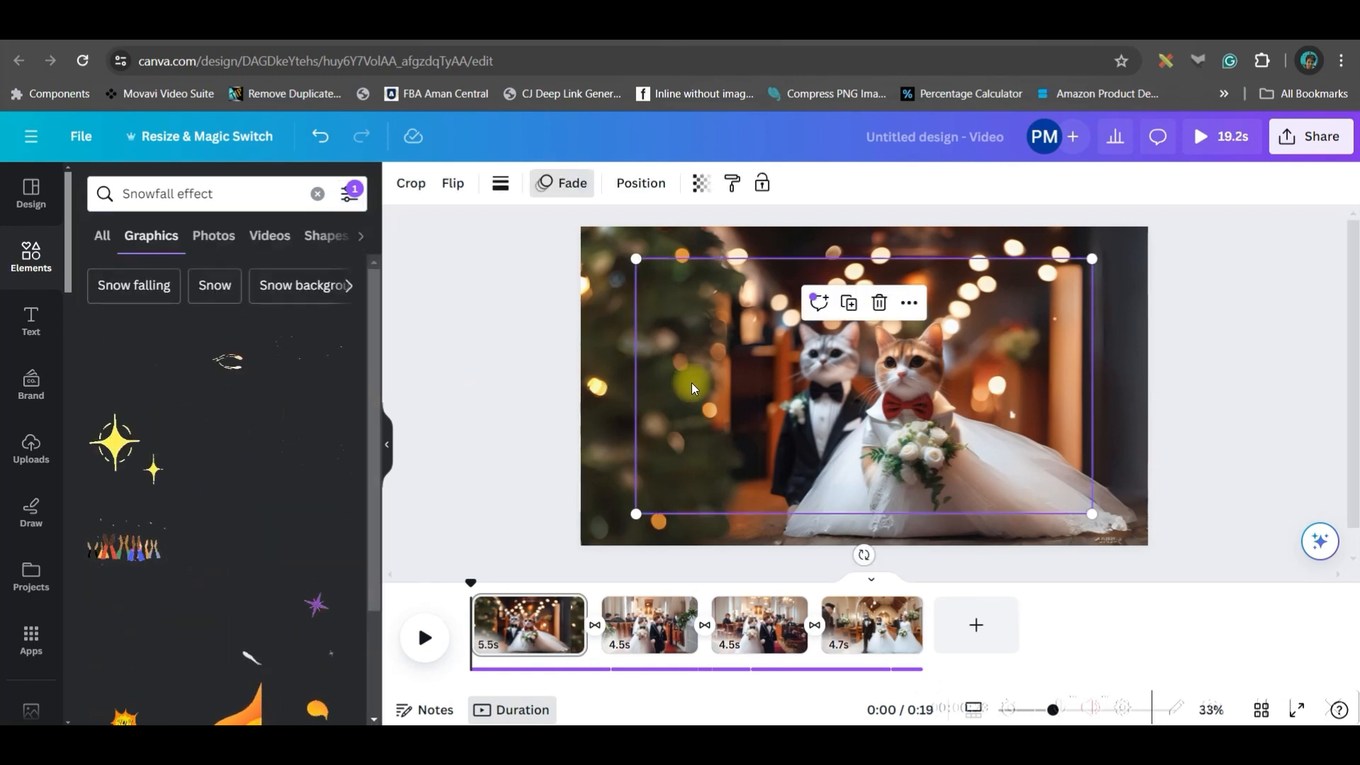
pyautogui.moveTo(636, 260); pyautogui.dragTo(580, 227)
pyautogui.moveTo(1091, 517); pyautogui.dragTo(1146, 540)
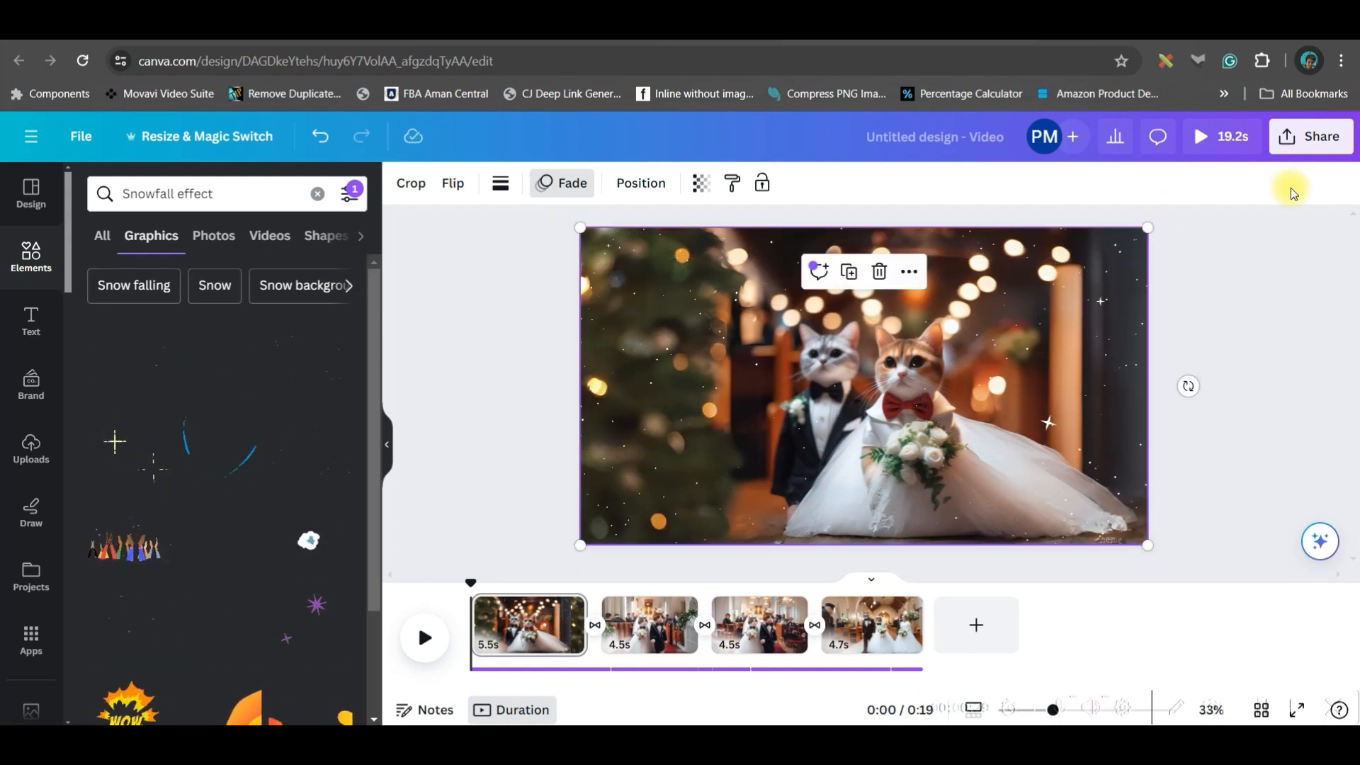
pyautogui.click(699, 183)
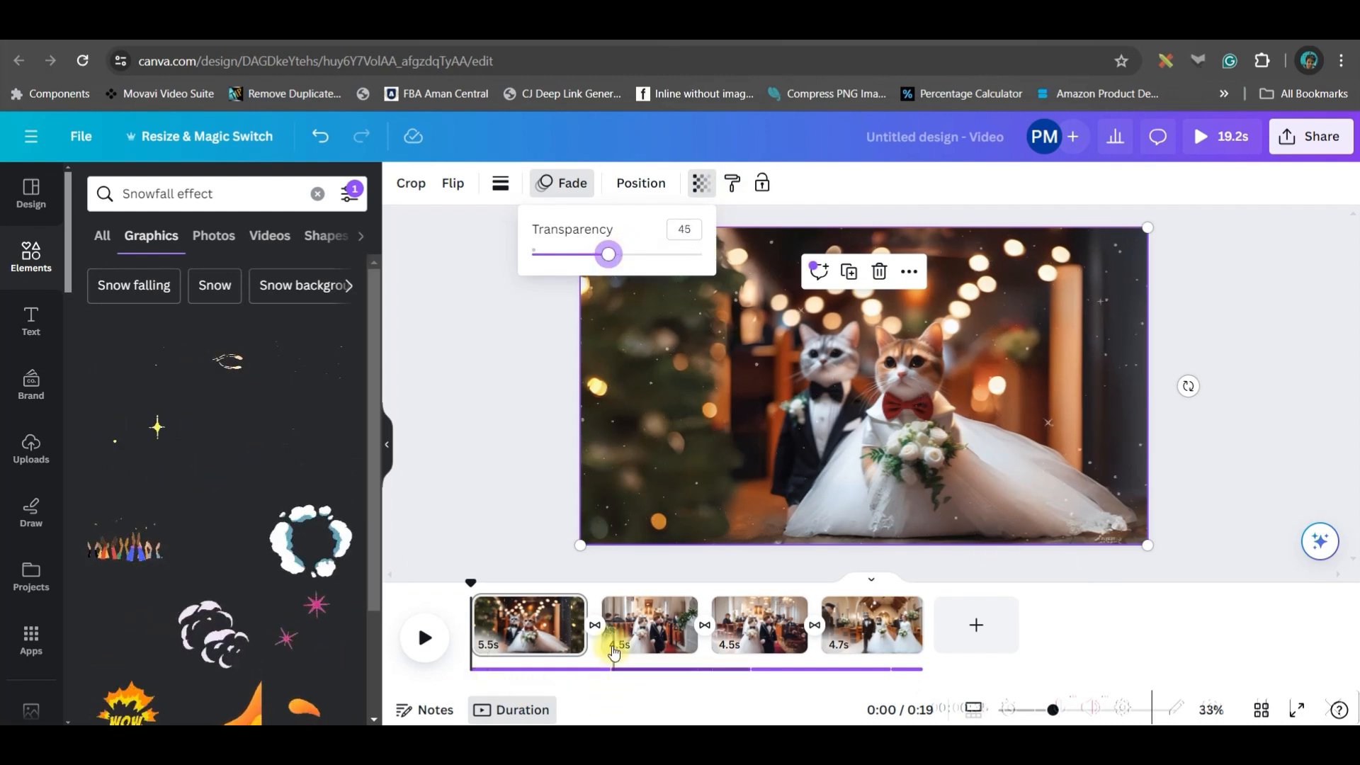
pyautogui.click(650, 631)
pyautogui.scroll(-2, 262, 607)
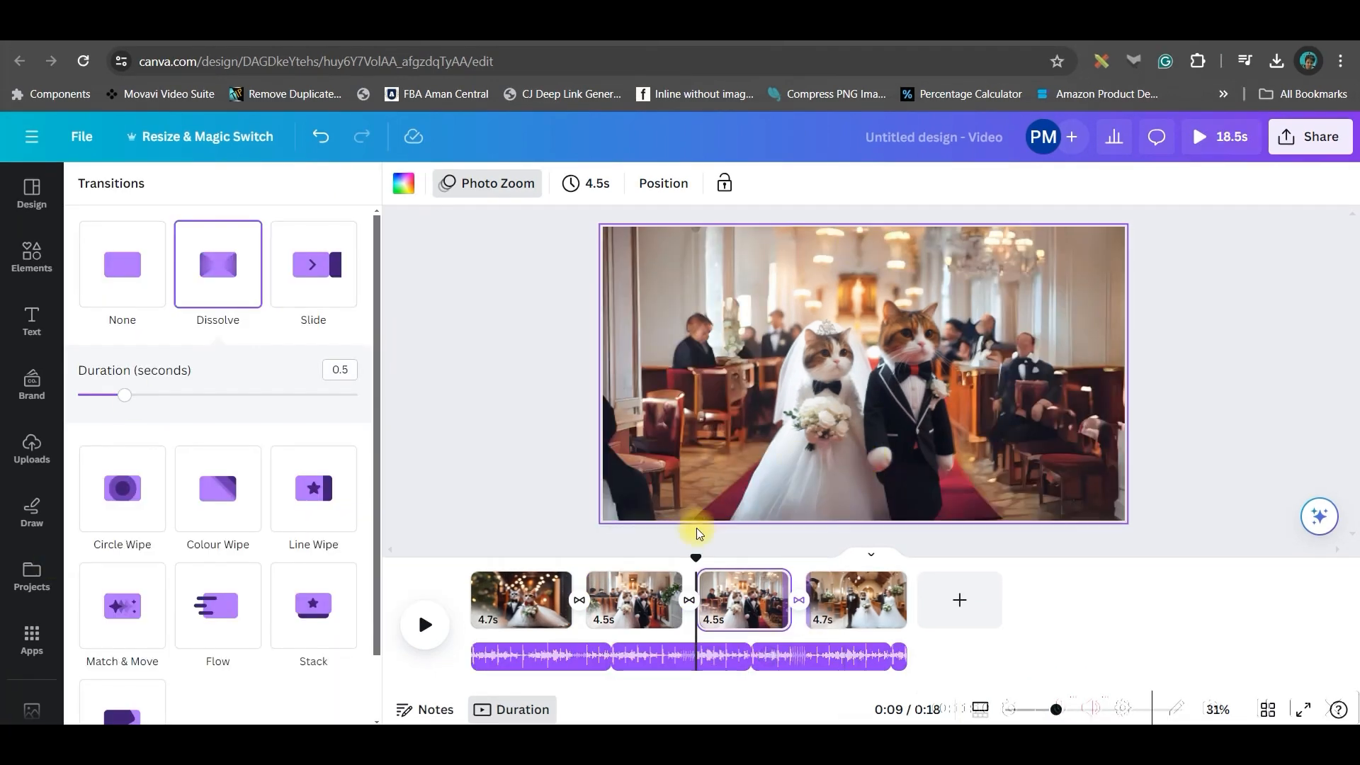
# - Rewind playback and set the download to MP4 Video at 1080p with all 4 pages
pyautogui.moveTo(699, 555); pyautogui.dragTo(471, 546)
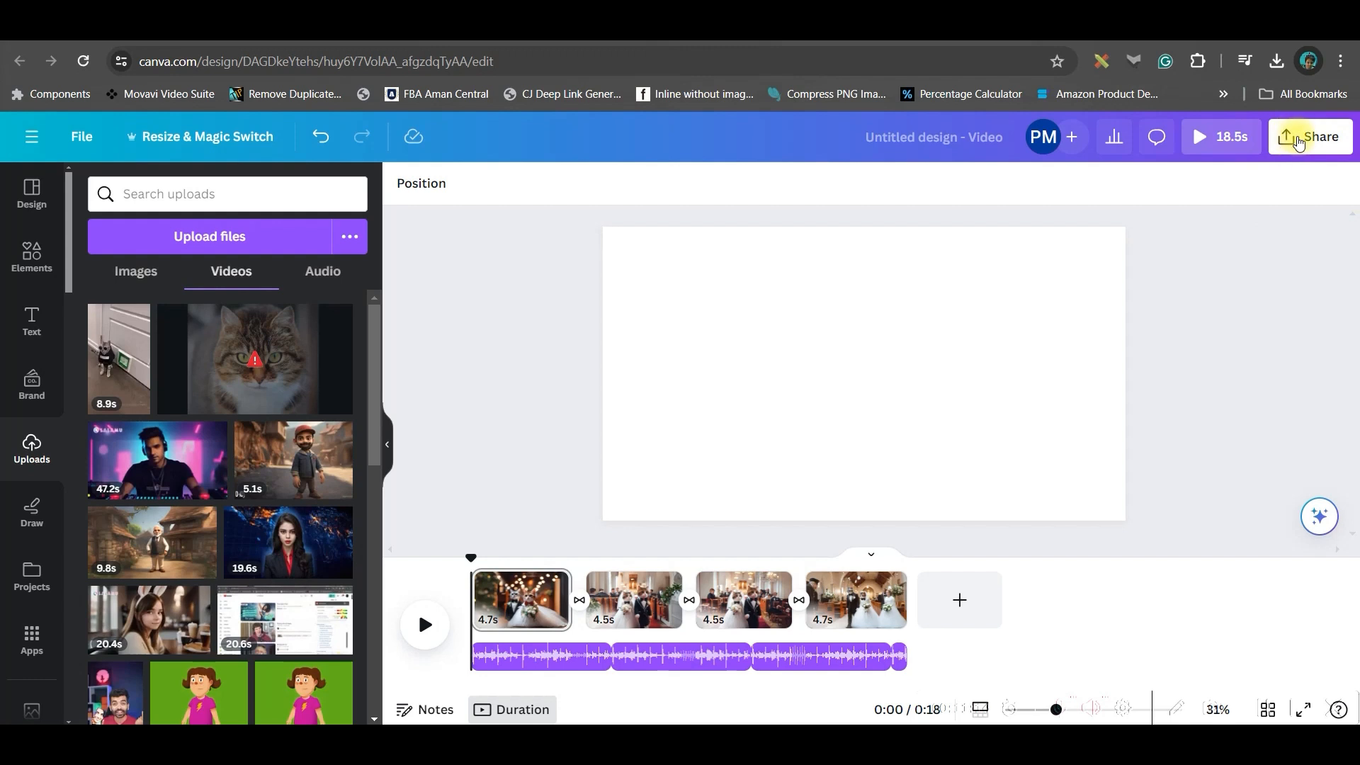
pyautogui.click(1298, 139)
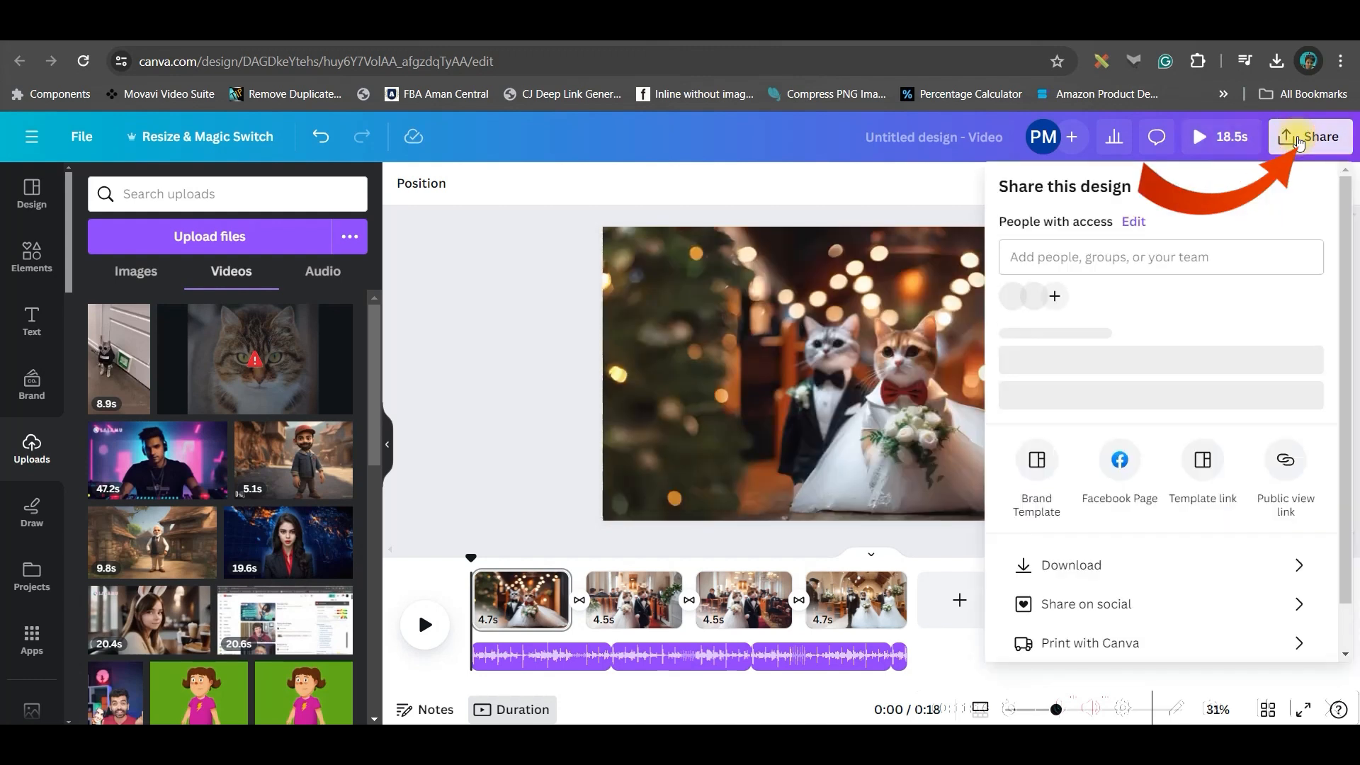
pyautogui.click(1105, 587)
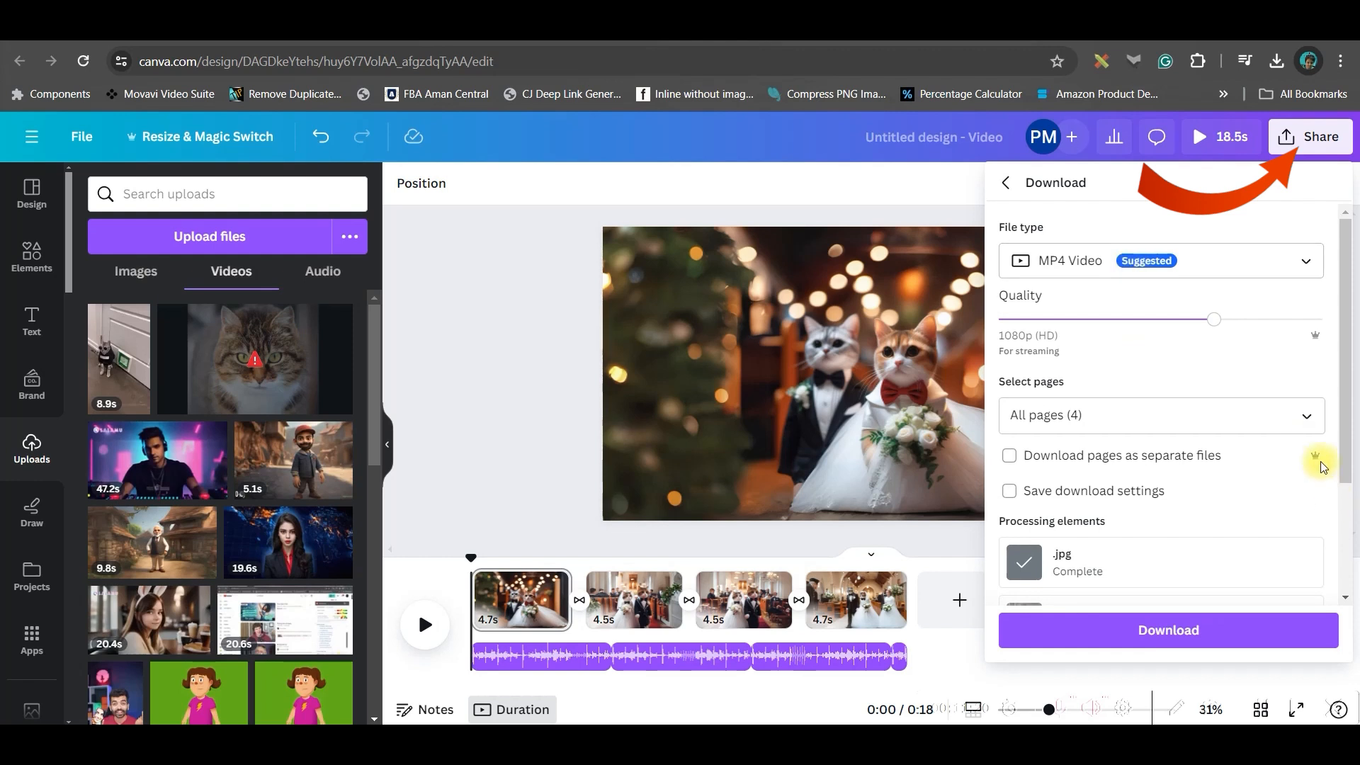
pyautogui.click(1305, 415)
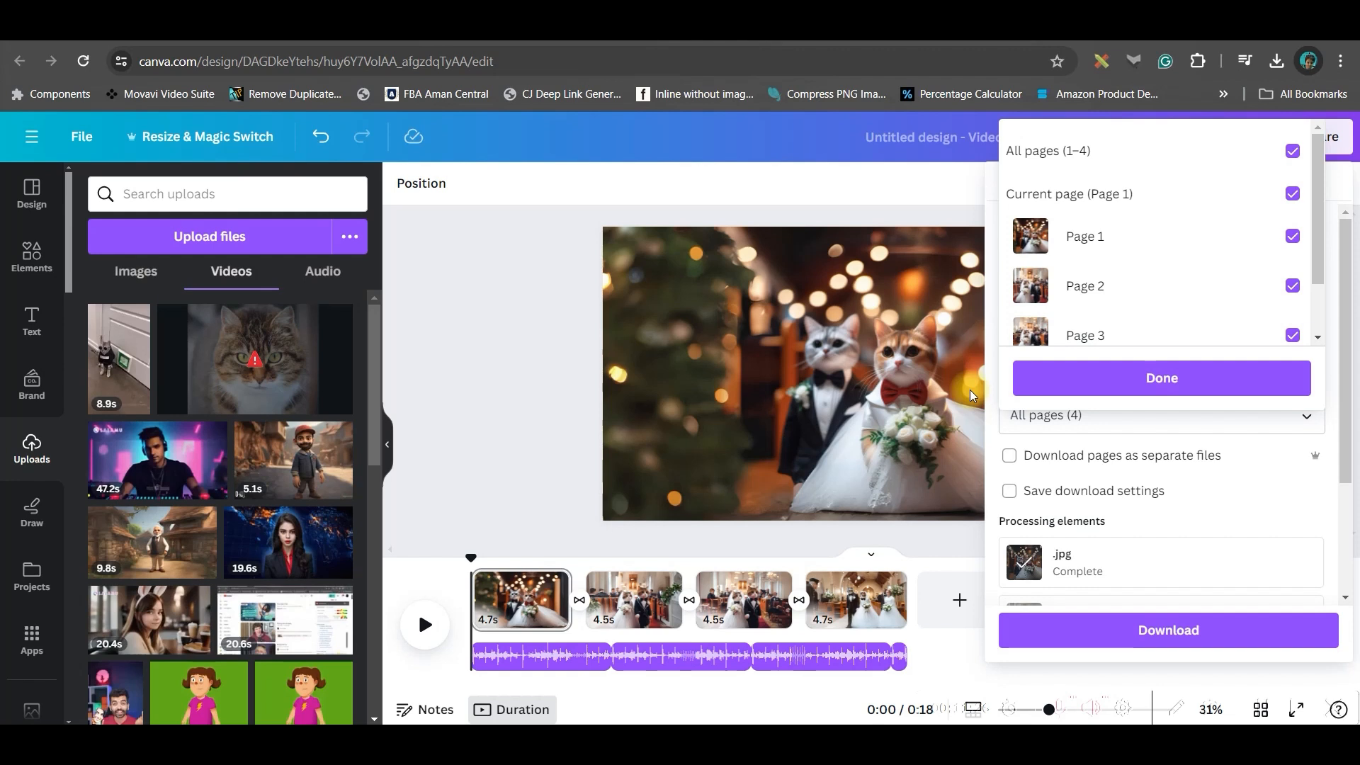
pyautogui.scroll(-2, 1299, 267)
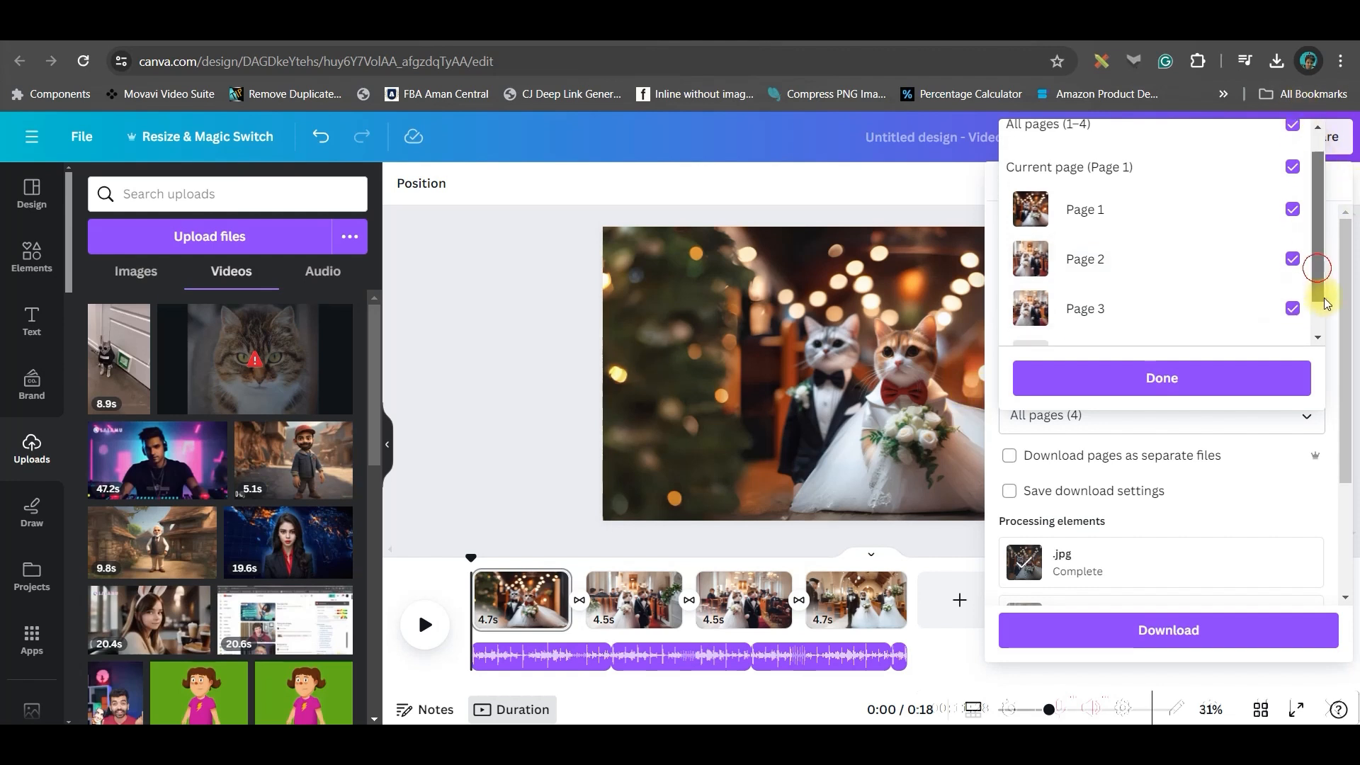
pyautogui.click(1233, 389)
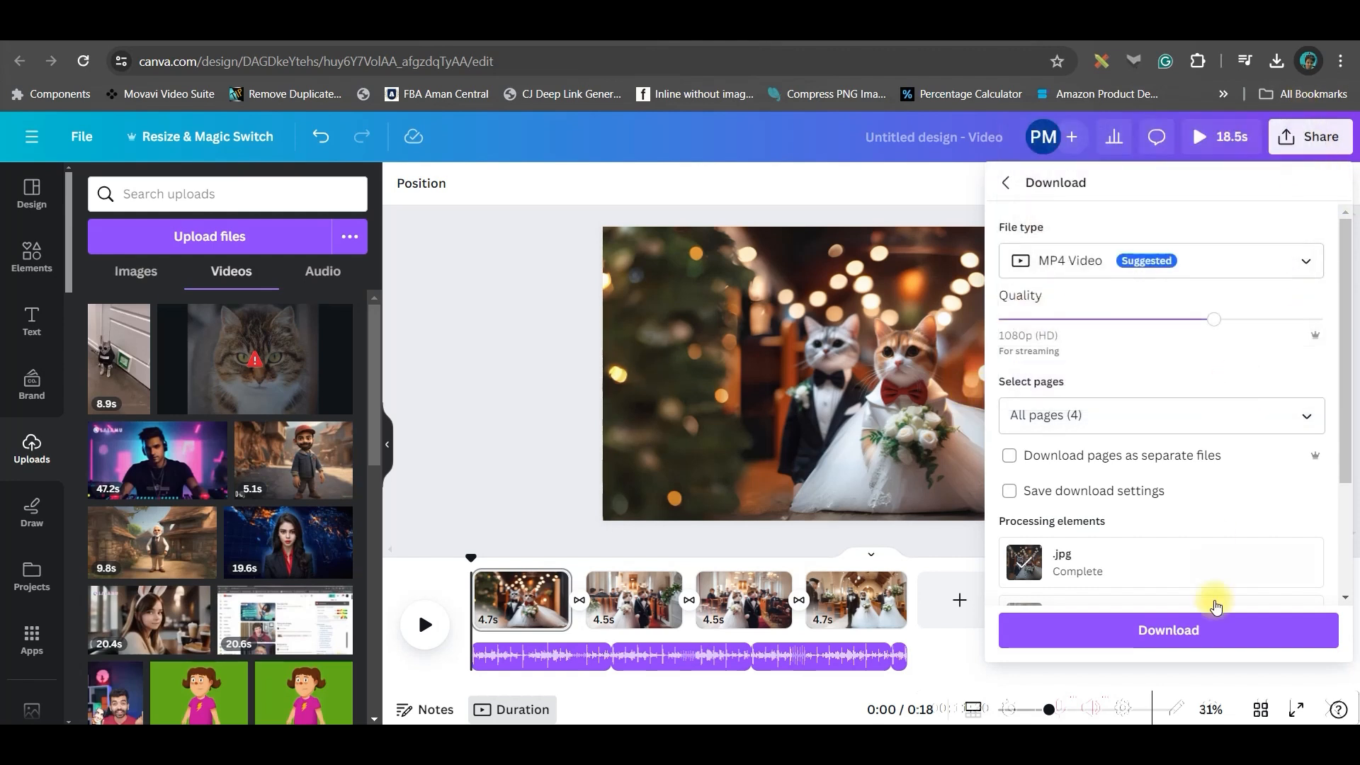